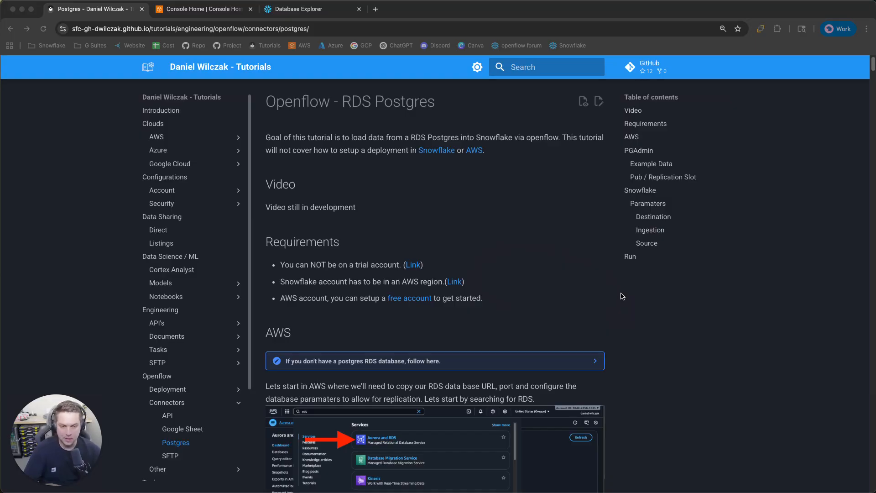
# - Scroll the Openflow RDS Postgres tutorial down to its AWS setup section
pyautogui.scroll(-3, 637, 292)
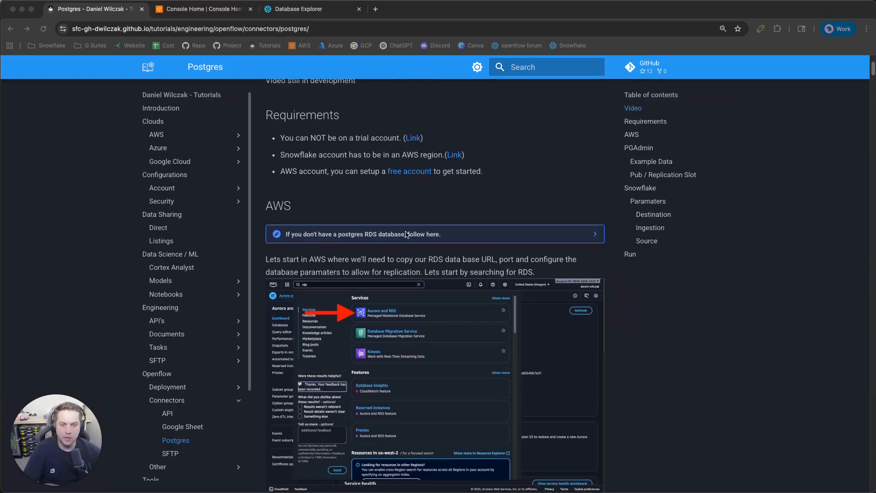
pyautogui.click(437, 238)
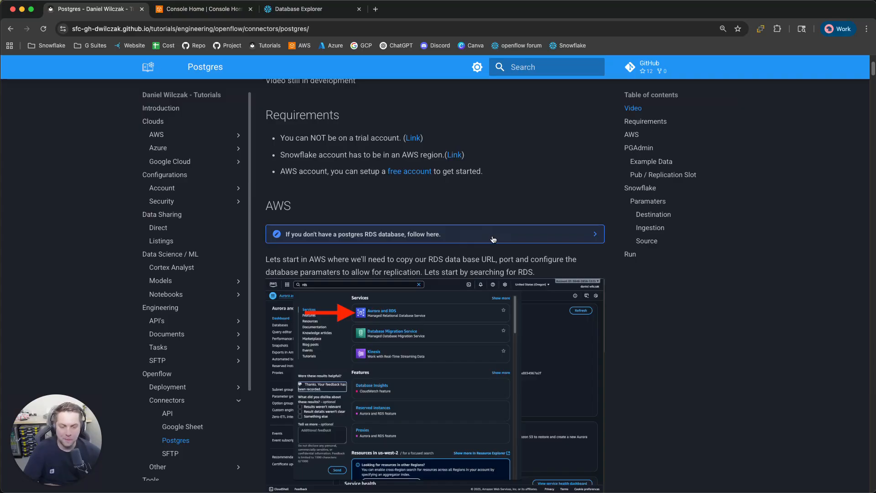
# - Open RDS DB instances, switch the region to US West (Oregon), and start a new database
pyautogui.click(204, 9)
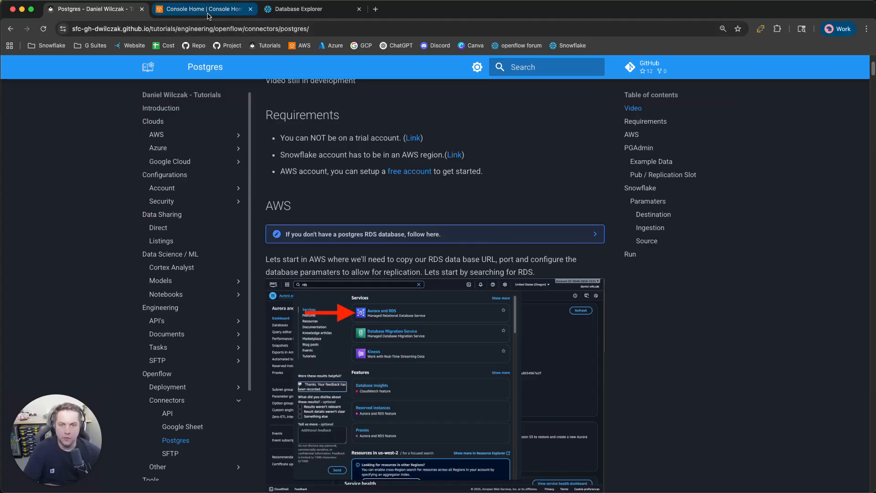
pyautogui.click(190, 181)
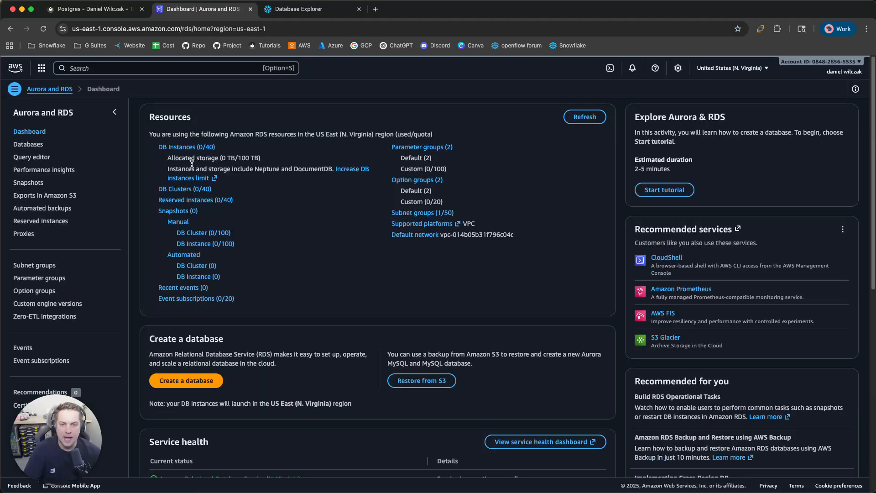
pyautogui.click(187, 150)
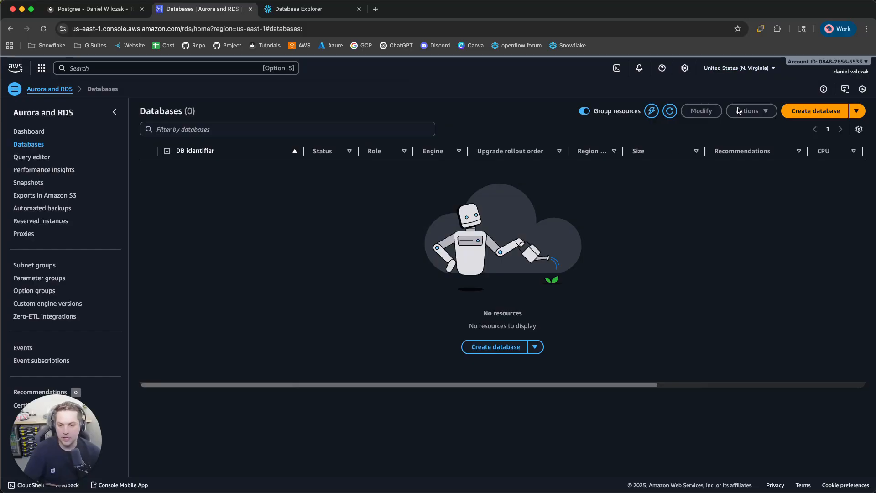
pyautogui.click(757, 69)
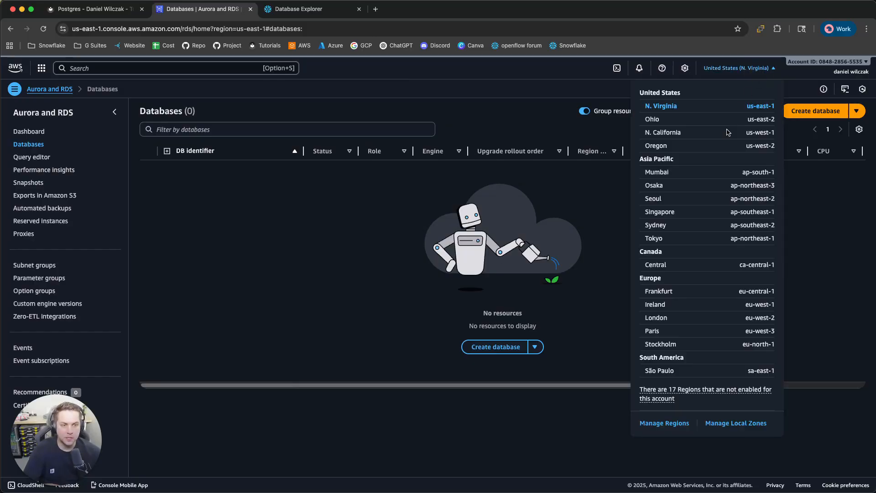
pyautogui.click(655, 145)
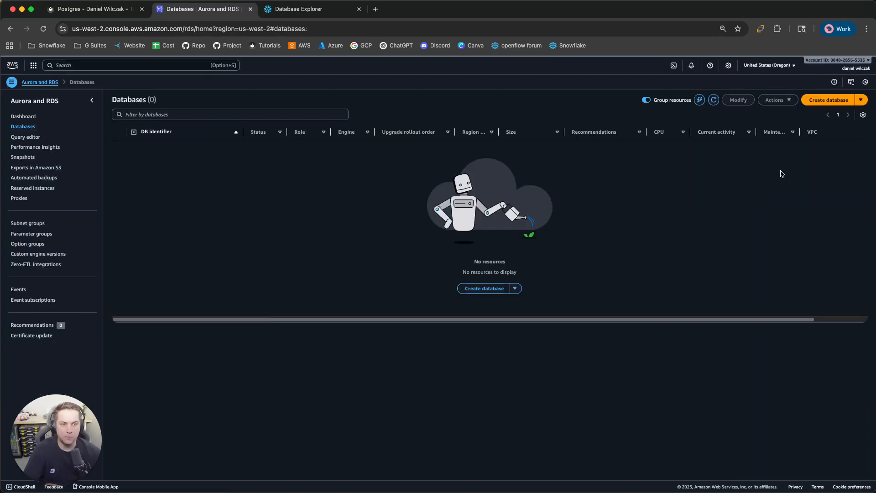
pyautogui.click(835, 100)
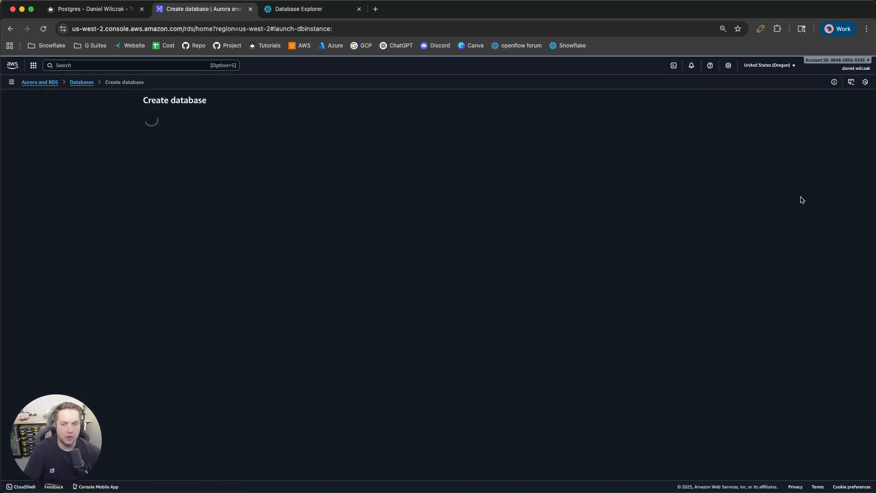
# - Choose the PostgreSQL engine with the Free tier template
pyautogui.click(648, 214)
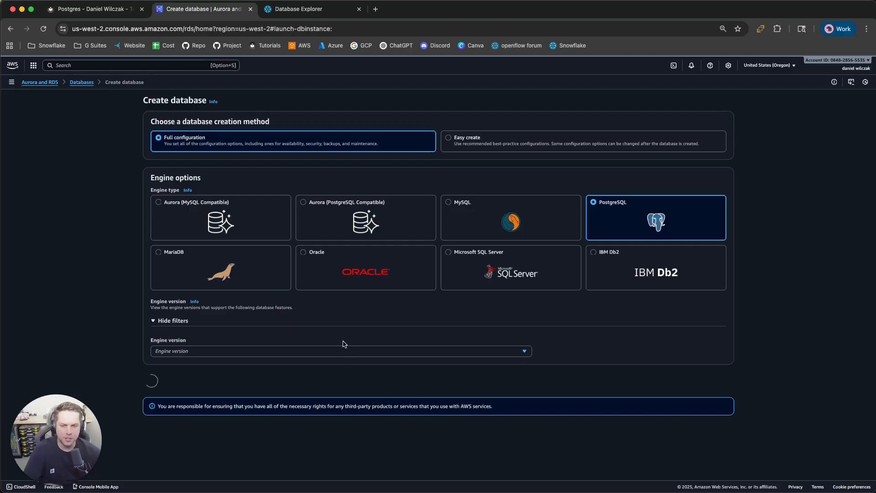
pyautogui.scroll(-3, 336, 353)
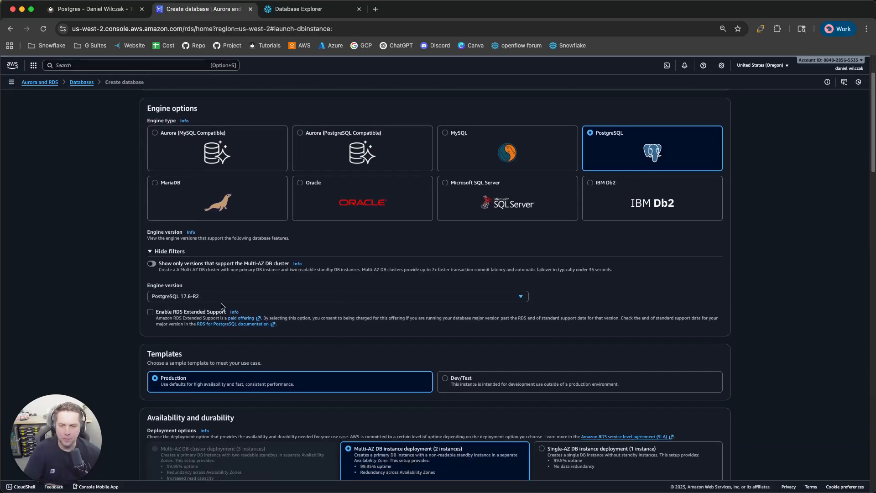
pyautogui.scroll(-3, 191, 333)
pyautogui.scroll(-2, 190, 332)
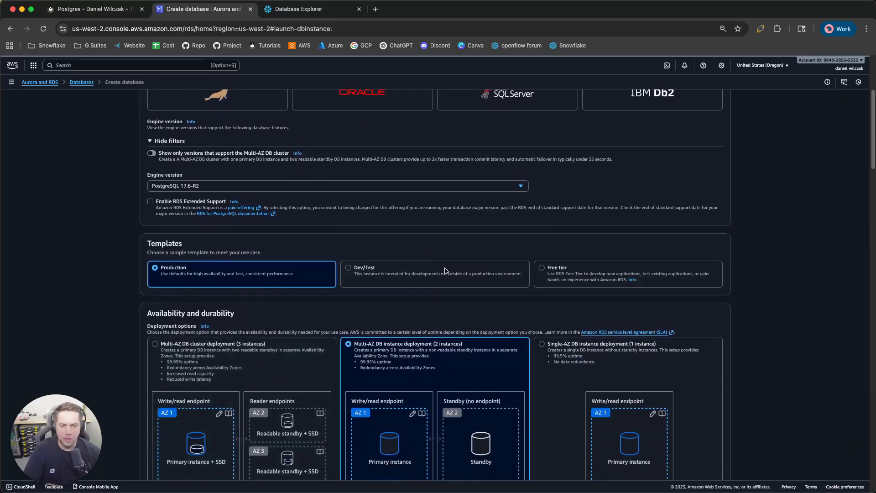
pyautogui.click(545, 272)
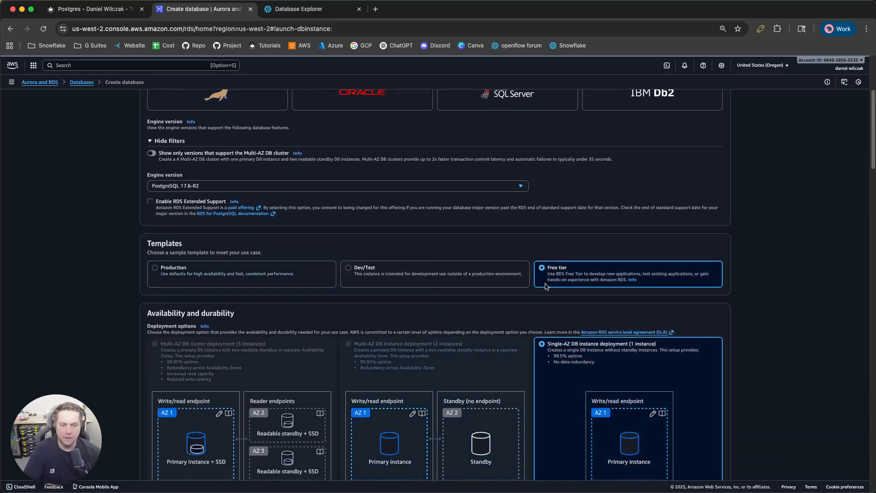
# - Replace the default database-1 identifier and postgres master username with custom values
pyautogui.scroll(-7, 546, 285)
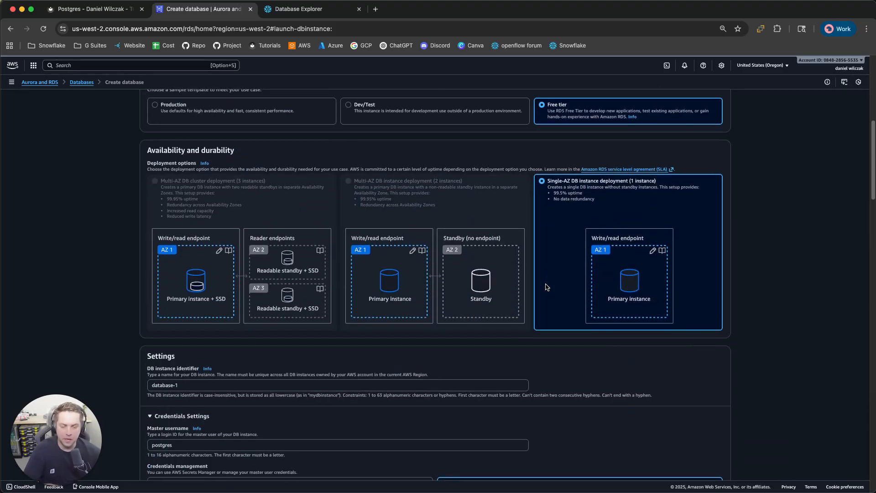
pyautogui.scroll(-2, 183, 352)
pyautogui.click(182, 337)
pyautogui.moveTo(182, 337); pyautogui.dragTo(147, 337)
pyautogui.write('danielwilczak')
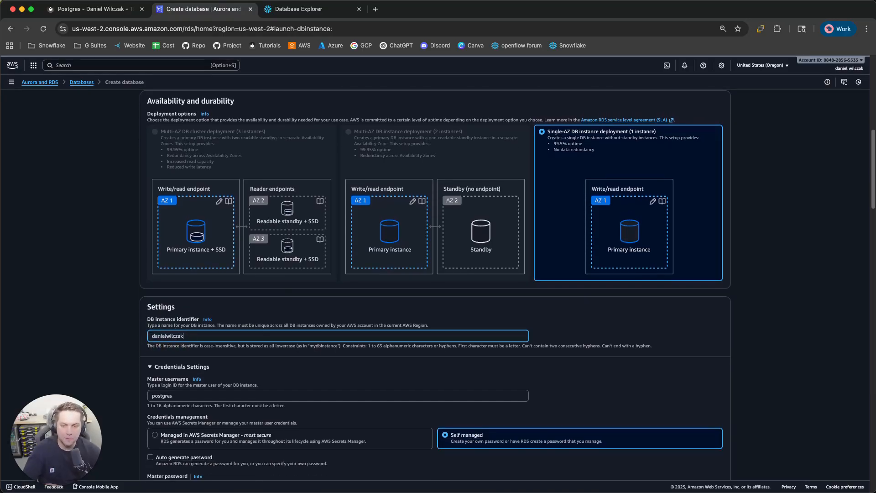
pyautogui.scroll(-2, 144, 334)
pyautogui.click(159, 352)
pyautogui.doubleClick(159, 352)
pyautogui.write('danielwilczak')
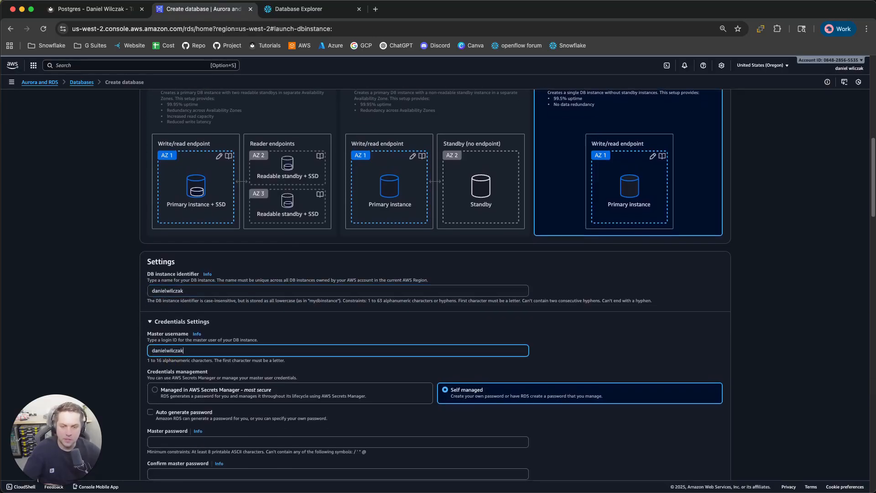
# - Enter and confirm a self-managed master password
pyautogui.scroll(-4, 178, 356)
pyautogui.click(172, 355)
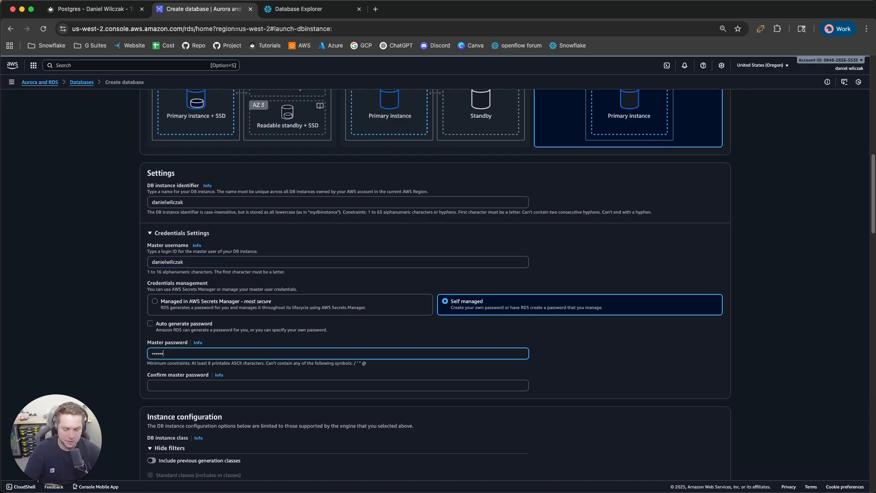
pyautogui.click(166, 386)
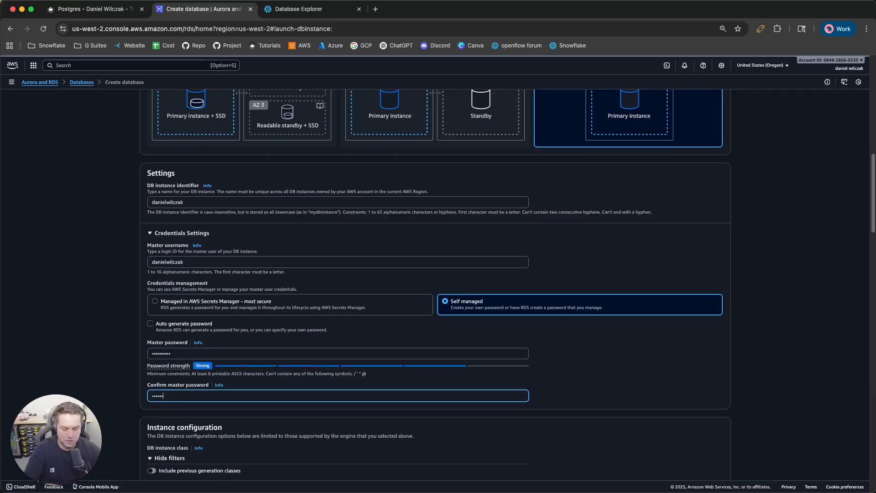
# - Set Public access to Yes under Connectivity, keeping db.t4g.micro and 20 GiB storage
pyautogui.scroll(-9, 178, 350)
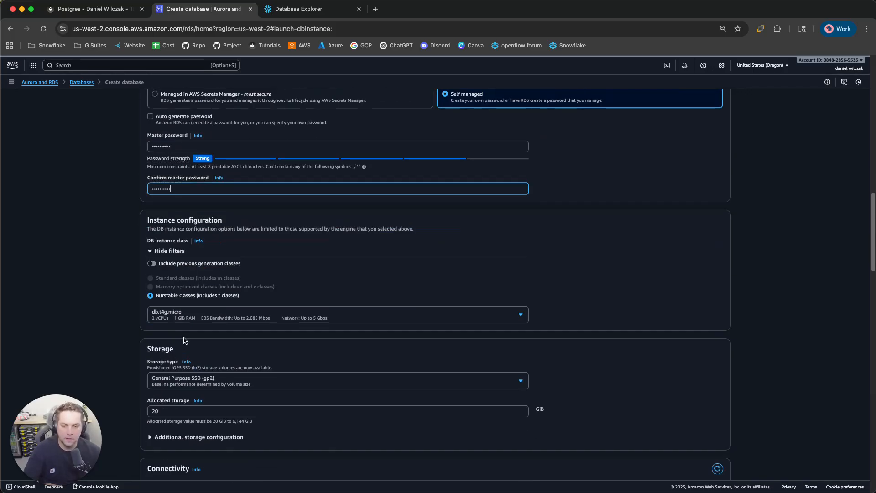
pyautogui.scroll(-3, 328, 271)
pyautogui.scroll(-8, 333, 270)
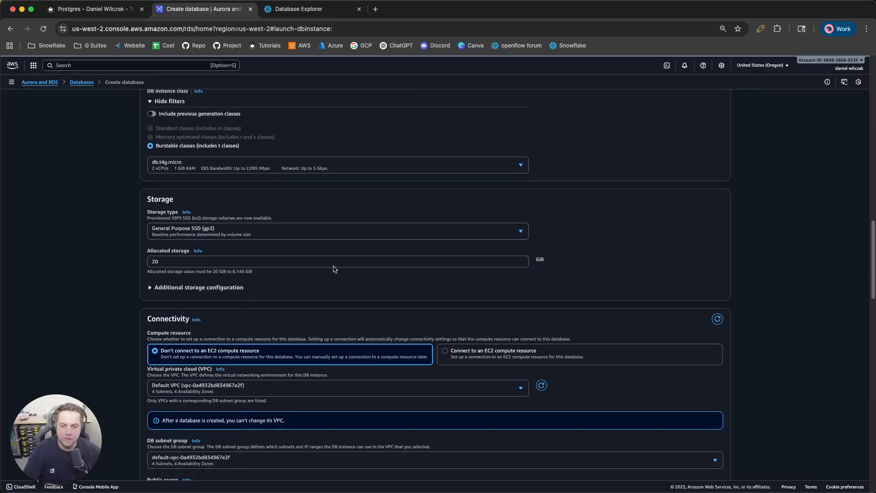
pyautogui.scroll(-4, 316, 237)
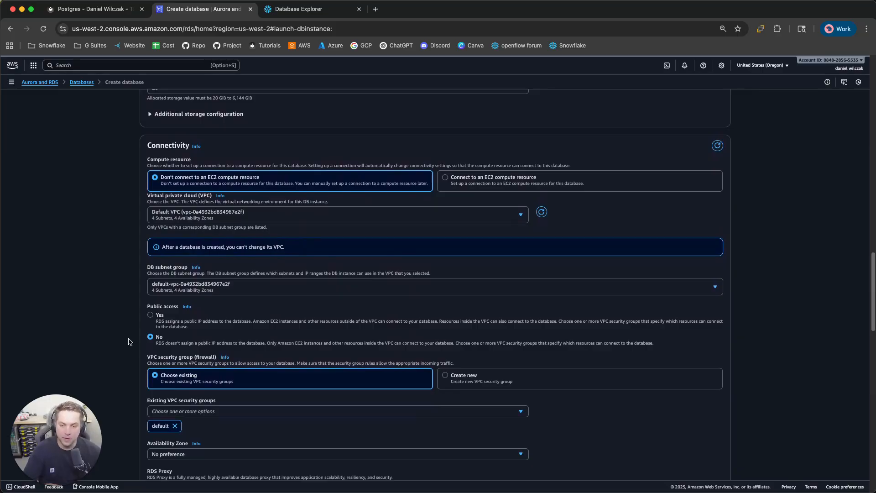
pyautogui.click(151, 316)
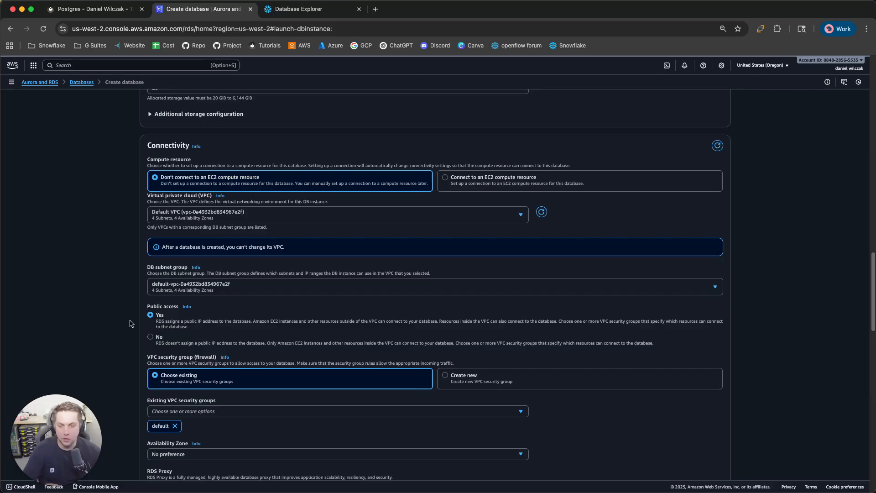
pyautogui.scroll(-10, 133, 325)
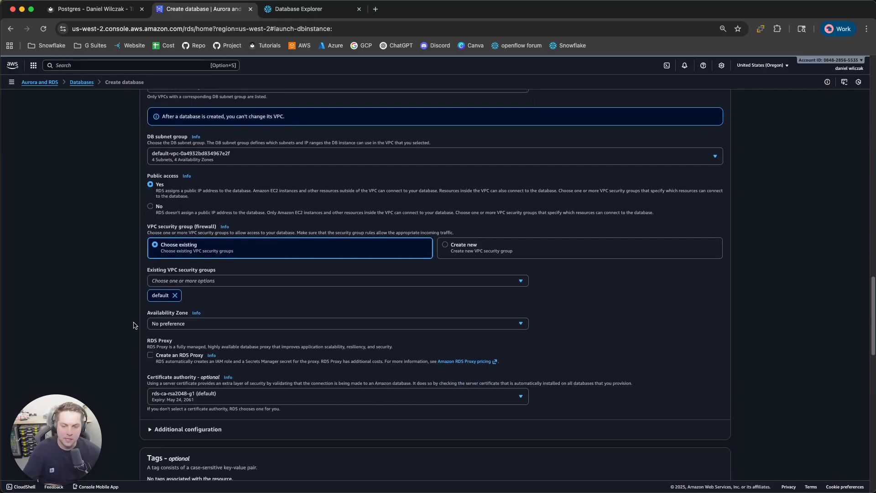
pyautogui.scroll(-6, 134, 325)
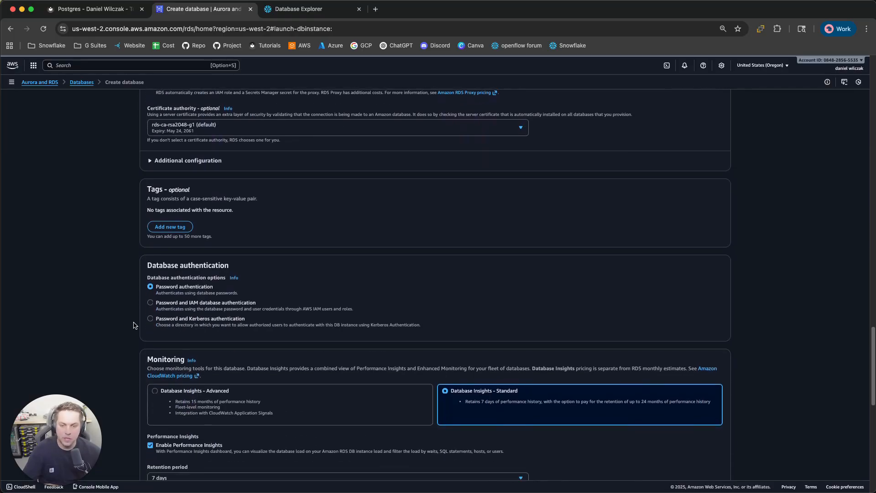
pyautogui.scroll(-5, 134, 325)
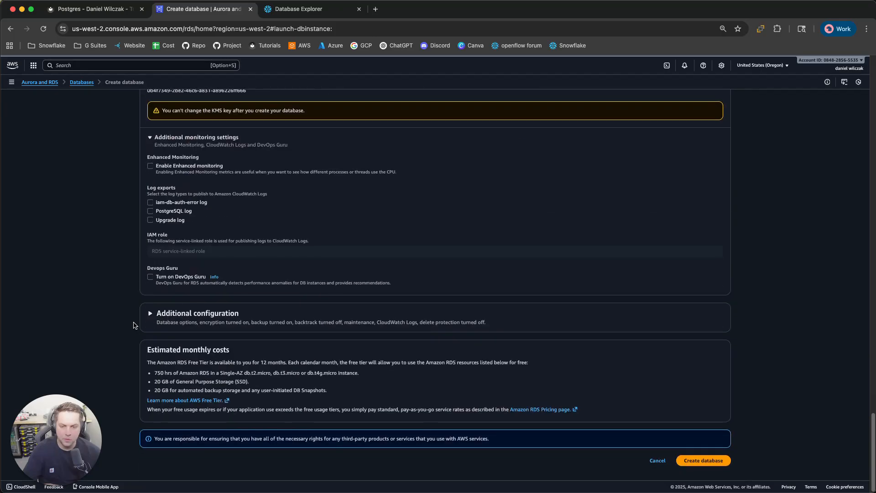
# - Submit the PostgreSQL database for creation and go to the Parameter groups list
pyautogui.click(705, 461)
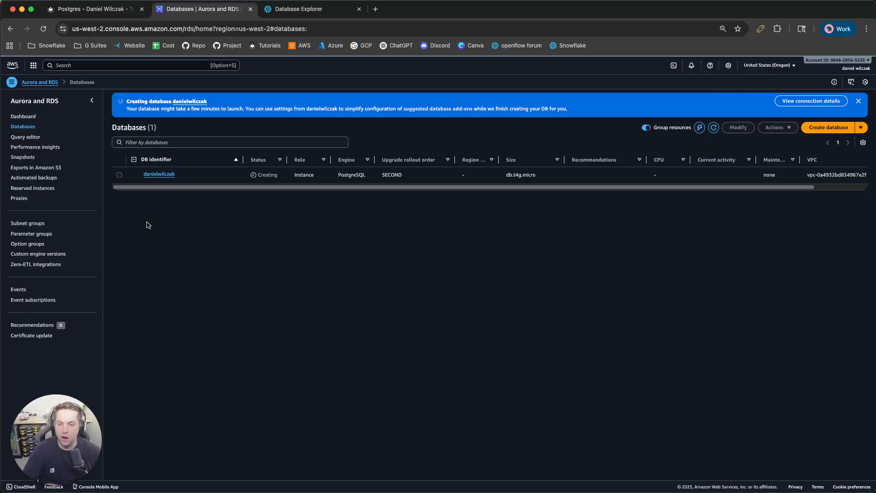
pyautogui.click(36, 236)
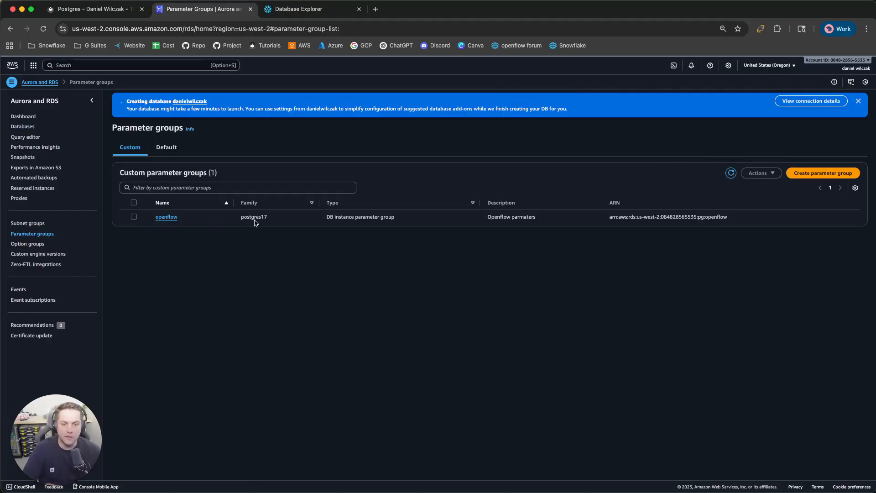
# - Create parameter group 'openflowv2', described 'Example openflow', with PostgreSQL engine and postgres17 family
pyautogui.click(822, 176)
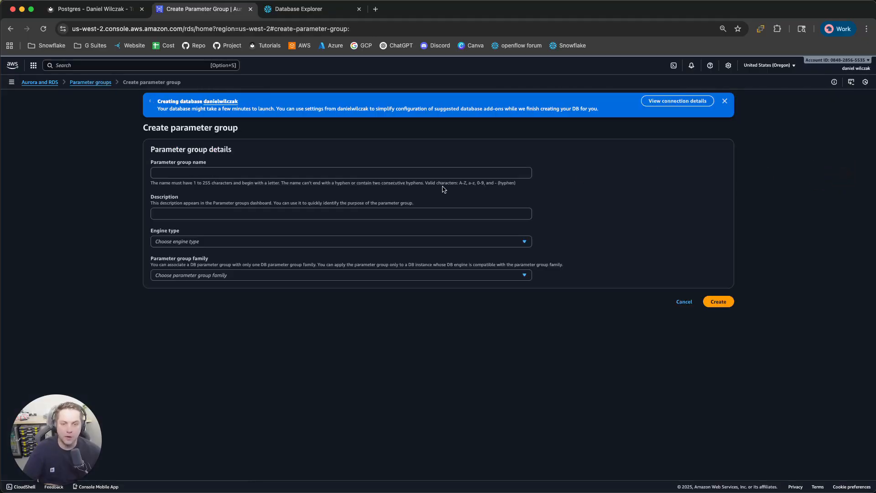
pyautogui.click(215, 173)
pyautogui.write('openflowv2')
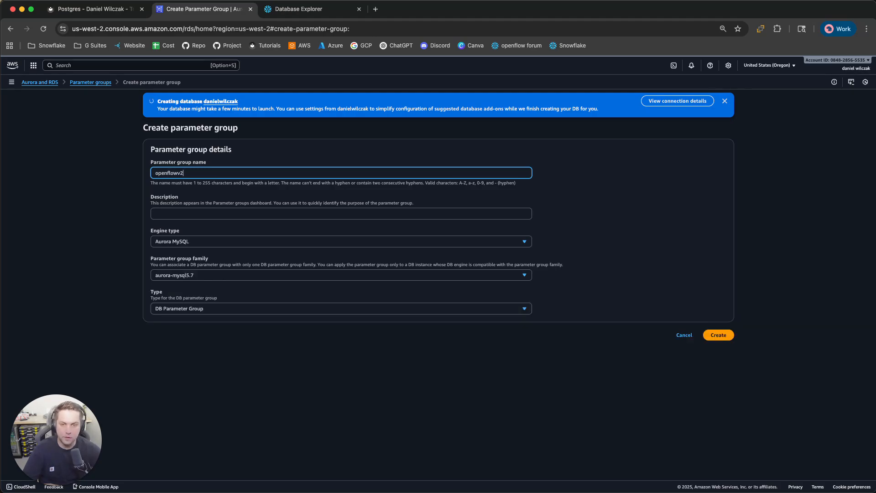
pyautogui.click(202, 213)
pyautogui.write('Example openflow')
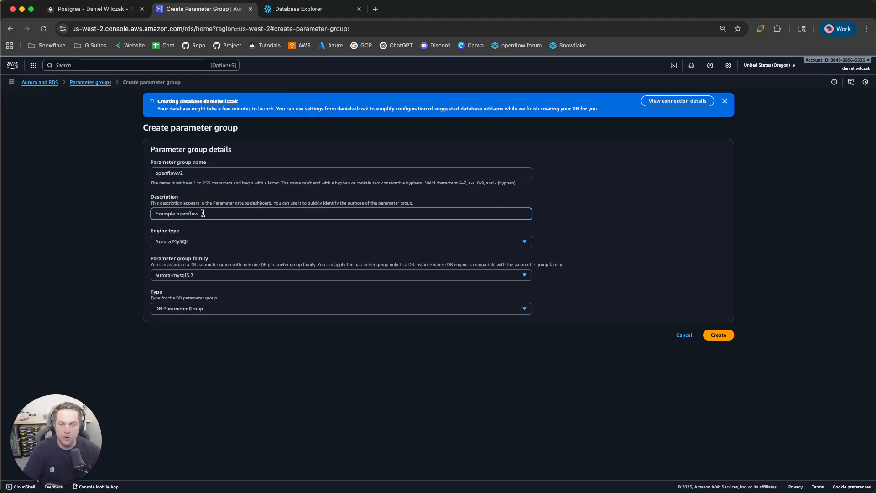
pyautogui.click(194, 241)
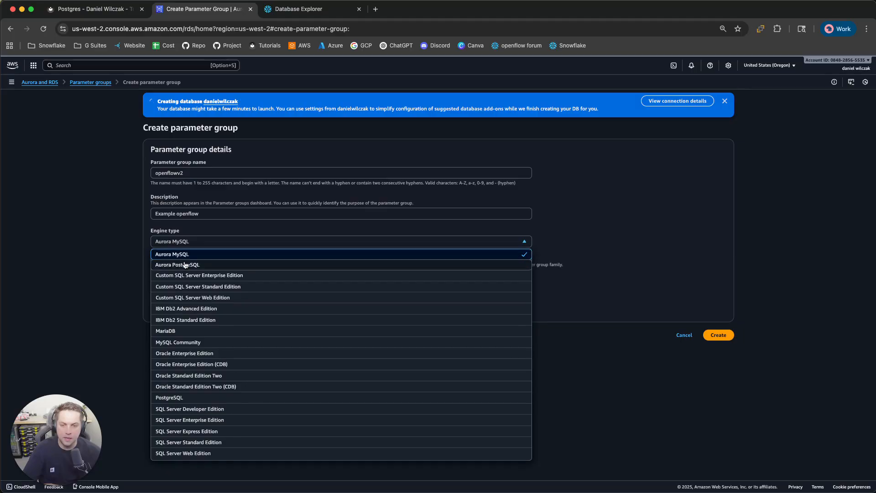
pyautogui.click(205, 398)
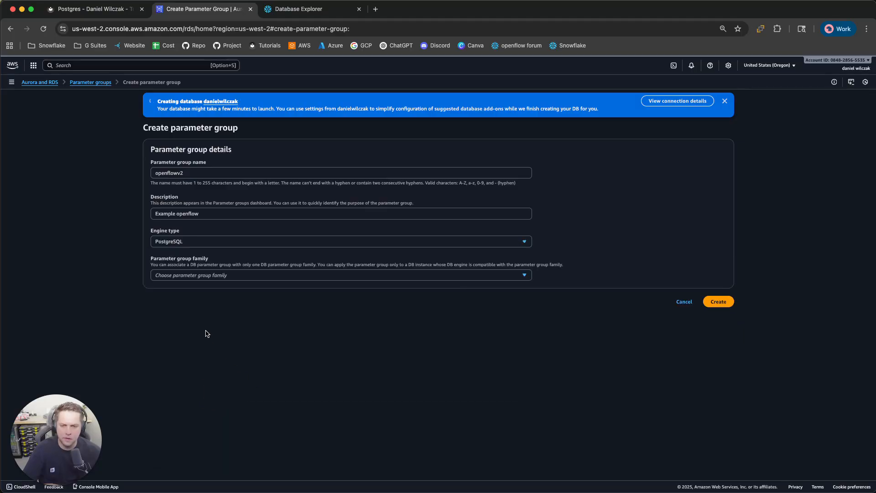
pyautogui.click(206, 277)
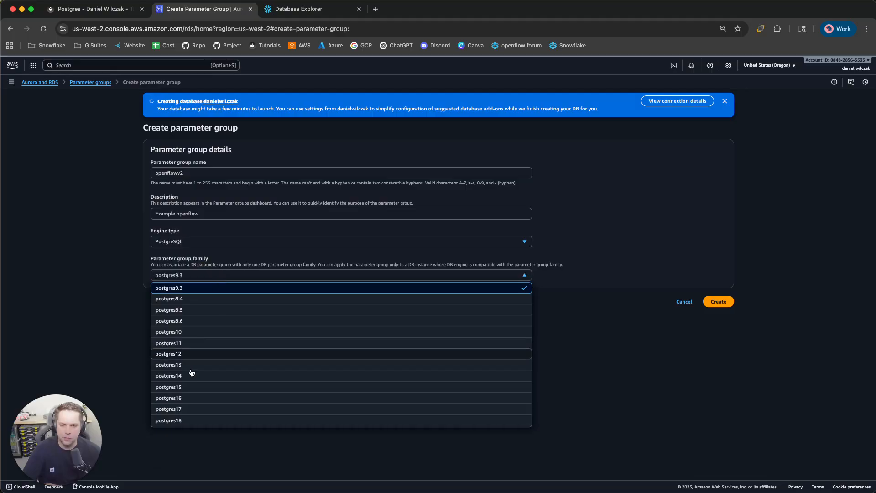
pyautogui.click(174, 408)
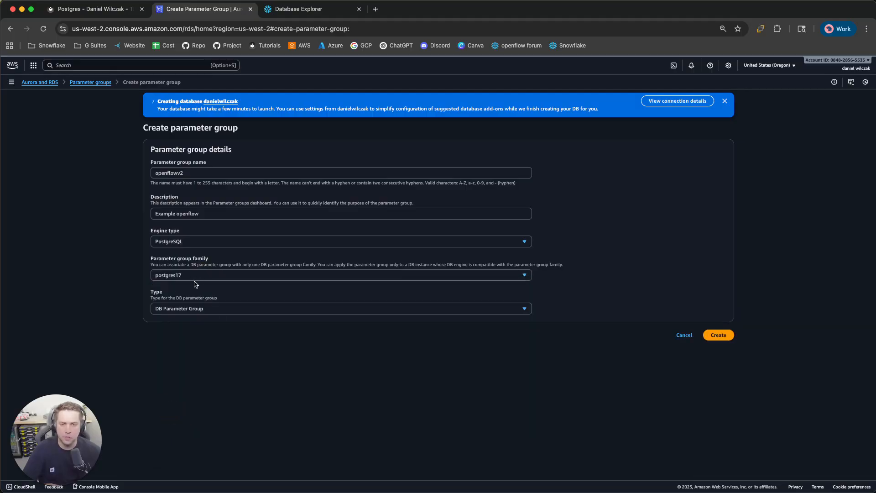
pyautogui.click(715, 335)
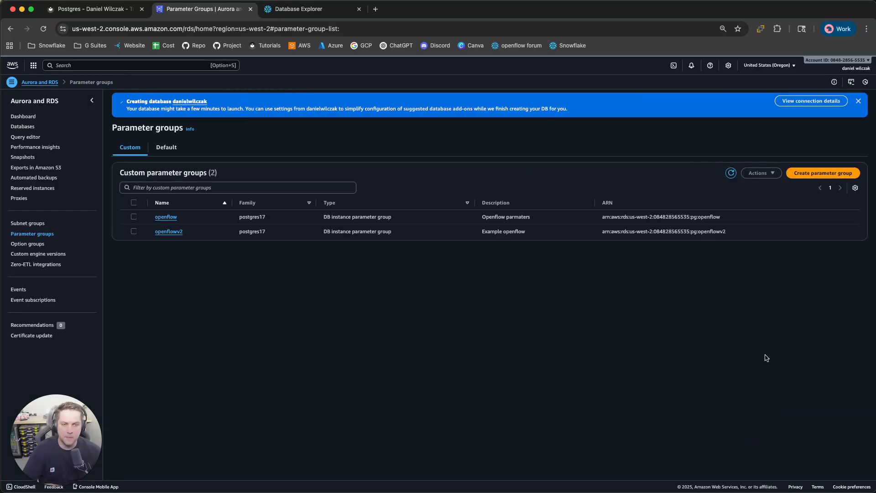
# - Open the openflowv2 parameter group and enter its edit mode
pyautogui.click(169, 232)
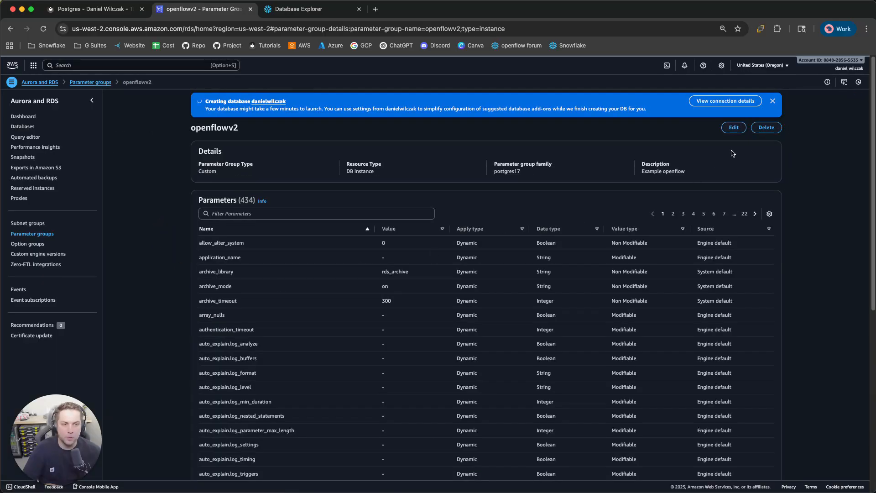
pyautogui.click(734, 129)
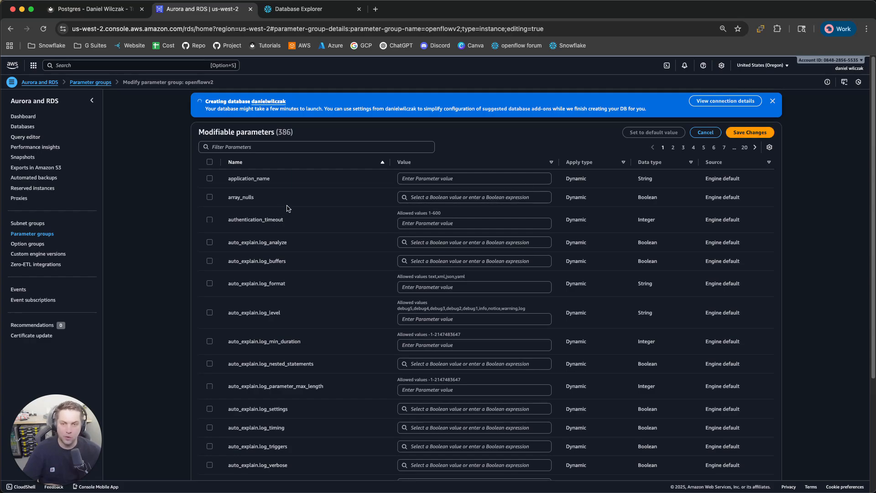
# - In the tutorial, locate the rds.logical_replication step and copy the parameter name and value 1
pyautogui.click(117, 13)
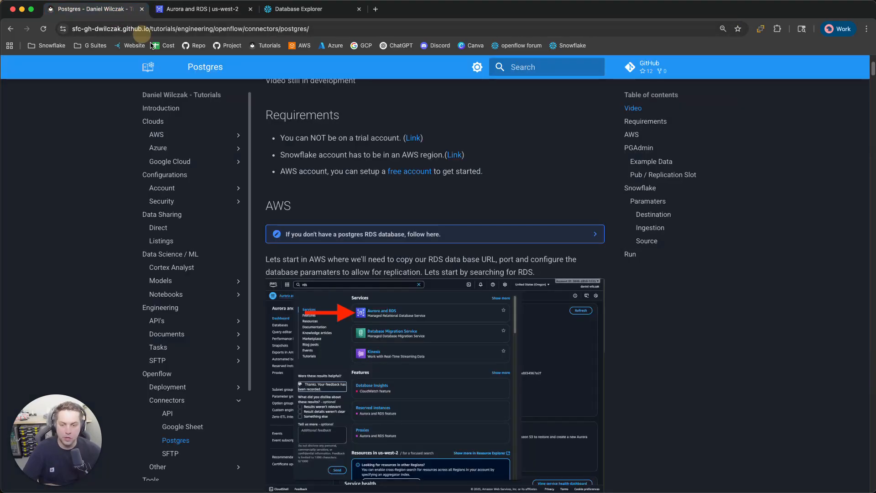
pyautogui.scroll(-10, 390, 253)
pyautogui.scroll(-10, 390, 253)
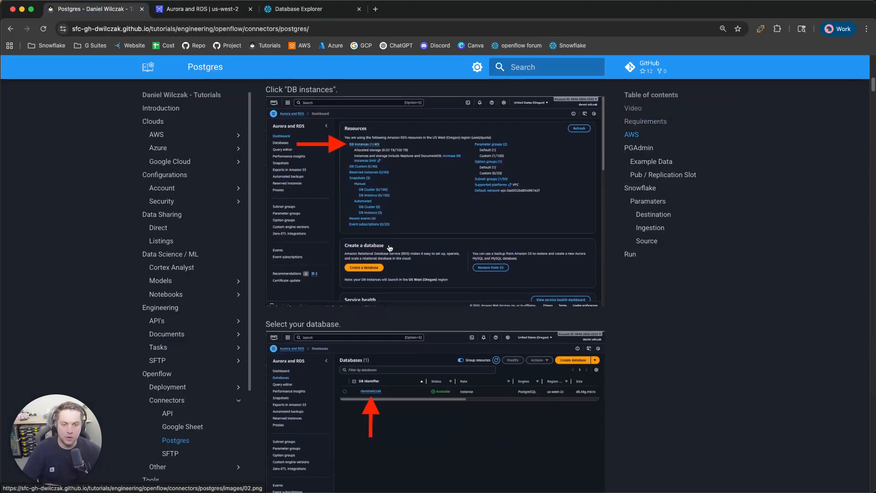
pyautogui.scroll(-10, 390, 252)
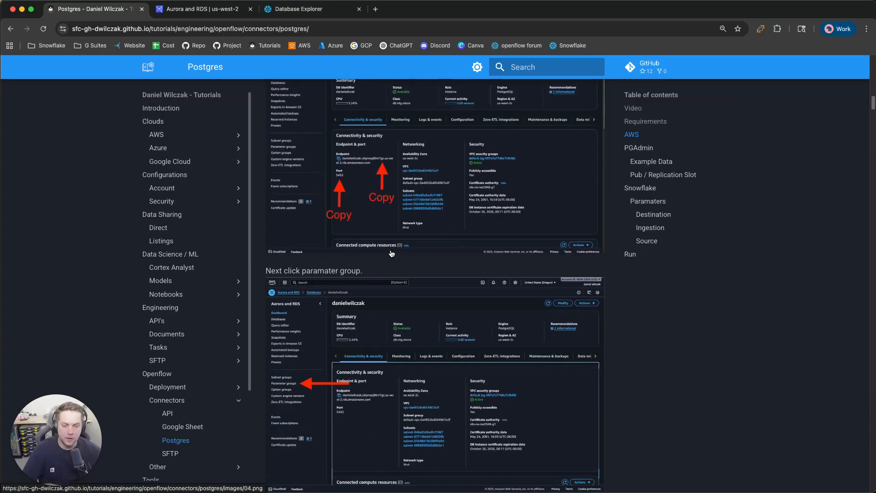
pyautogui.scroll(-10, 391, 254)
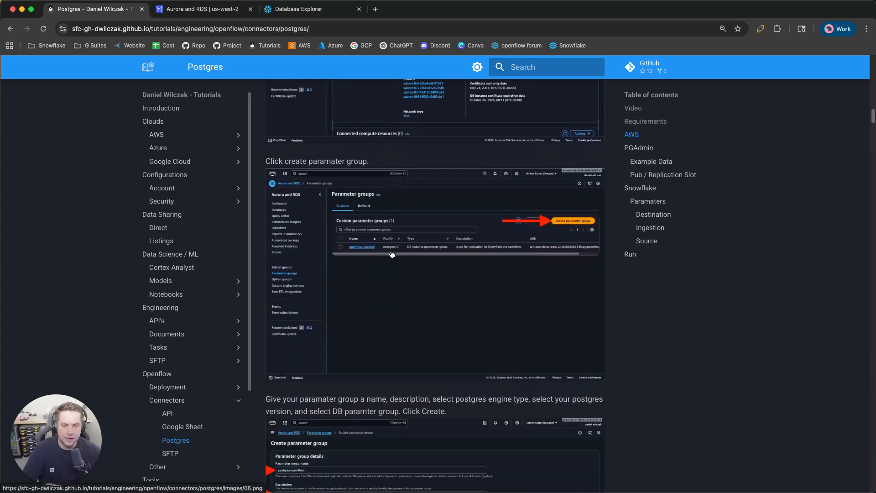
pyautogui.scroll(-10, 392, 255)
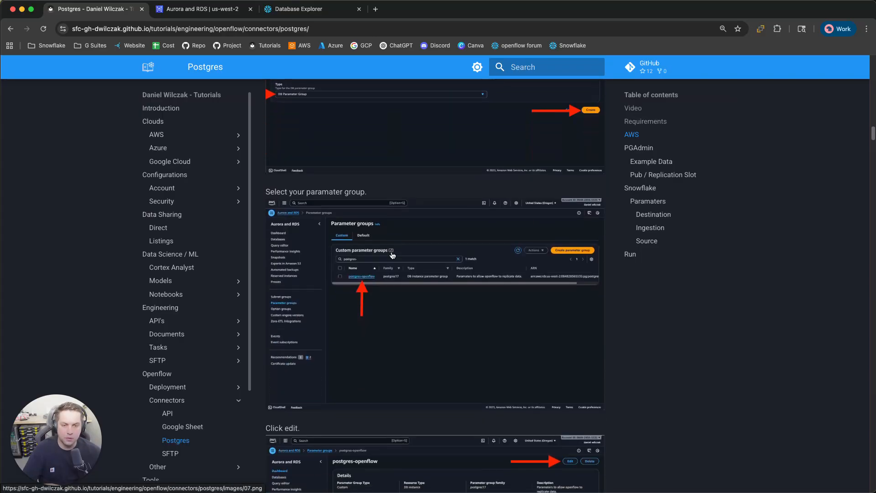
pyautogui.scroll(-5, 392, 256)
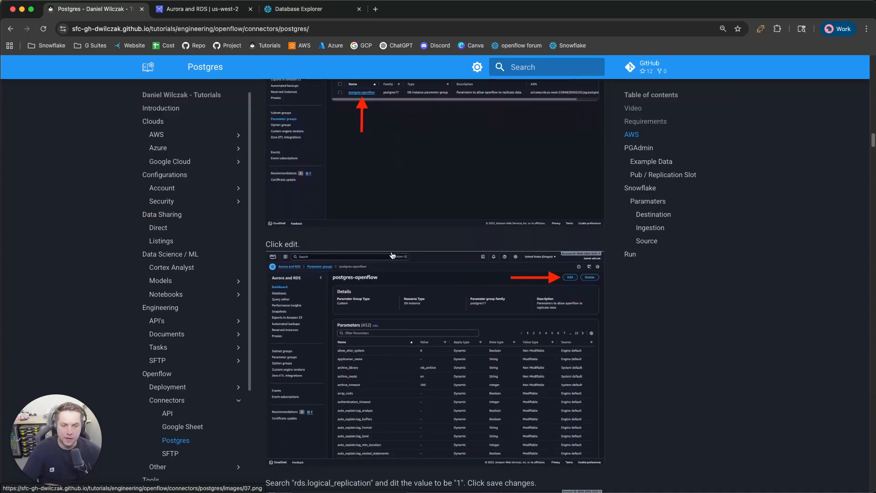
pyautogui.scroll(-5, 392, 256)
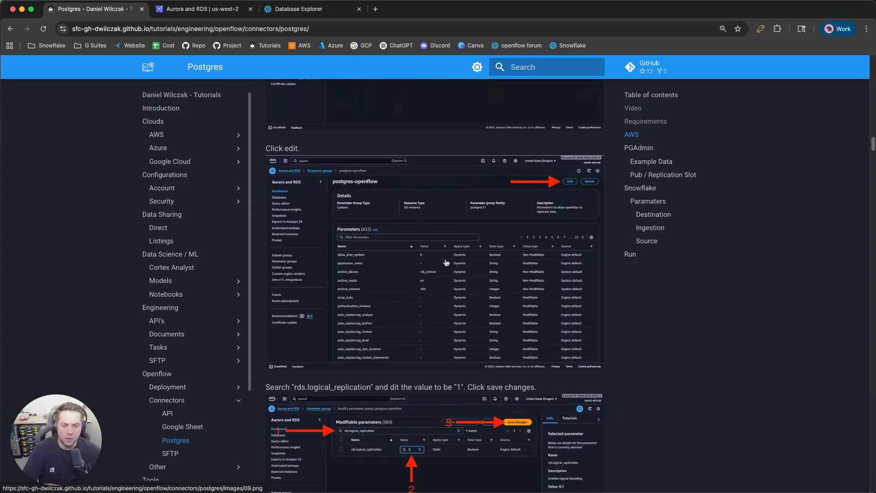
pyautogui.moveTo(295, 257); pyautogui.dragTo(370, 257)
pyautogui.press('super+c')
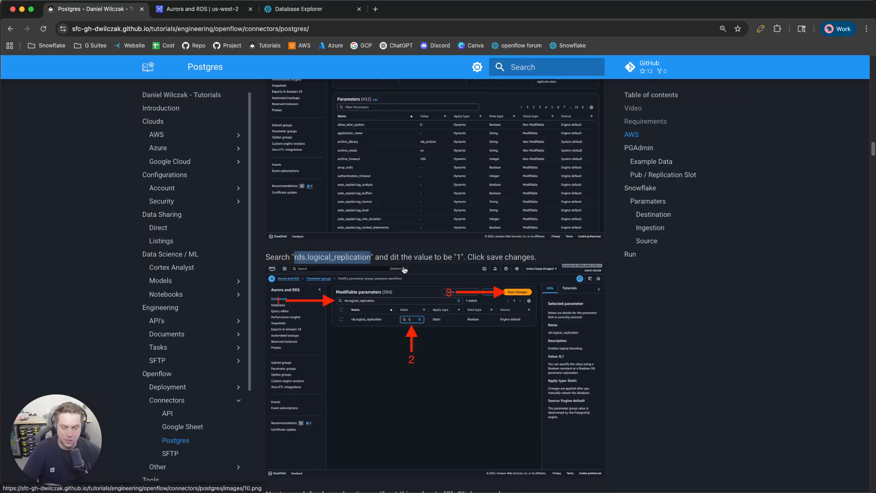
pyautogui.doubleClick(457, 257)
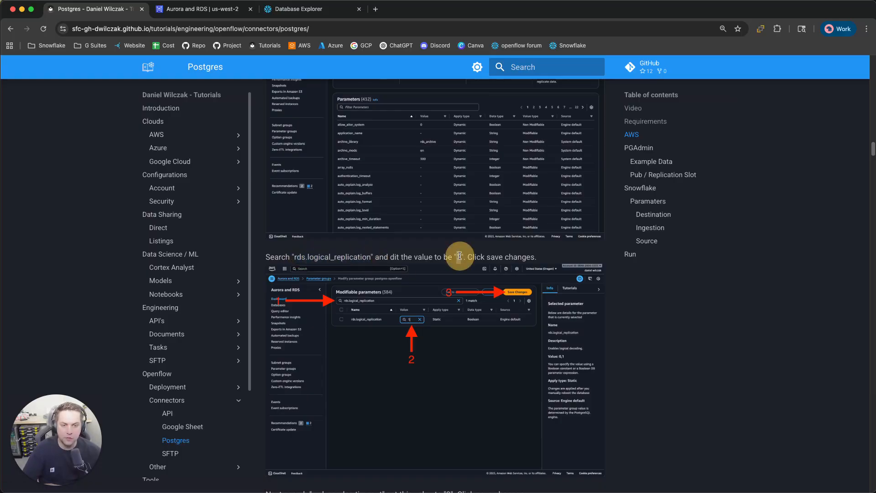
# - Filter openflowv2 to rds.logical_replication, set its value to 1, and save
pyautogui.click(204, 10)
pyautogui.click(272, 144)
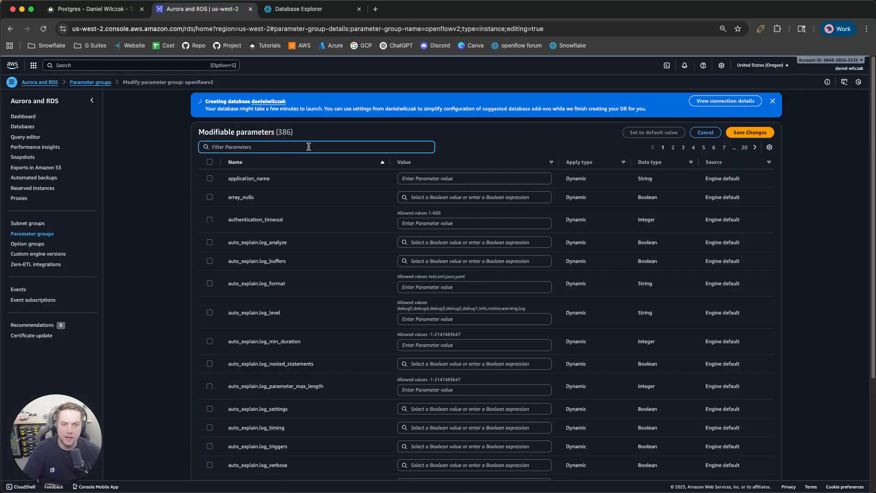
pyautogui.press('super+v')
pyautogui.click(415, 179)
pyautogui.write('1')
pyautogui.click(404, 204)
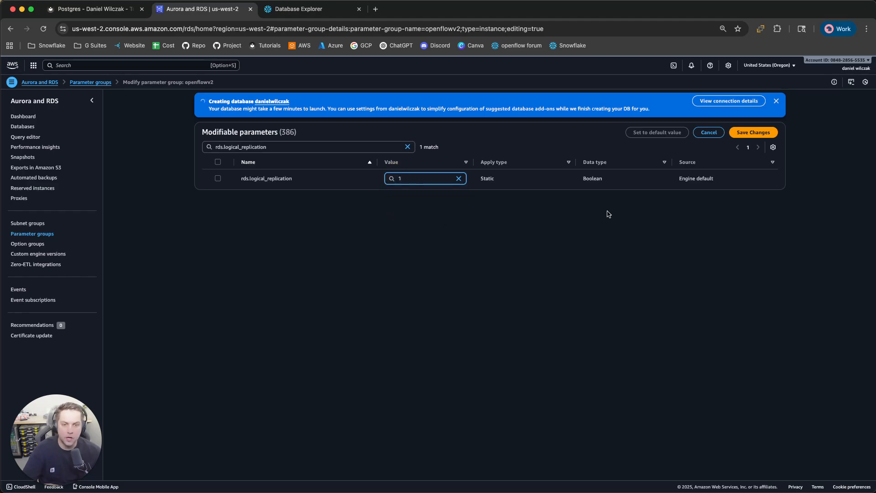
pyautogui.click(762, 133)
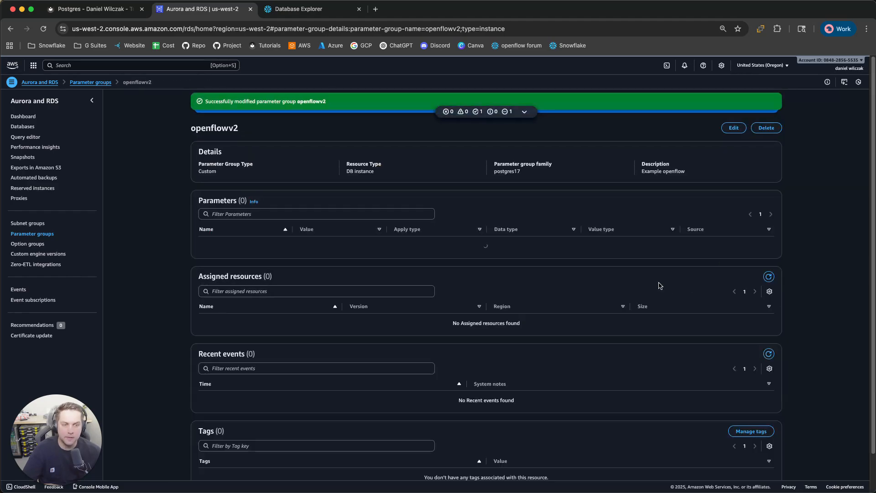
# - Copy wal_sender_timeout from the tutorial and filter the openflowv2 parameters to it
pyautogui.click(734, 128)
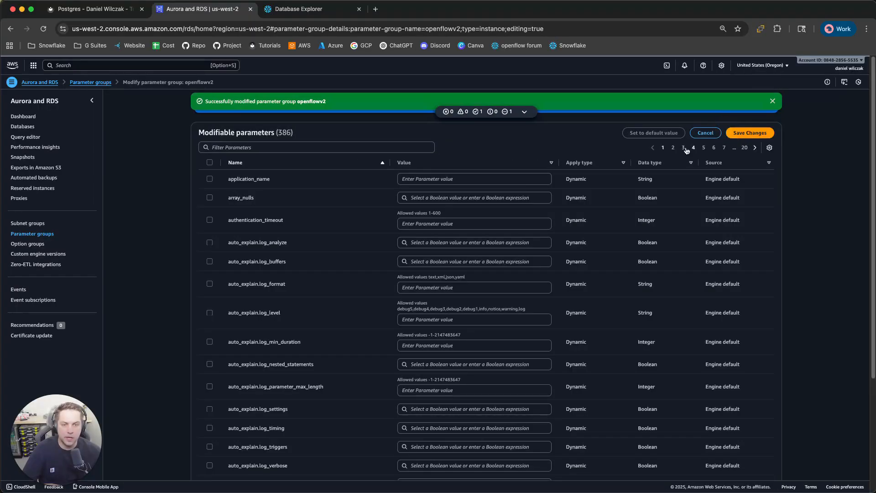
pyautogui.click(96, 10)
pyautogui.scroll(-5, 347, 306)
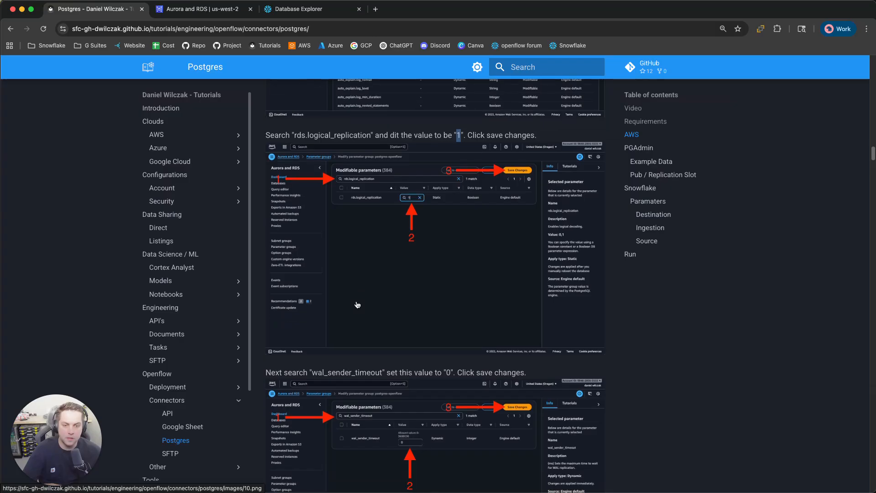
pyautogui.moveTo(312, 251); pyautogui.dragTo(384, 251)
pyautogui.press('super+c')
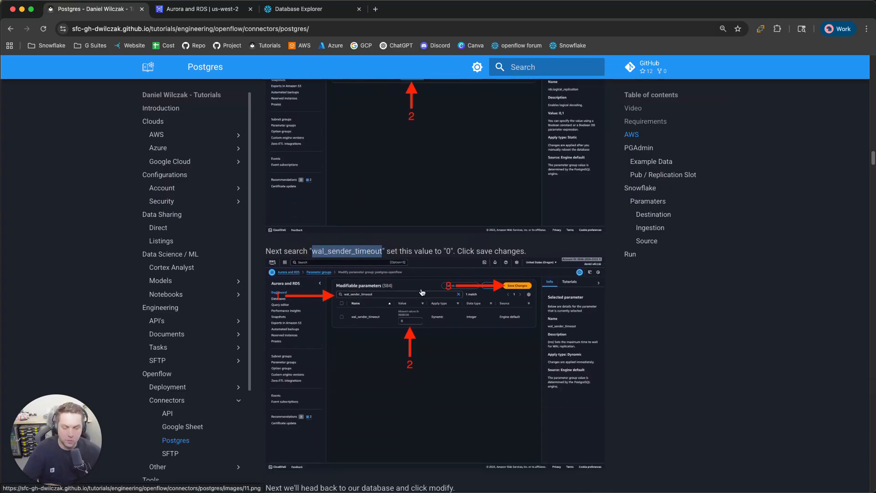
pyautogui.hotkey('ctrl', 'Tab')
pyautogui.click(290, 147)
pyautogui.press('super+v')
pyautogui.click(106, 14)
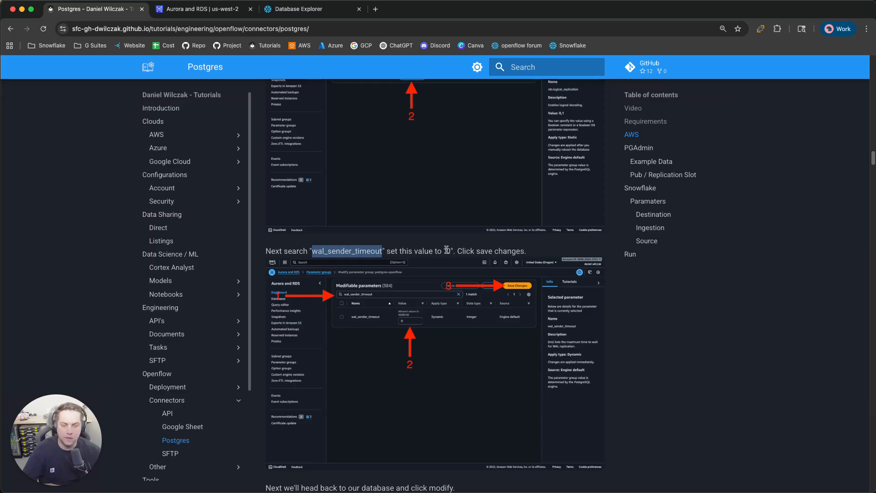
# - Change wal_sender_timeout from 30000 to 0 and save the parameter group
pyautogui.click(211, 14)
pyautogui.click(400, 186)
pyautogui.click(372, 184)
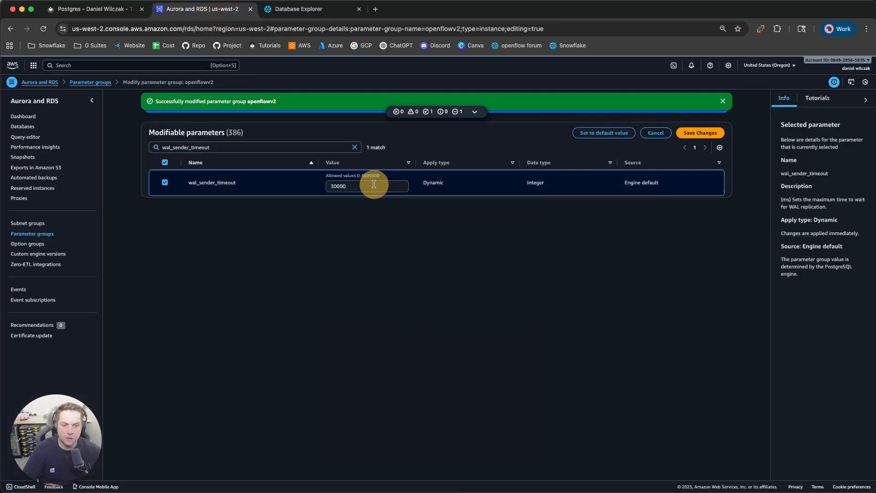
pyautogui.click(374, 184)
pyautogui.doubleClick(370, 186)
pyautogui.write('0')
pyautogui.click(696, 133)
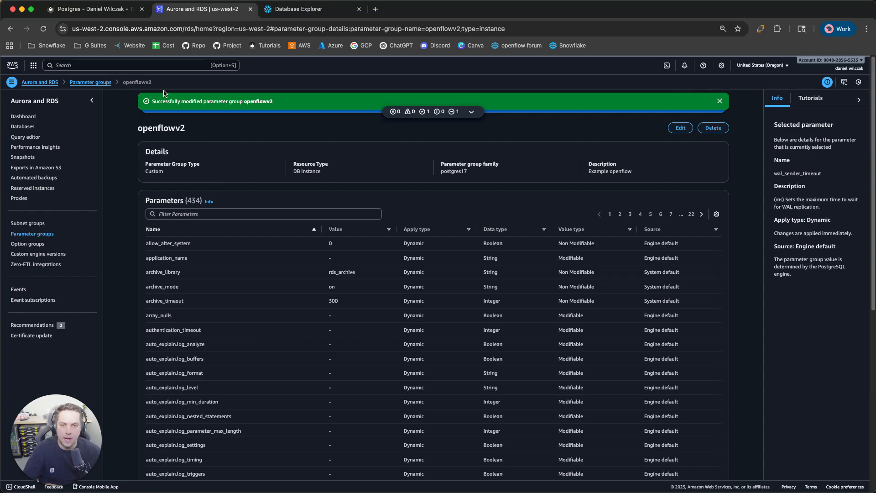
# - Dismiss the success and database-creation banners and return to the RDS dashboard
pyautogui.click(720, 101)
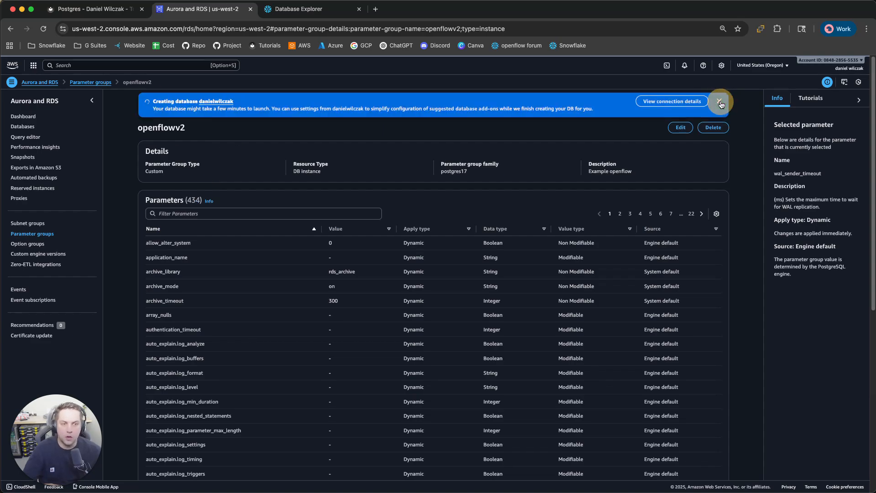
pyautogui.click(719, 101)
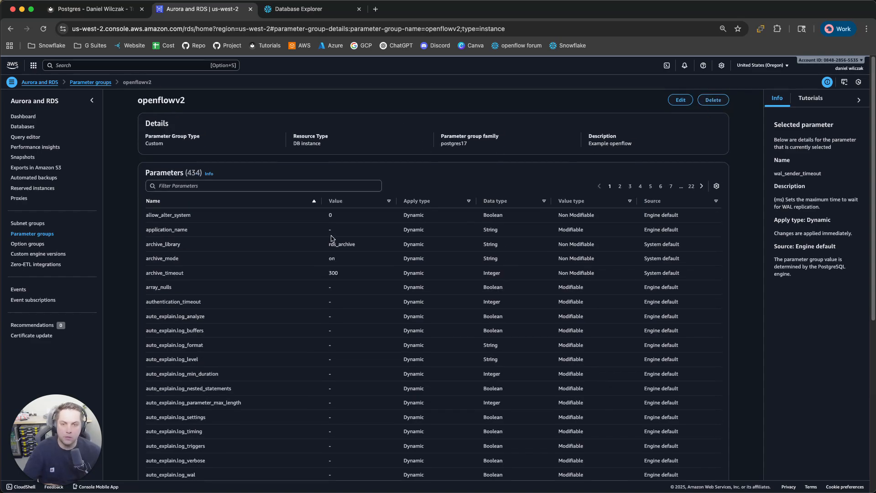
pyautogui.click(36, 82)
# - From DB Instances, open the new PostgreSQL database's default VPC security group
pyautogui.click(226, 129)
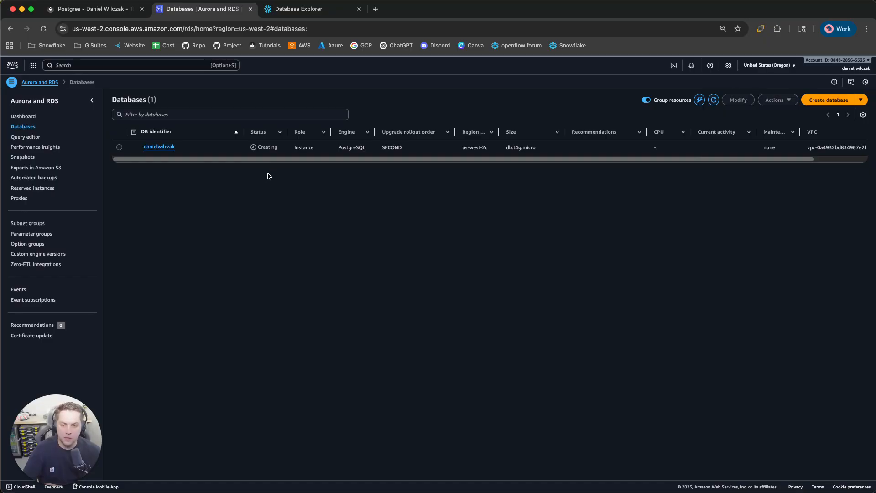
pyautogui.click(169, 147)
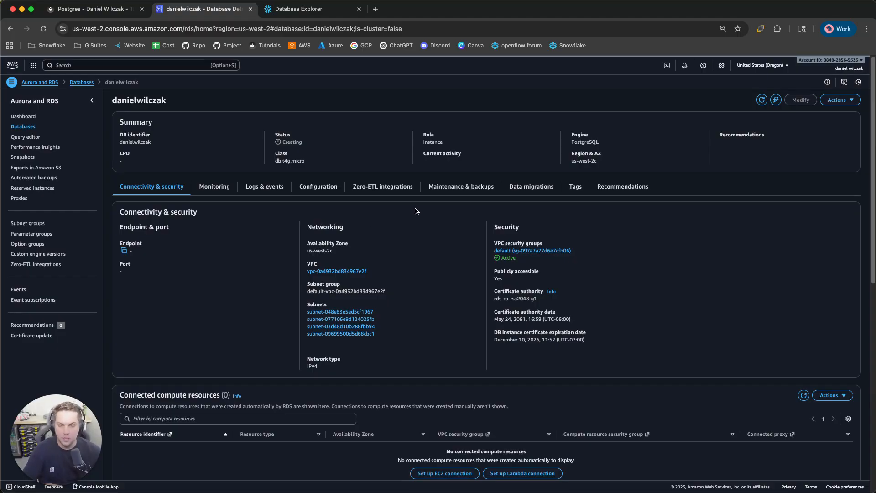
pyautogui.click(520, 251)
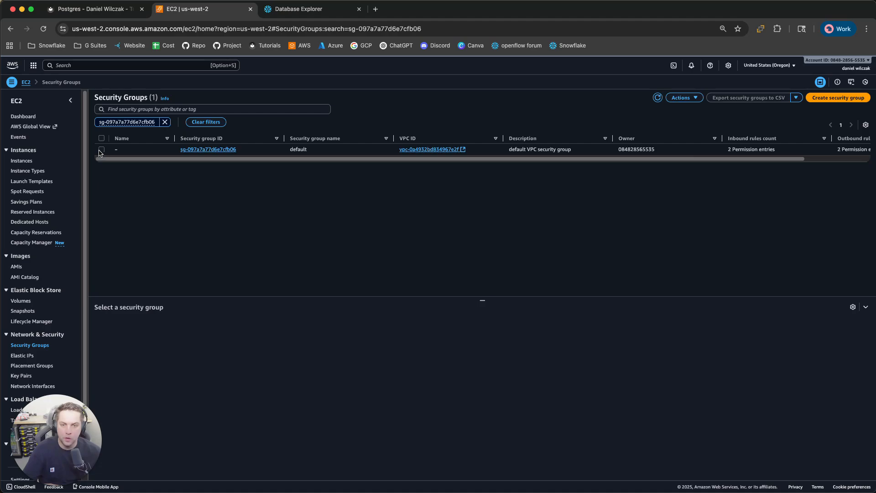
# - Review the default security group's inbound rules in the inbound rule editor
pyautogui.click(101, 151)
pyautogui.click(158, 329)
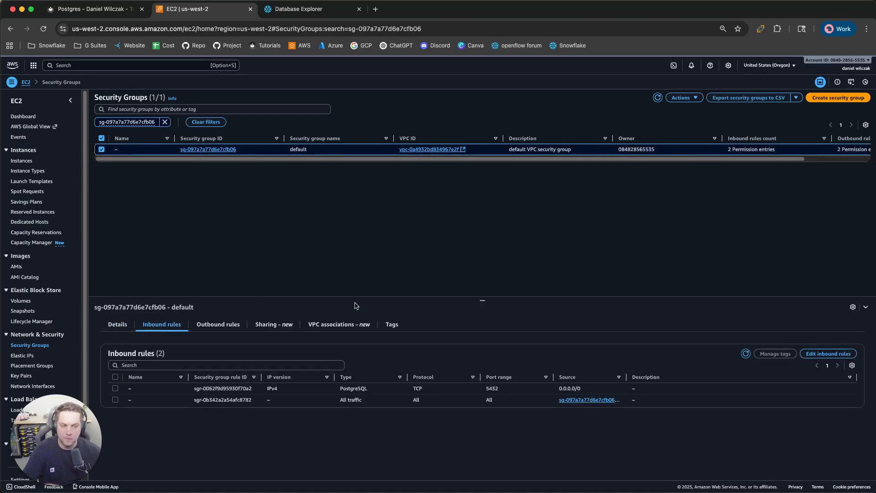
pyautogui.click(832, 356)
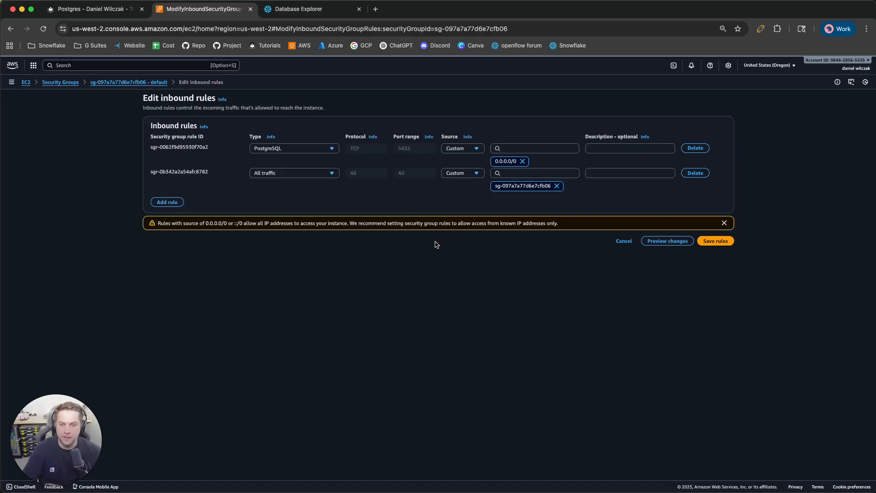
pyautogui.click(109, 83)
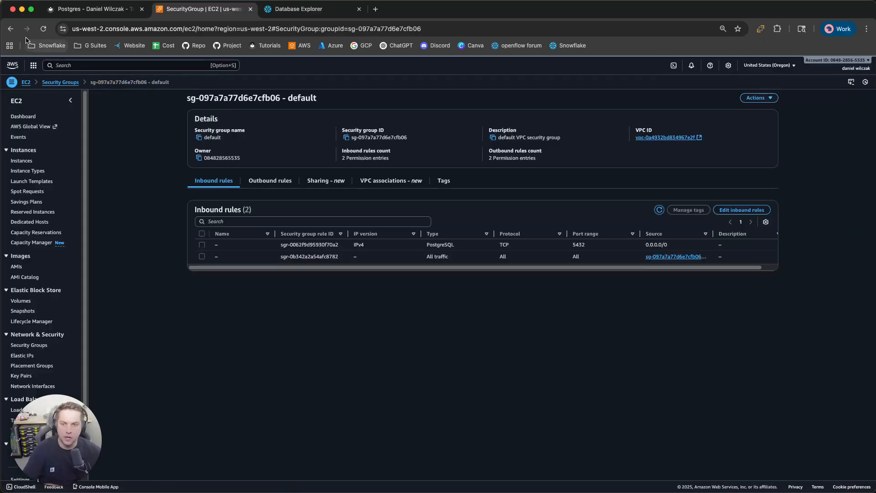
# - Check the default group's outbound rules allow port 5432, then return to console home
pyautogui.click(10, 29)
pyautogui.click(10, 30)
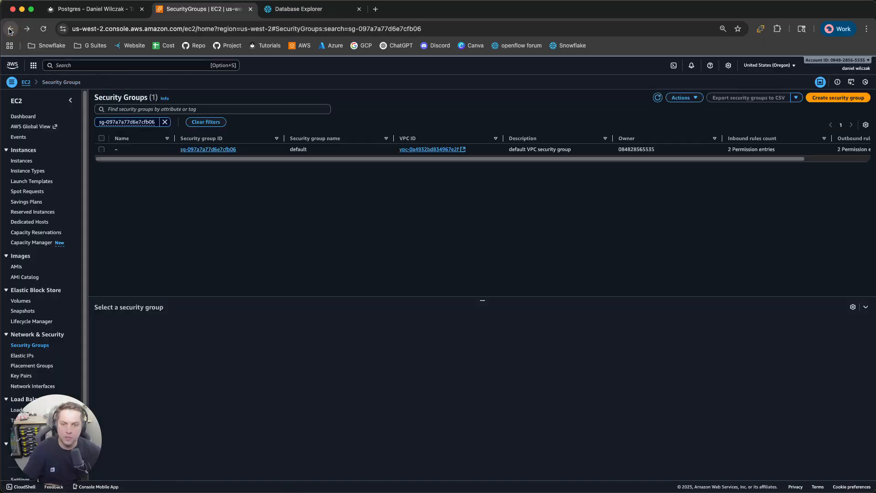
pyautogui.click(101, 148)
pyautogui.click(218, 325)
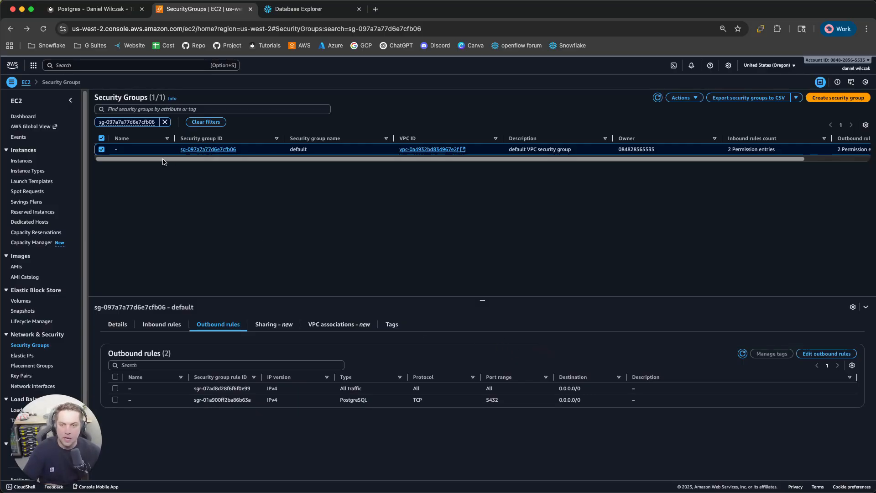
pyautogui.click(12, 66)
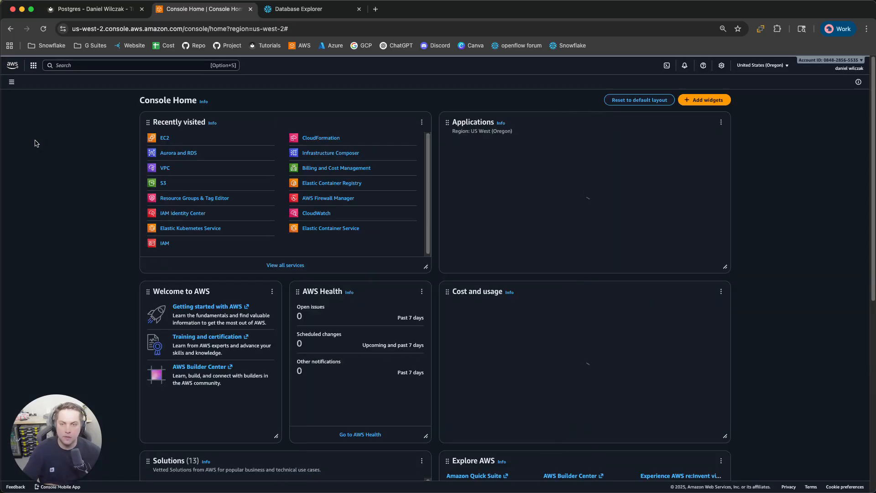
# - Search 'r' to reach Aurora and RDS and list its DB instances
pyautogui.click(78, 65)
pyautogui.write('r')
pyautogui.click(176, 152)
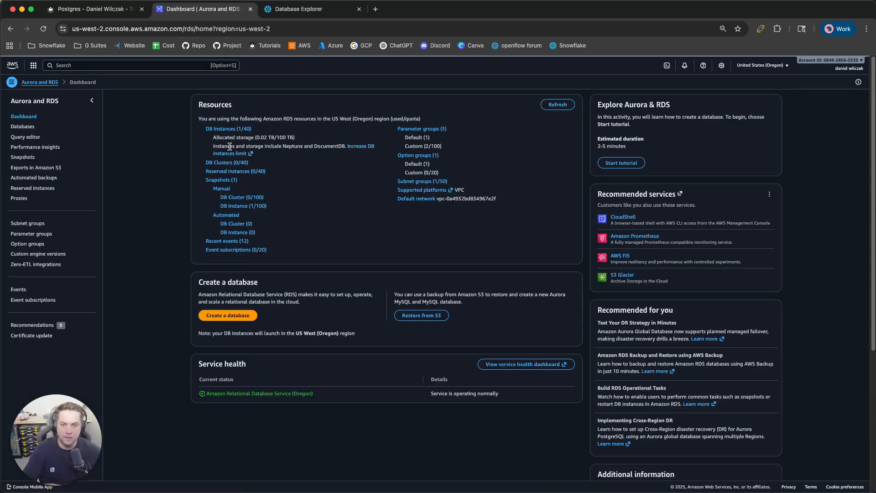
pyautogui.click(223, 129)
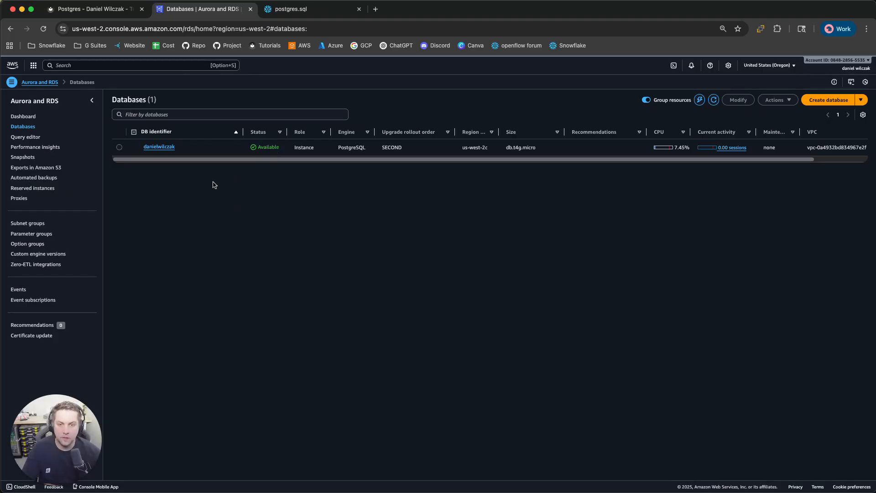
# - Change the PostgreSQL instance's DB parameter group to openflowv2, applied immediately
pyautogui.click(158, 148)
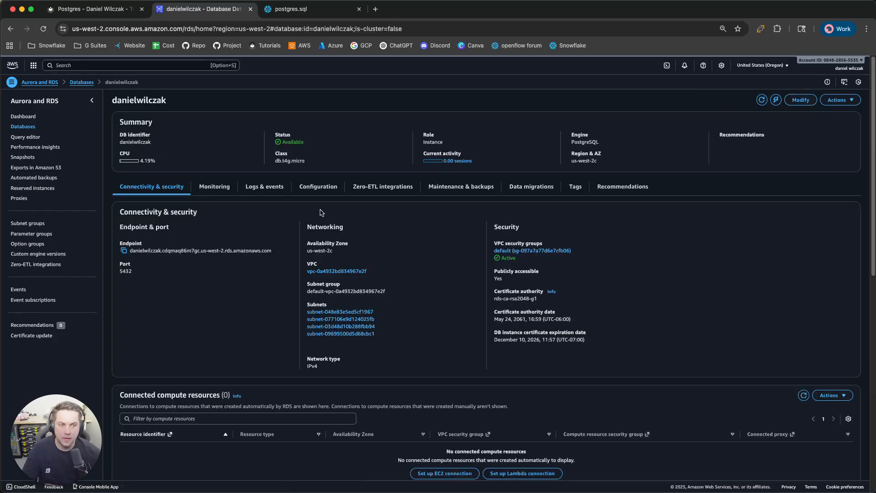
pyautogui.click(801, 101)
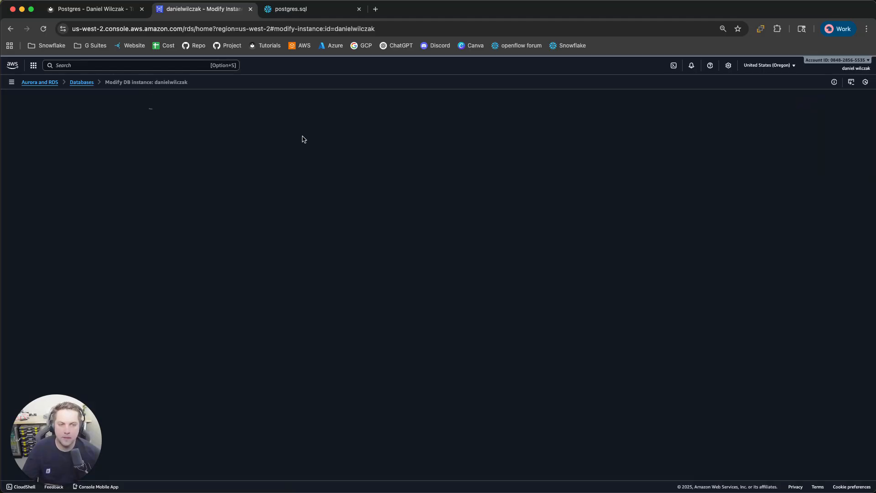
pyautogui.scroll(-20, 117, 201)
pyautogui.scroll(2, 118, 201)
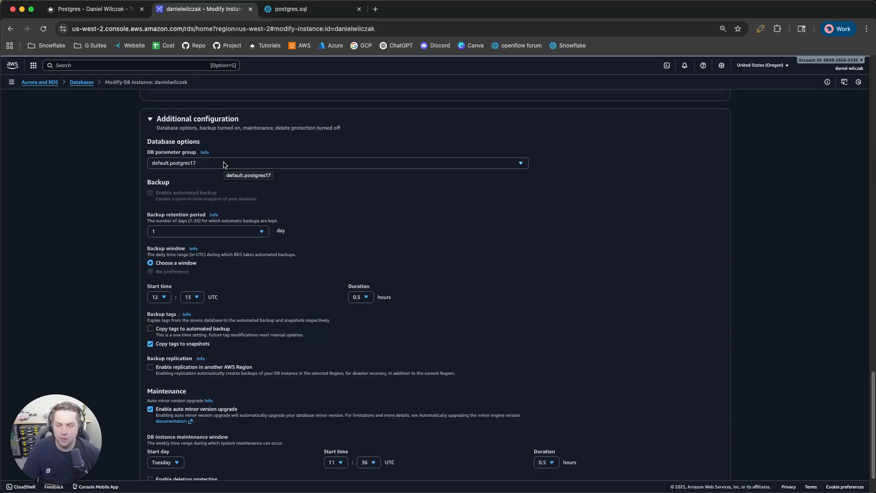
pyautogui.click(224, 165)
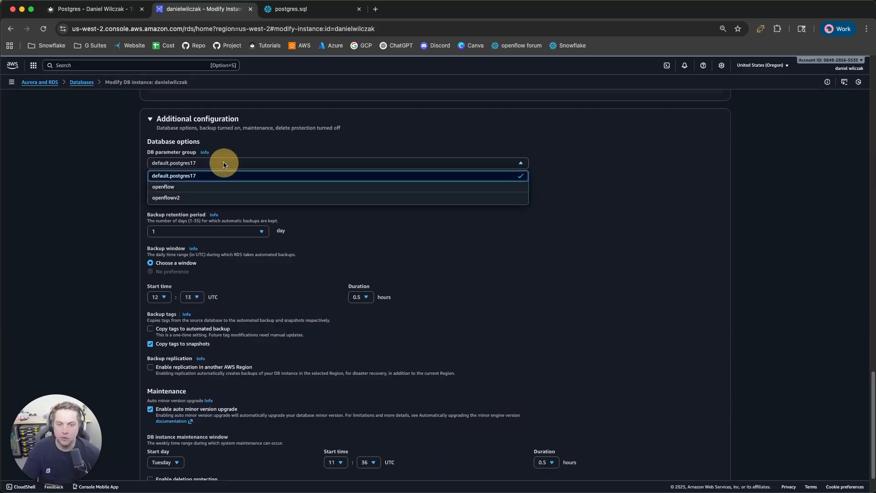
pyautogui.click(182, 199)
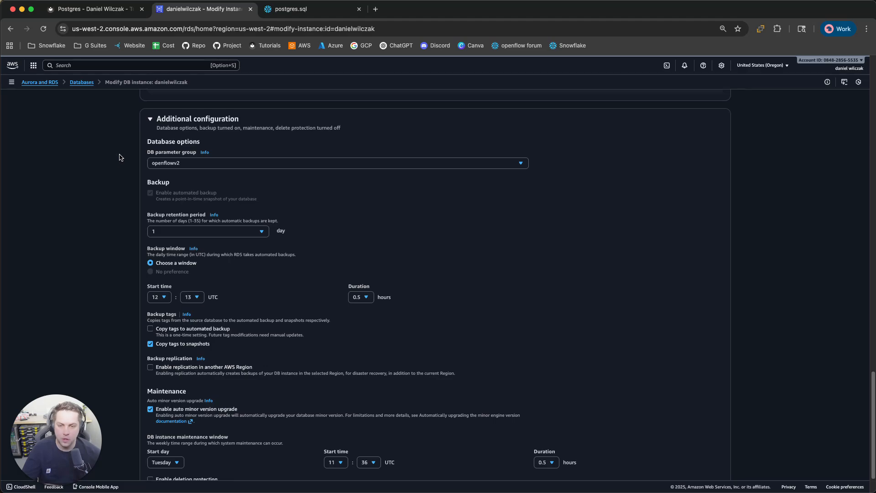
pyautogui.scroll(-2, 587, 288)
pyautogui.click(717, 464)
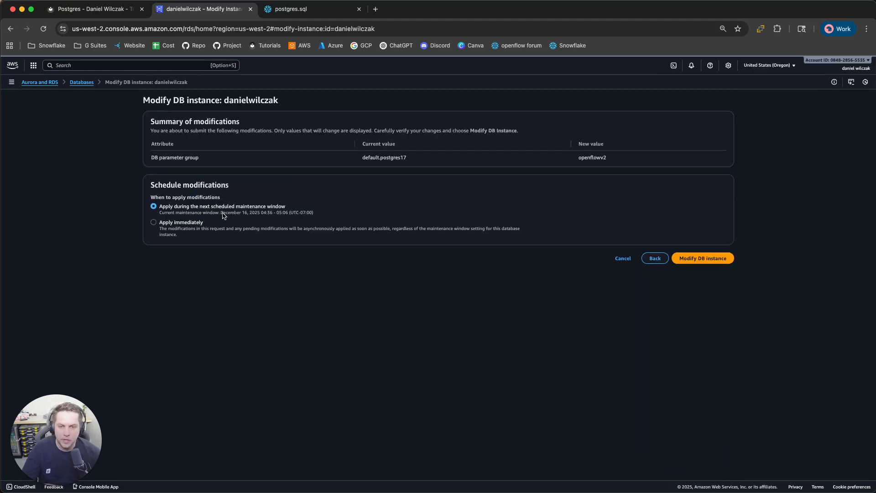
pyautogui.click(178, 222)
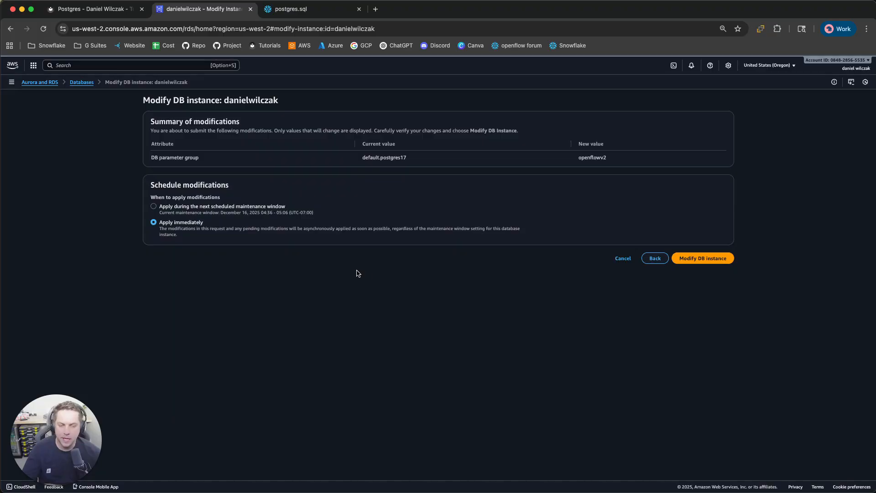
pyautogui.click(702, 259)
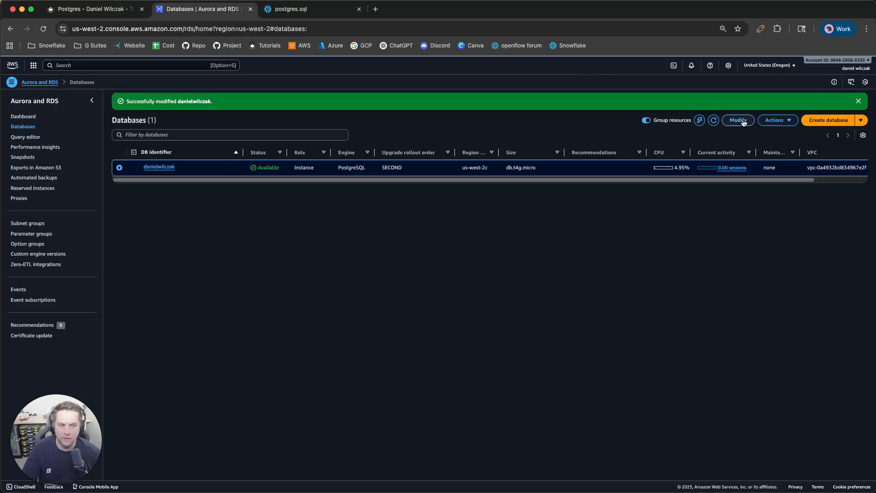
# - Refresh the Databases list and open the PostgreSQL instance's details, now showing Modifying
pyautogui.click(715, 121)
pyautogui.click(715, 122)
pyautogui.moveTo(874, 166); pyautogui.dragTo(875, 166)
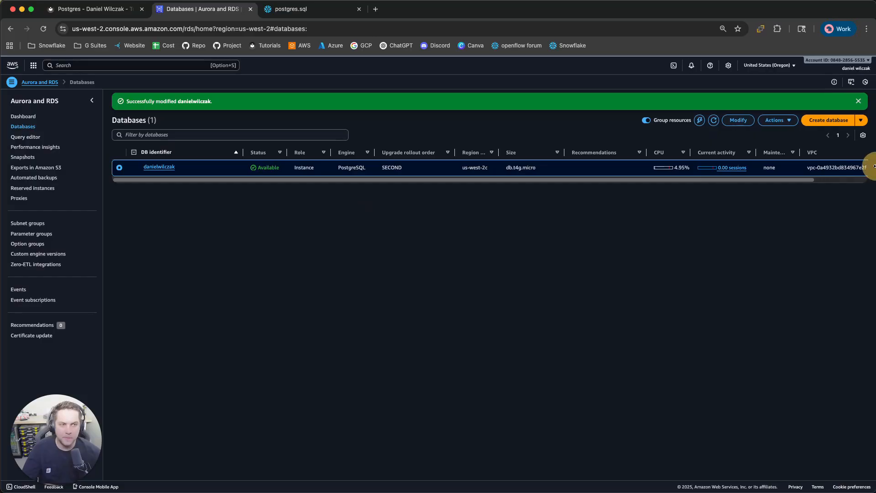
pyautogui.hscroll(2, 818, 174)
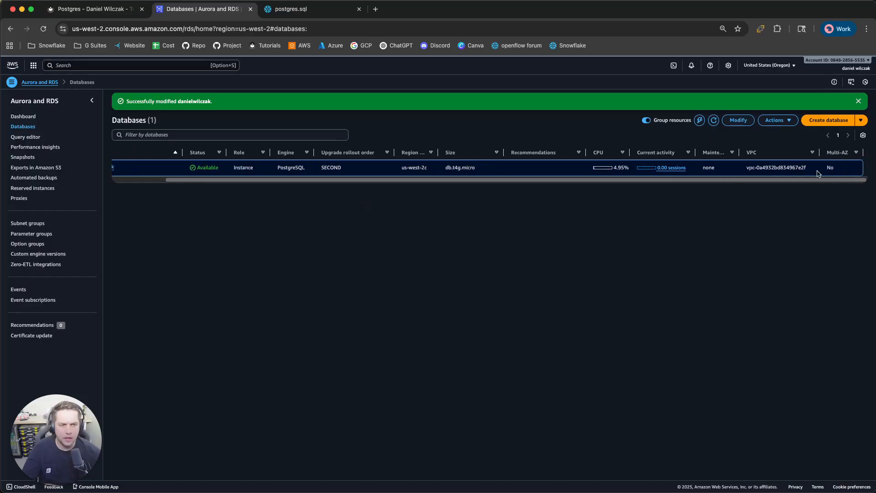
pyautogui.hscroll(-2, 817, 174)
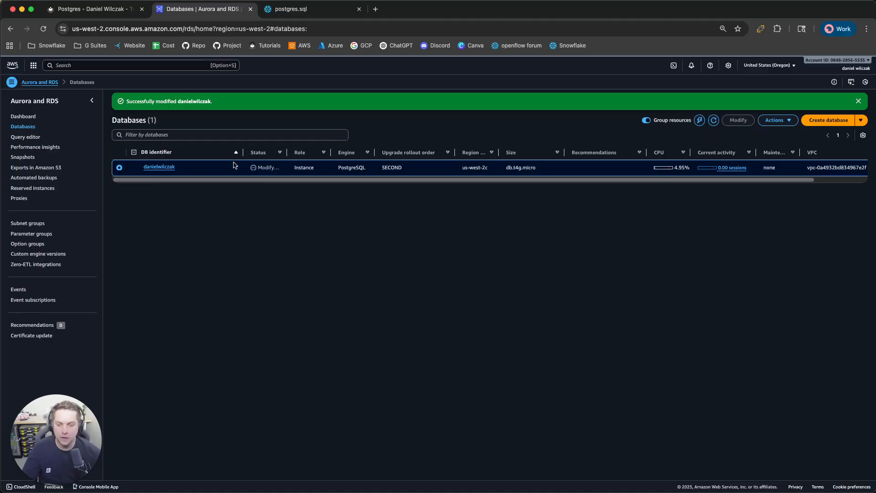
pyautogui.click(161, 168)
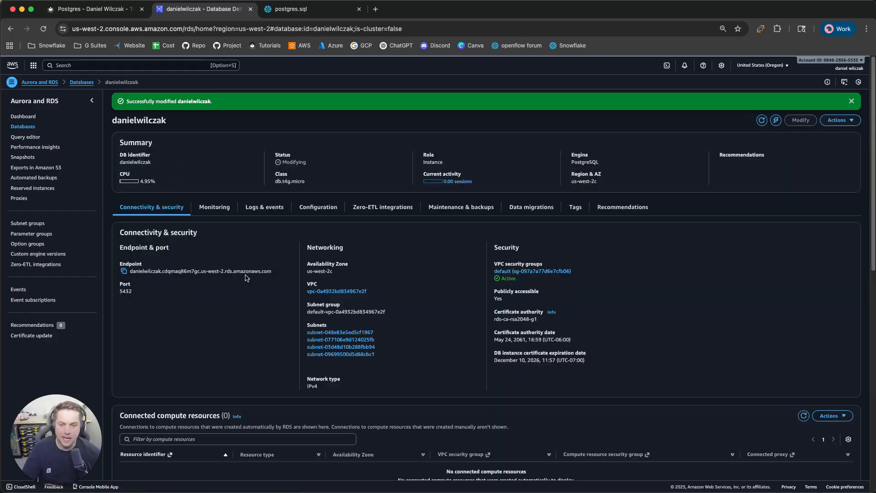
# - Copy the RDS endpoint address, go back to the Databases list, and switch to pgAdmin 4
pyautogui.click(124, 271)
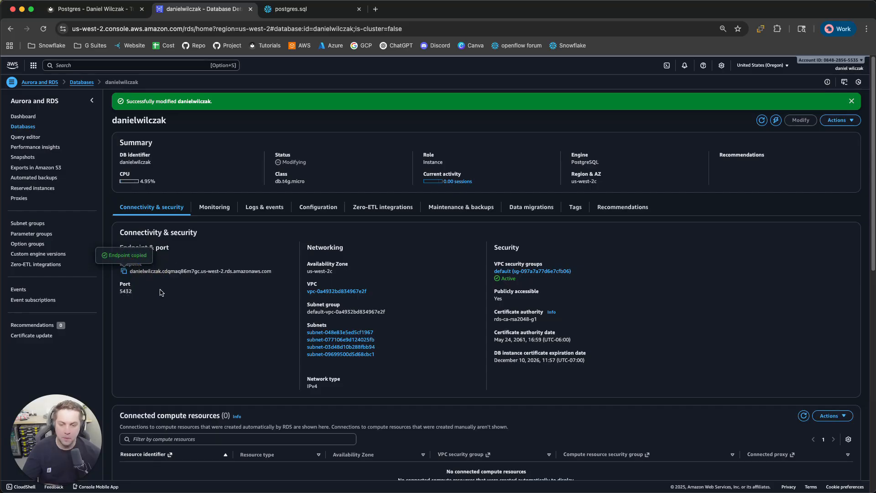
pyautogui.press('super+Tab')
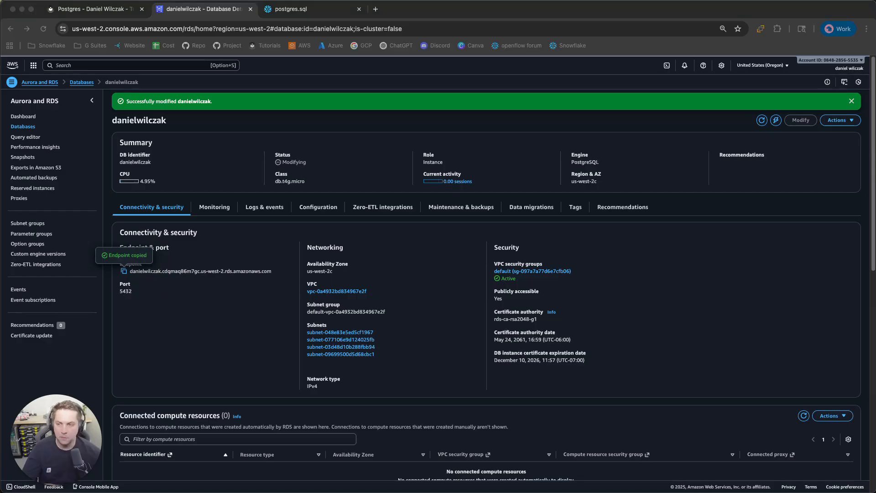
pyautogui.click(234, 325)
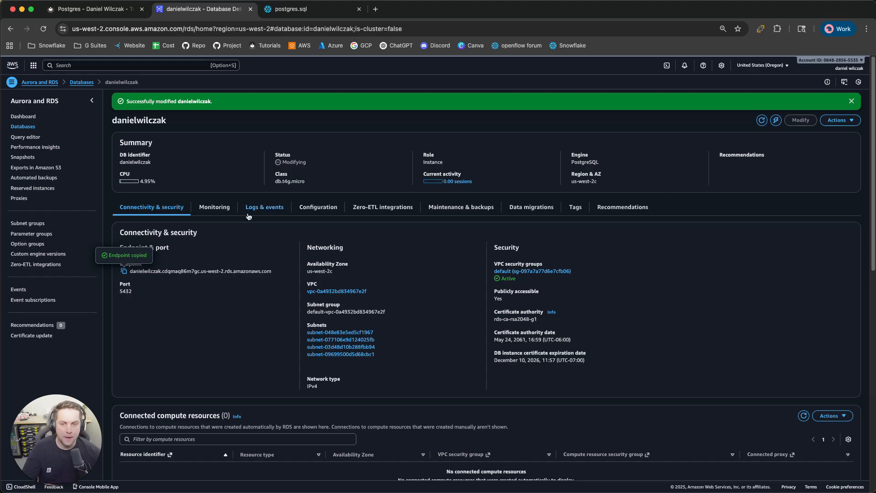
pyautogui.click(81, 83)
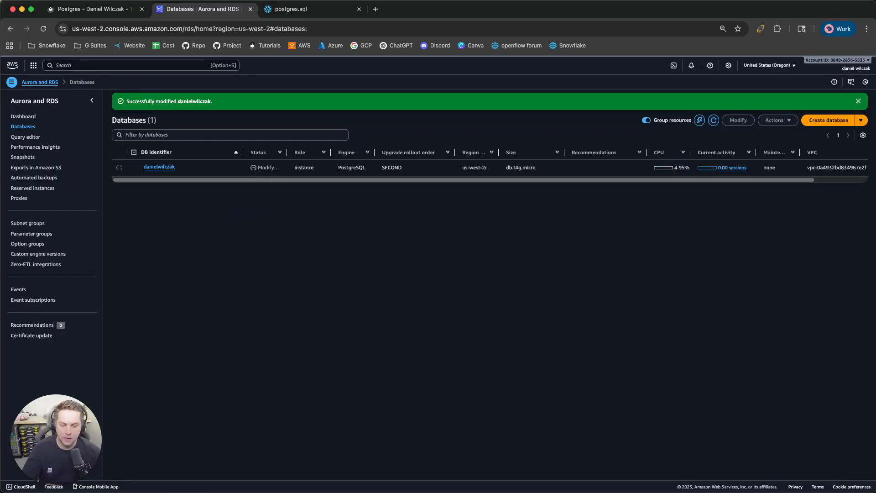
pyautogui.press('super+Tab')
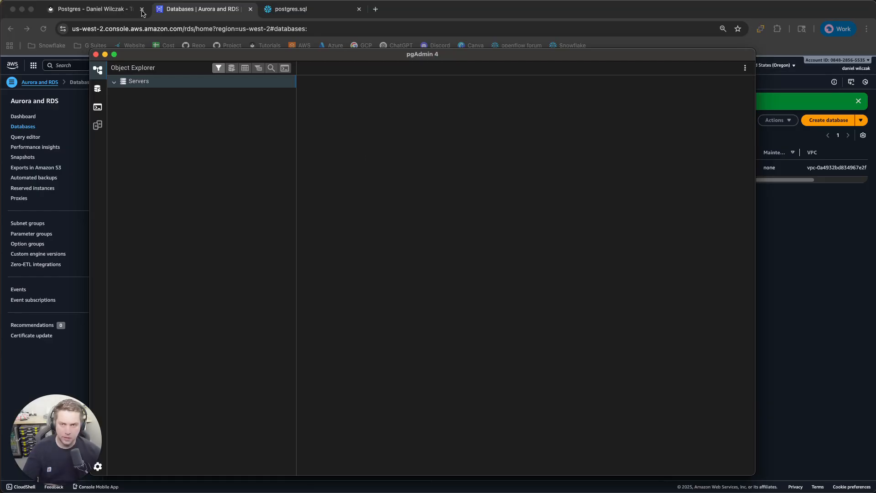
# - Scroll the Postgres tutorial to its PGAdmin / Example Data section, then return to pgAdmin 4
pyautogui.click(121, 10)
pyautogui.scroll(-6, 326, 283)
pyautogui.scroll(-15, 337, 285)
pyautogui.scroll(-10, 444, 320)
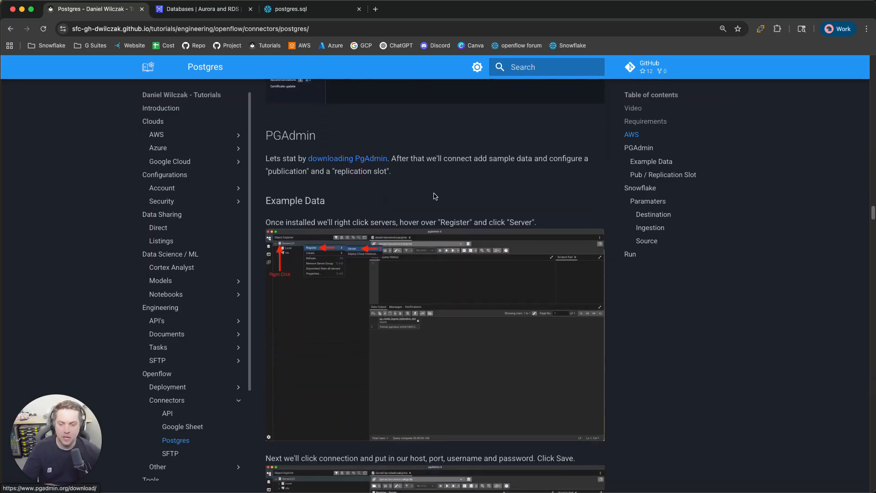
pyautogui.scroll(-3, 409, 186)
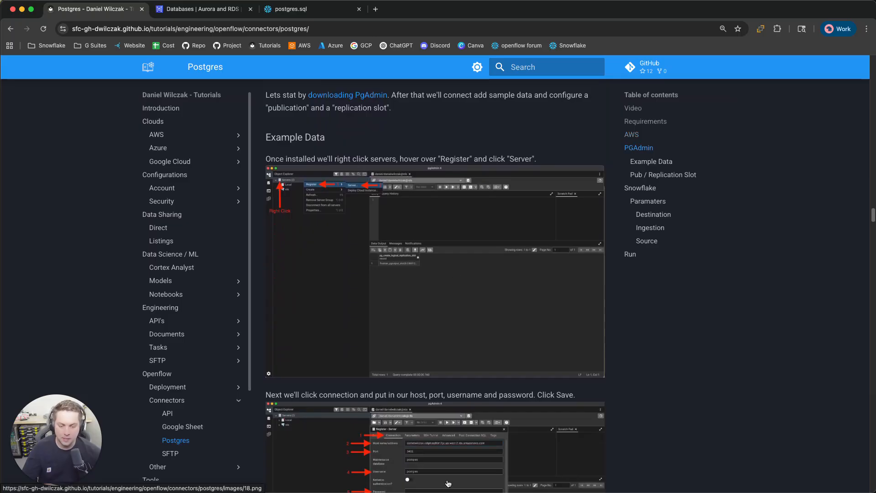
pyautogui.press('super+Tab')
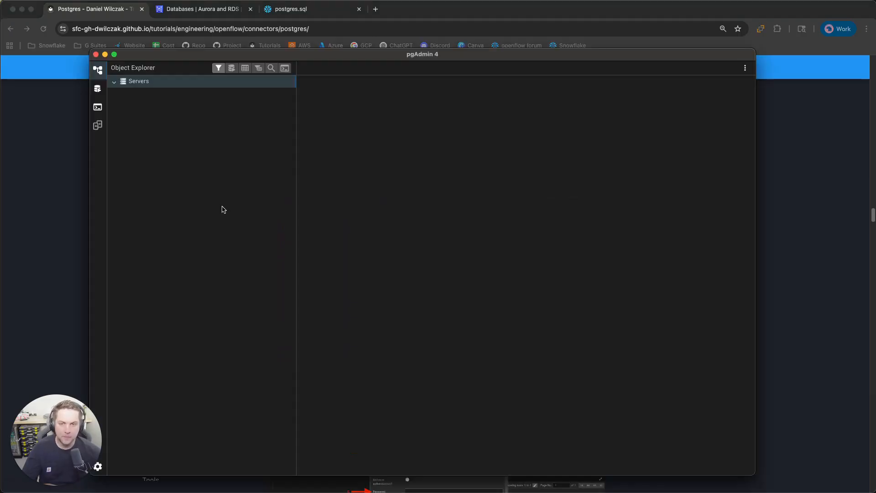
# - Register a new server under Servers and enter its name, postgres for openflow
pyautogui.rightClick(202, 82)
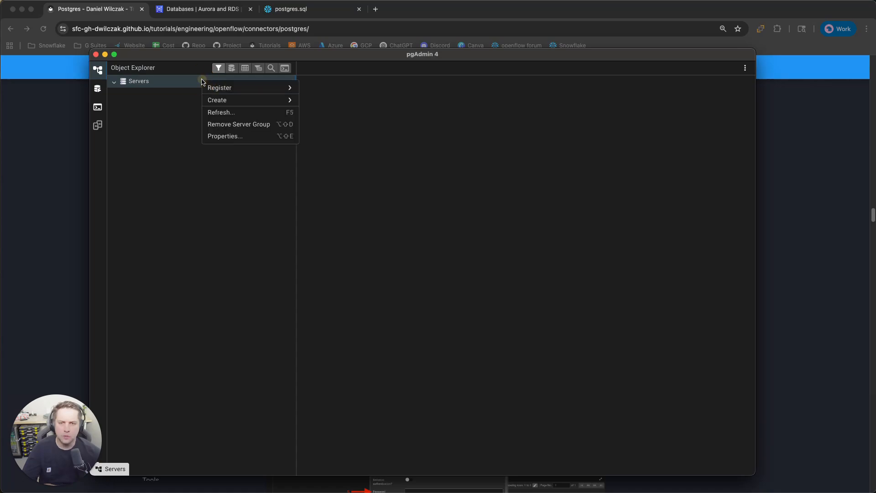
pyautogui.moveTo(227, 88)
pyautogui.click(329, 88)
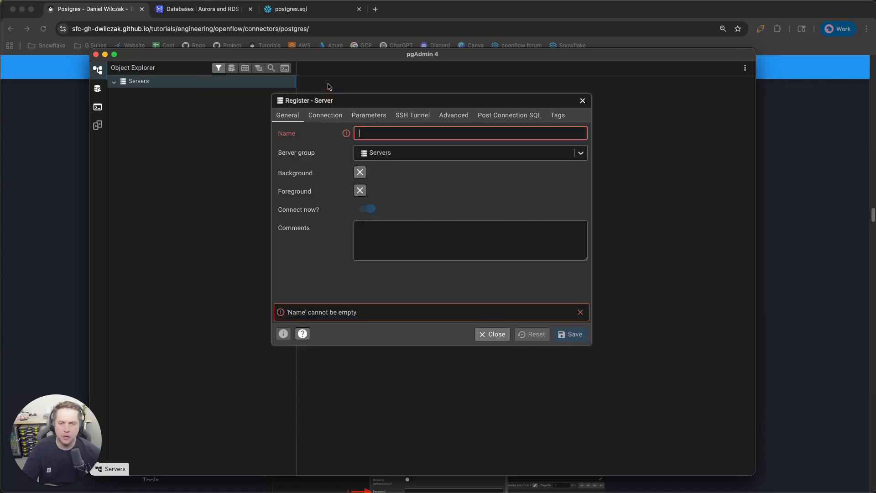
pyautogui.write('op')
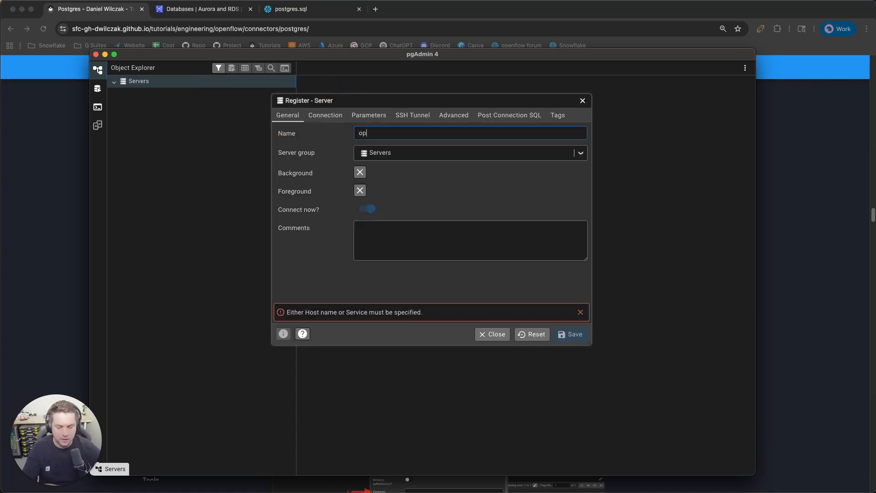
pyautogui.press('BackSpace')
pyautogui.write('postgres for openflow')
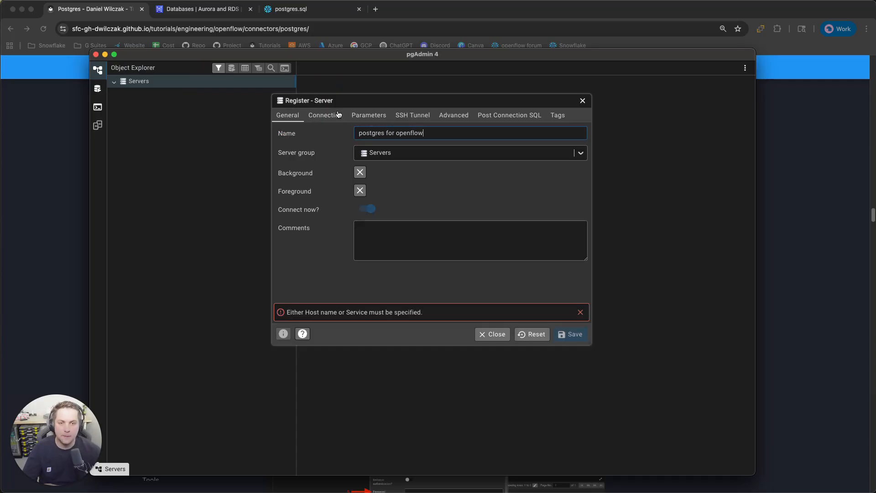
# - In Connection, paste the RDS endpoint as host name, replace the username, and move to the password field
pyautogui.click(338, 115)
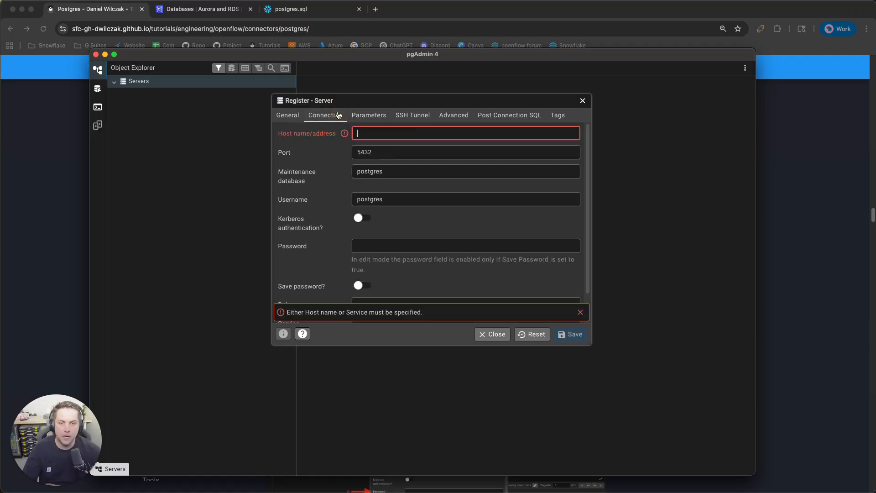
pyautogui.click(376, 133)
pyautogui.press('super+v')
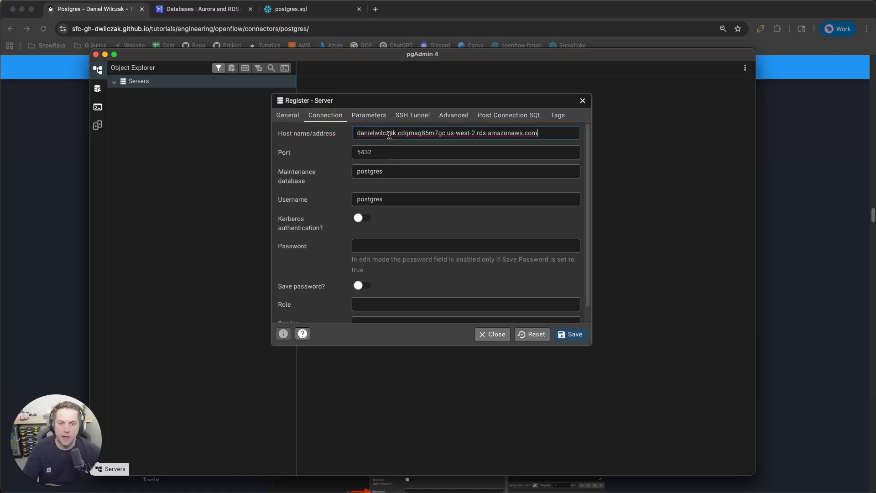
pyautogui.doubleClick(369, 199)
pyautogui.write('danielwilczak')
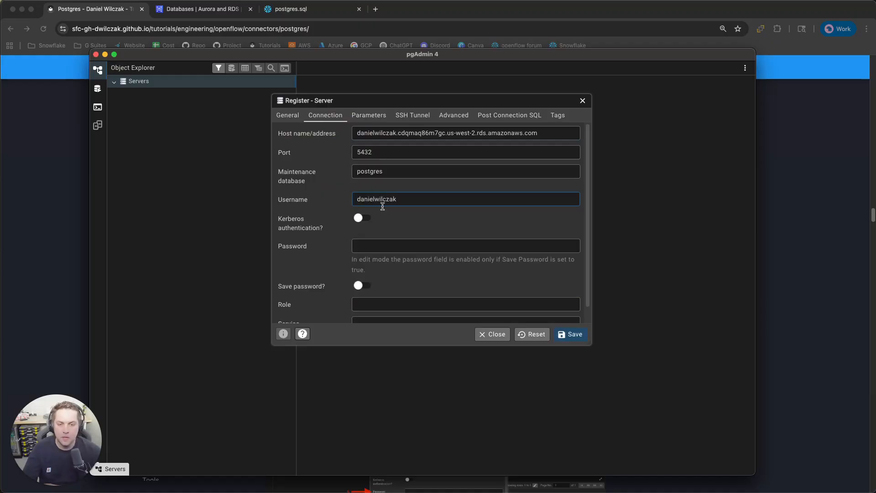
pyautogui.click(371, 248)
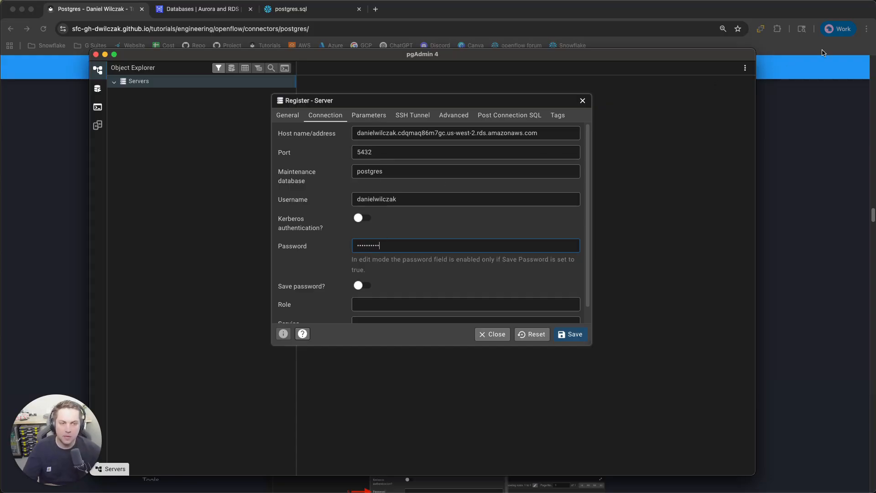
# - Reload the Aurora and RDS Databases tab, then return to pgAdmin 4
pyautogui.click(833, 109)
pyautogui.click(186, 9)
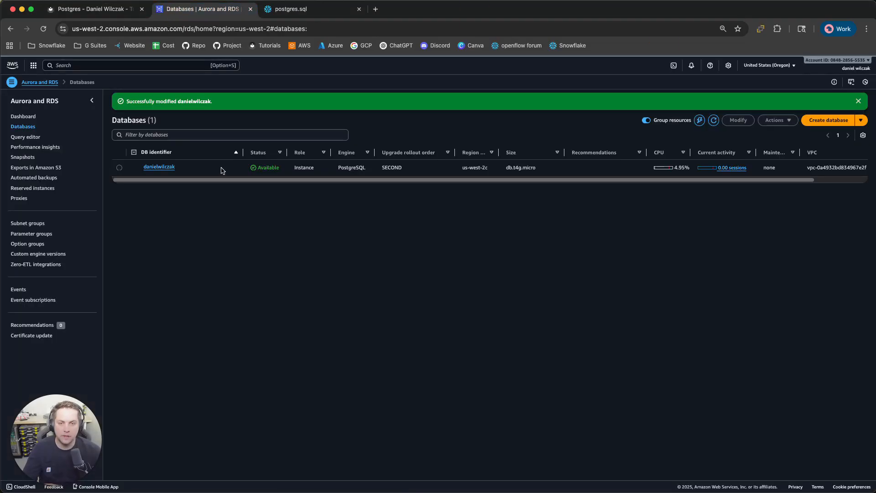
pyautogui.click(44, 29)
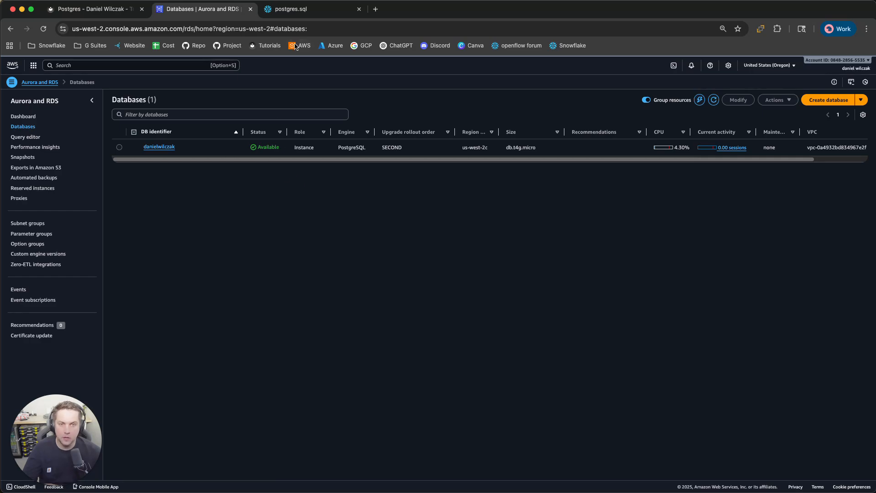
pyautogui.press('super+Tab')
# - Save the postgres for openflow server and expand its Databases group
pyautogui.click(569, 334)
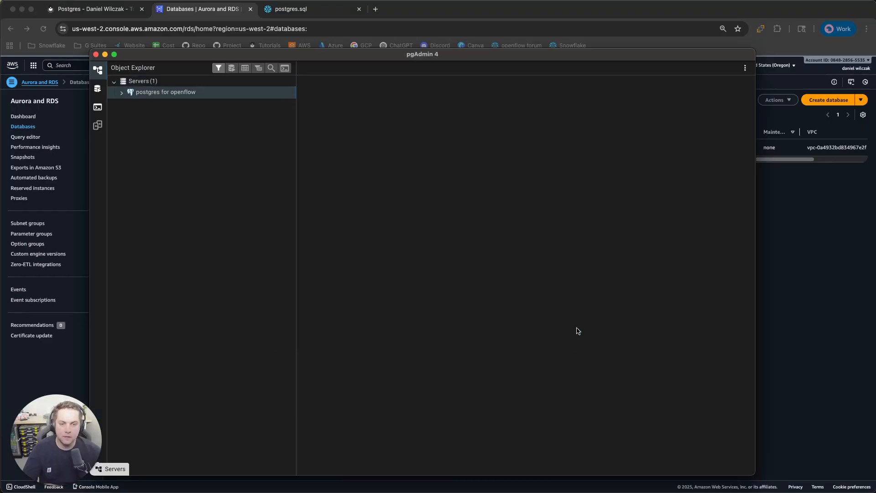
pyautogui.doubleClick(135, 96)
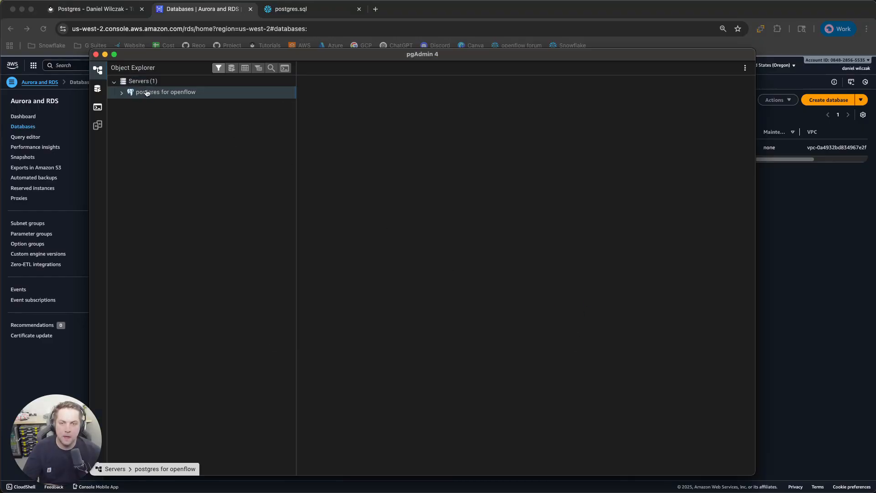
pyautogui.click(133, 103)
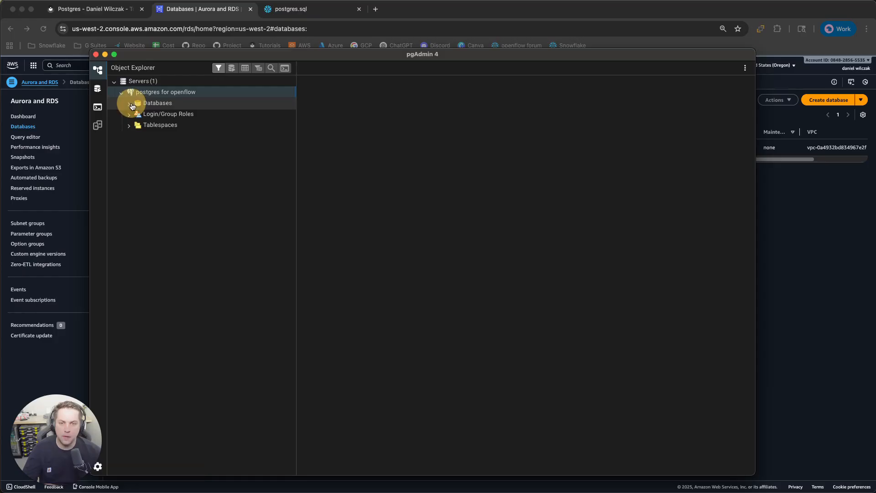
pyautogui.click(129, 104)
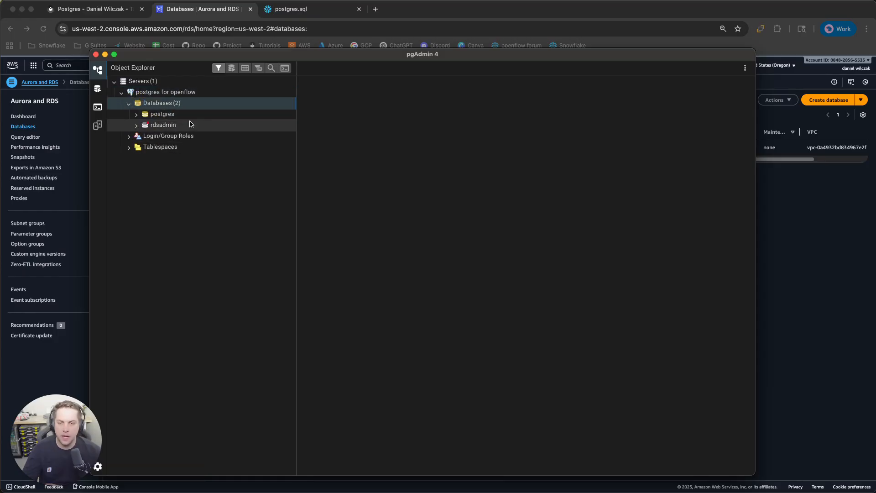
# - Create a new database named after the owner role and open a Query Tool on it
pyautogui.rightClick(211, 104)
pyautogui.moveTo(233, 113)
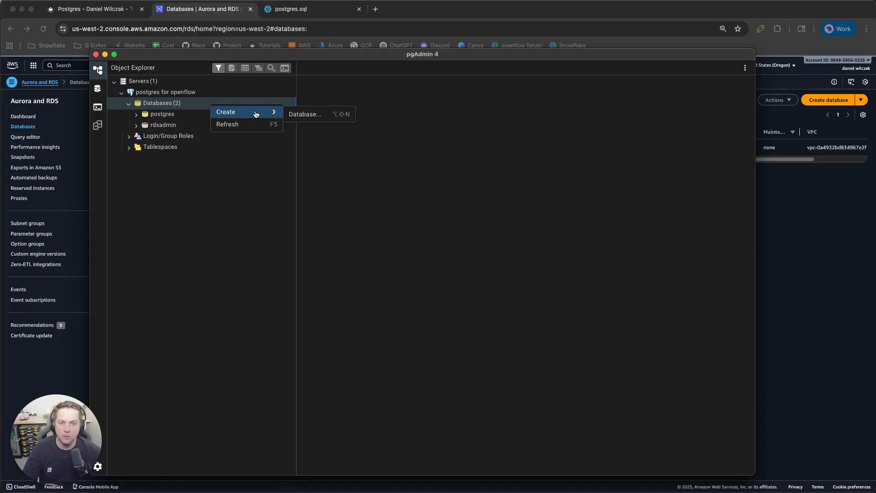
pyautogui.click(305, 112)
pyautogui.click(379, 135)
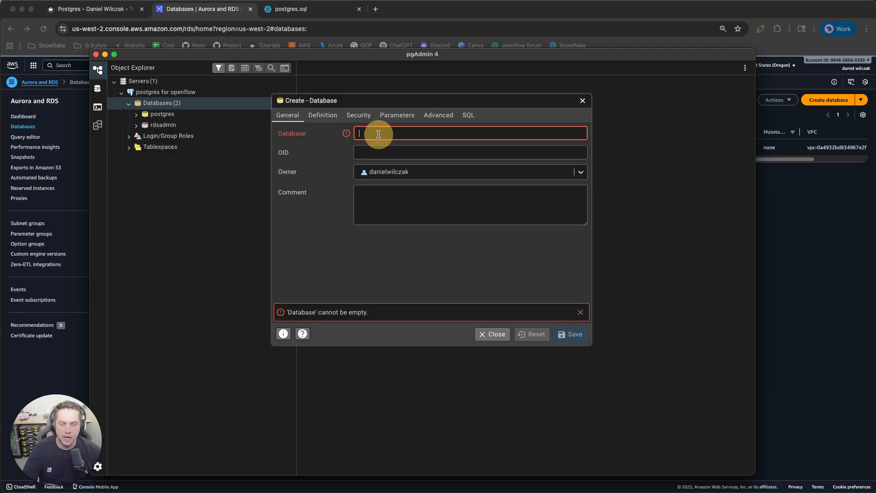
pyautogui.write('danielwilczak')
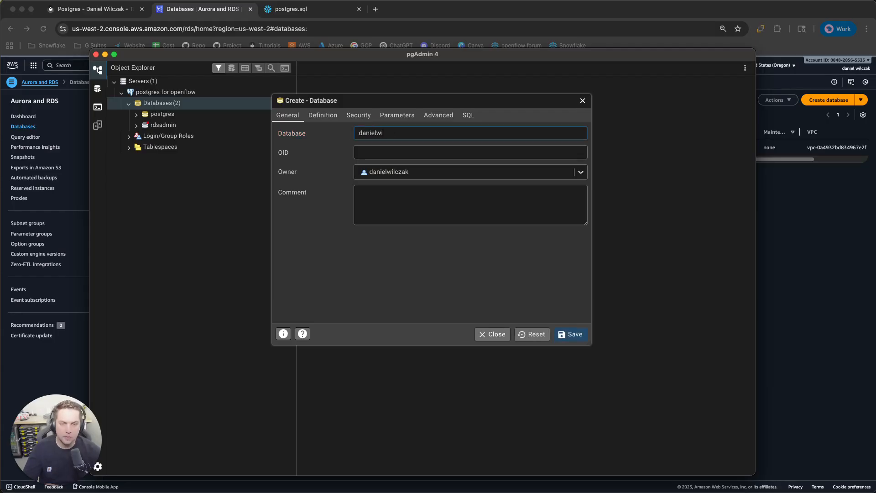
pyautogui.click(574, 334)
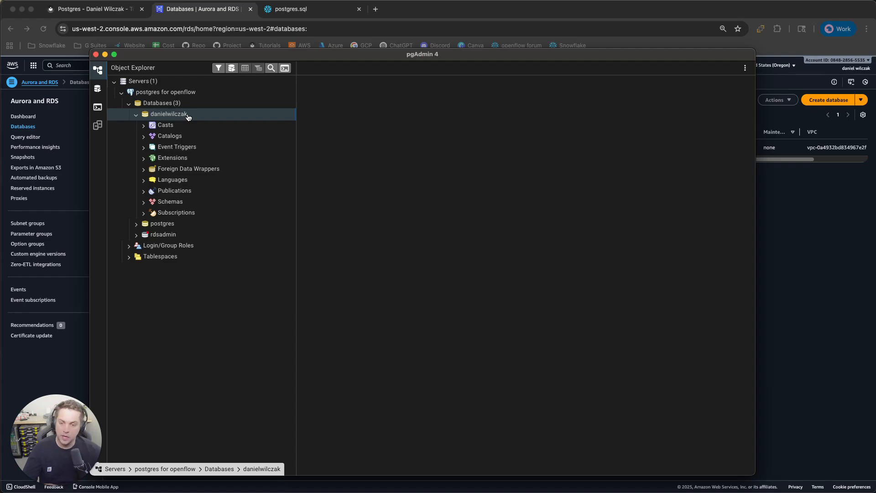
pyautogui.click(232, 68)
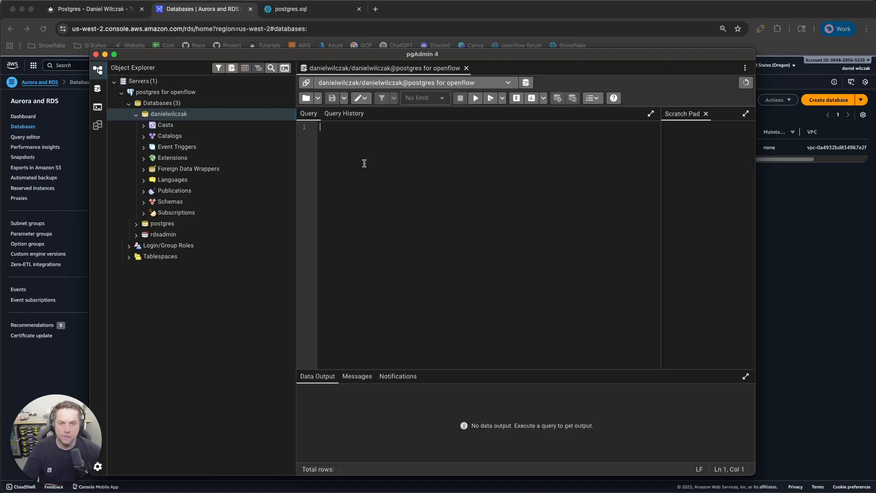
# - Paste the tutorial's schema and tables SQL into pgAdmin's Query Tool and execute it
pyautogui.click(805, 264)
pyautogui.click(86, 13)
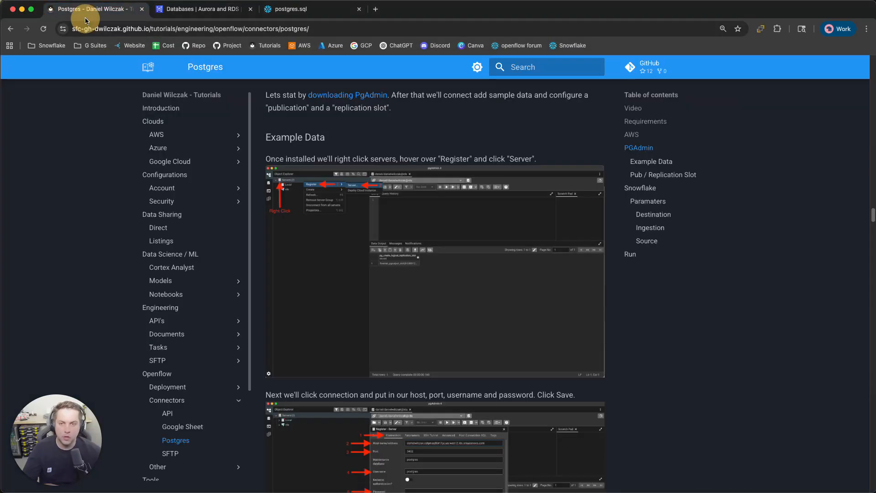
pyautogui.scroll(-15, 323, 233)
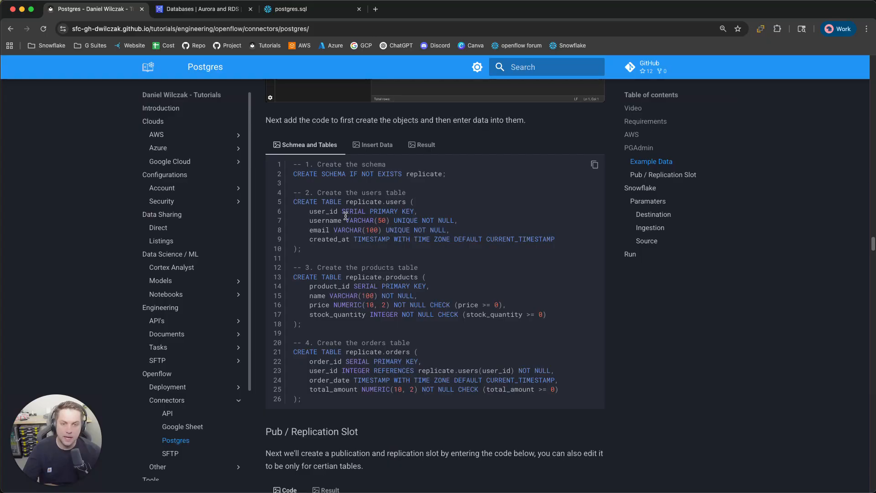
pyautogui.click(594, 165)
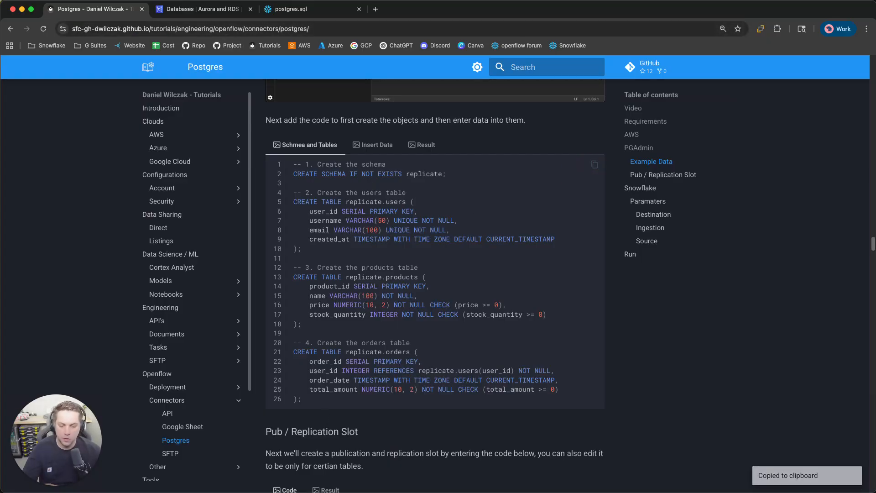
pyautogui.press('super+Tab')
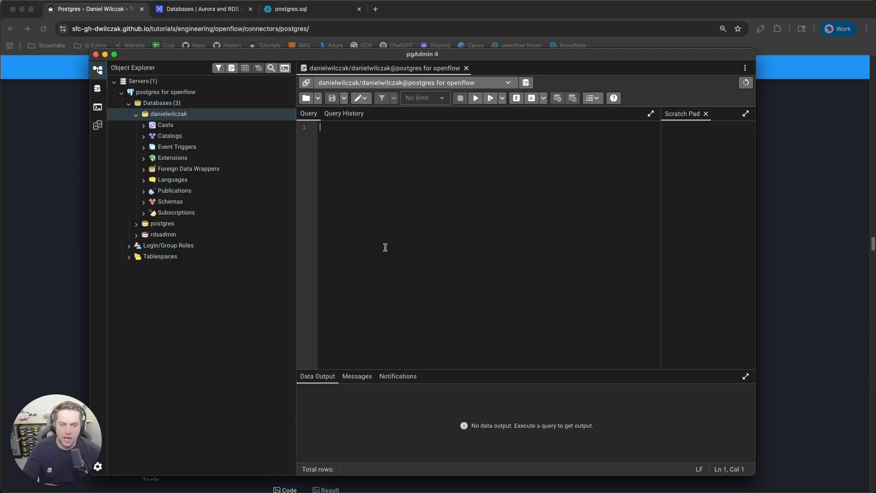
pyautogui.press('super+v')
pyautogui.moveTo(376, 354); pyautogui.dragTo(322, 127)
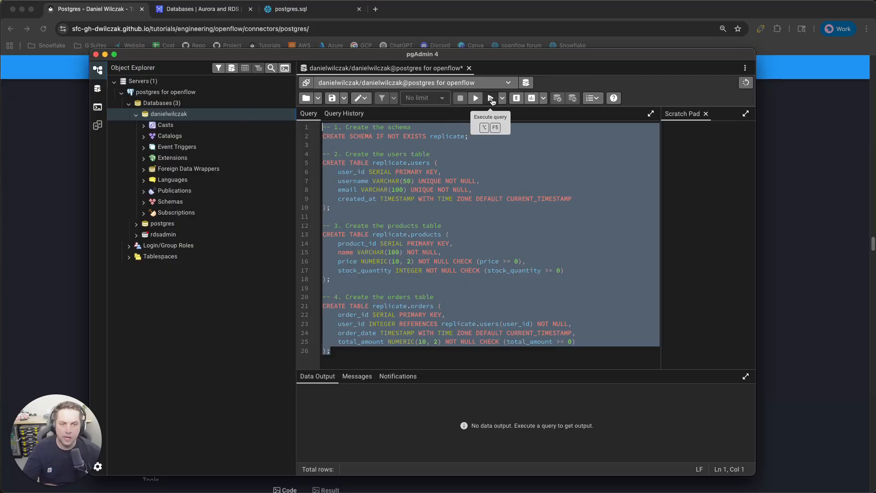
pyautogui.click(476, 99)
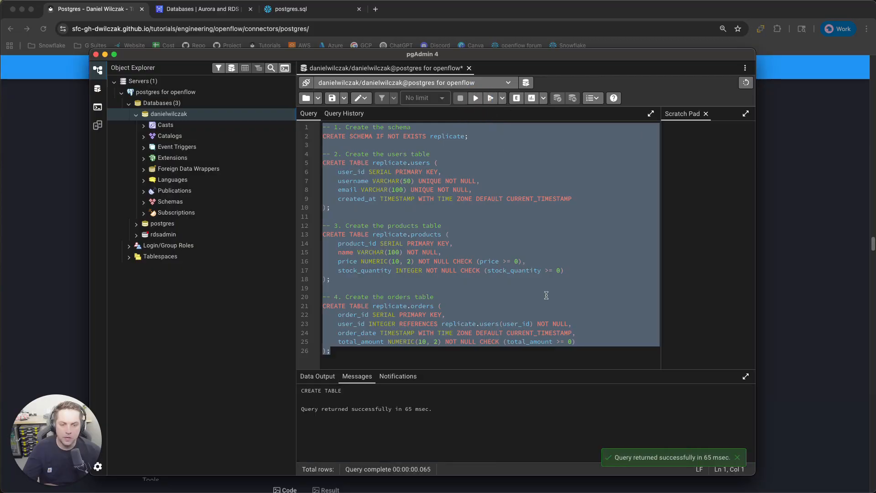
pyautogui.click(451, 279)
# - Expand Schemas > replicate > Tables to show the orders, products and users tables
pyautogui.click(144, 202)
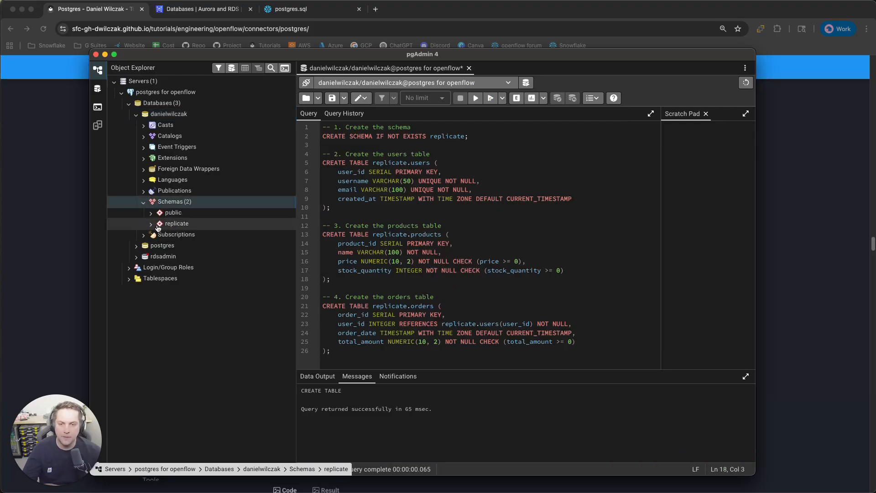
pyautogui.click(154, 227)
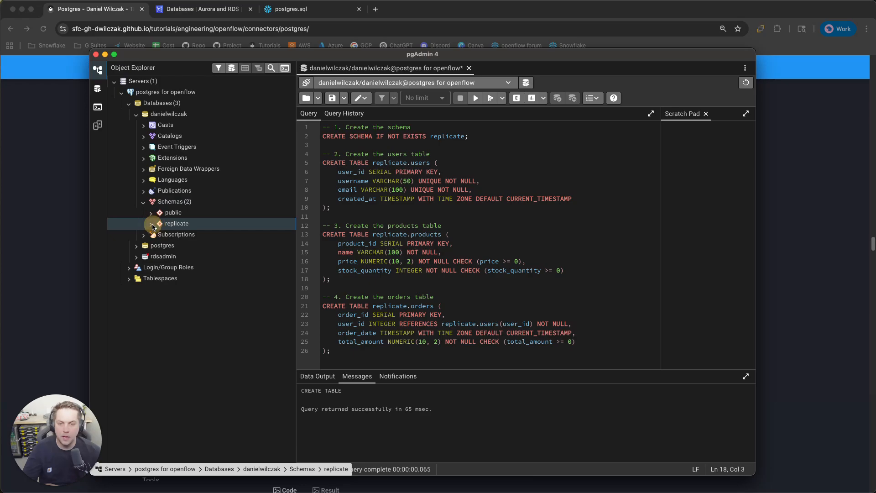
pyautogui.click(176, 378)
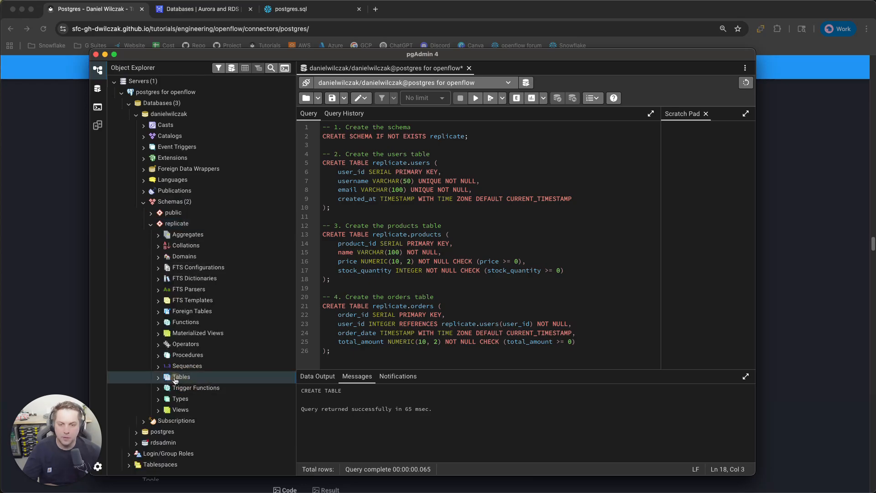
pyautogui.click(160, 379)
pyautogui.click(159, 378)
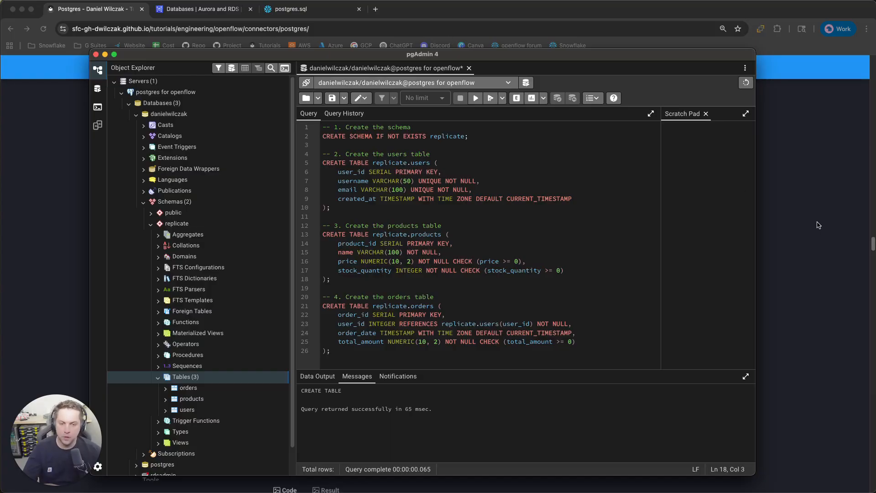
# - Replace the Query Tool script with the tutorial's Insert Data SQL and execute it
pyautogui.click(809, 221)
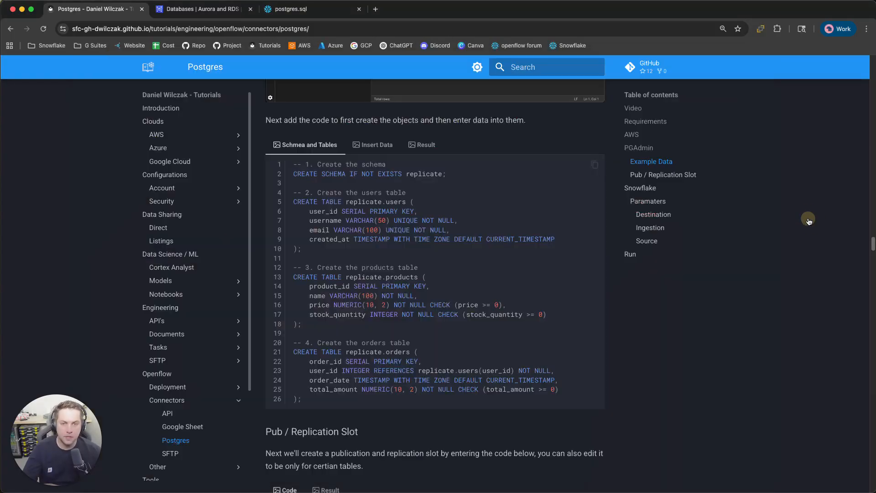
pyautogui.click(363, 146)
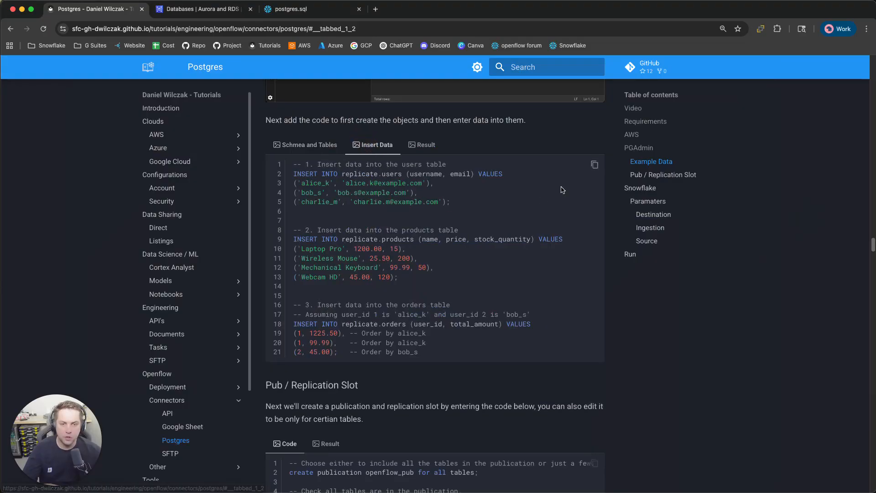
pyautogui.click(595, 164)
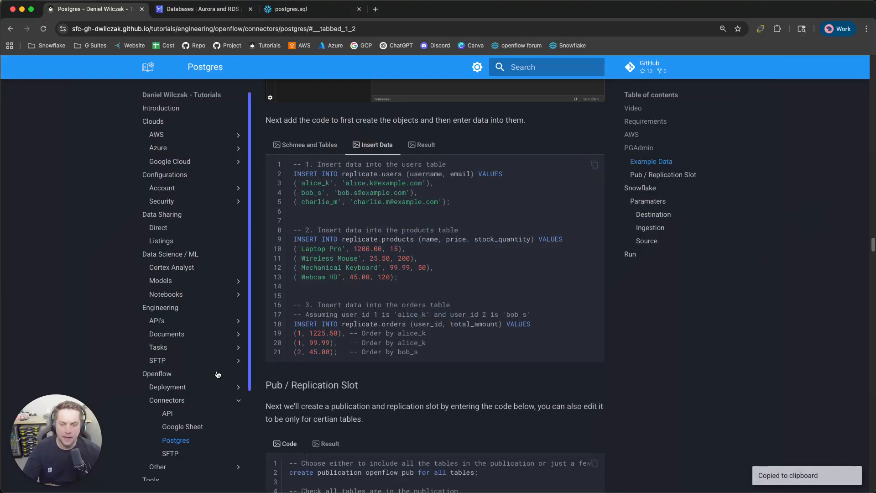
pyautogui.press('super+Tab')
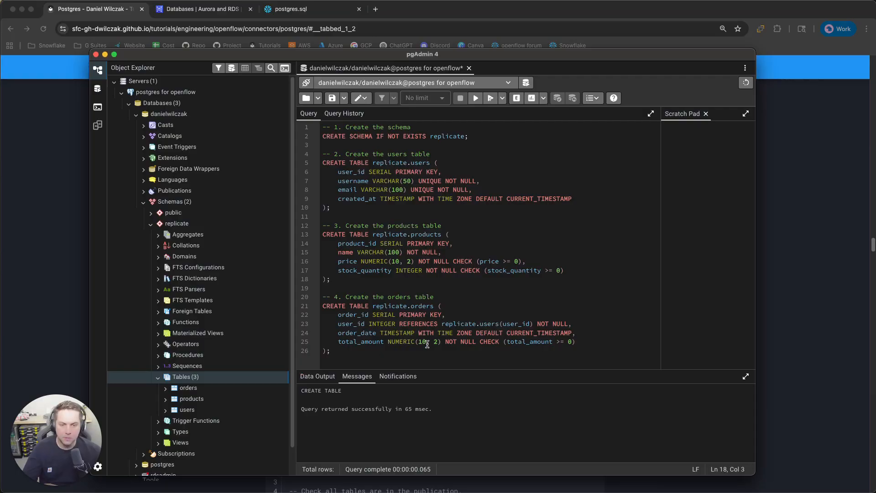
pyautogui.press('super+a')
pyautogui.press('super+v')
pyautogui.moveTo(470, 314); pyautogui.dragTo(457, 109)
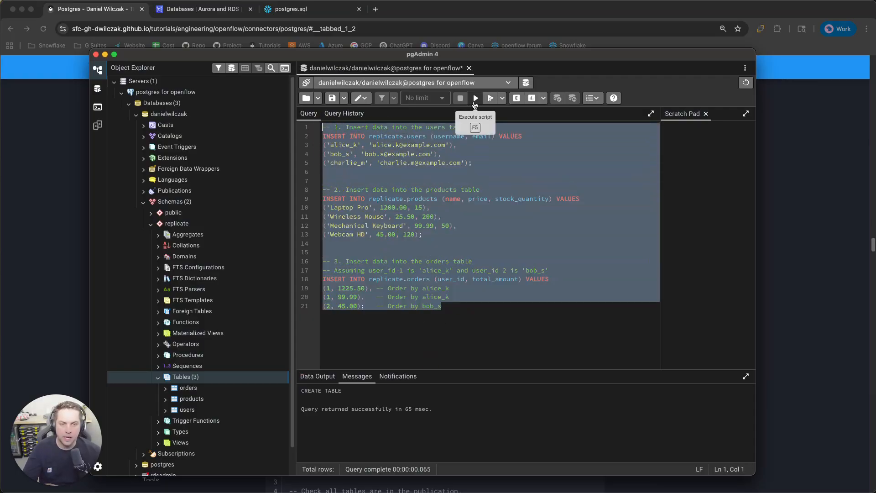
pyautogui.click(475, 98)
pyautogui.click(446, 314)
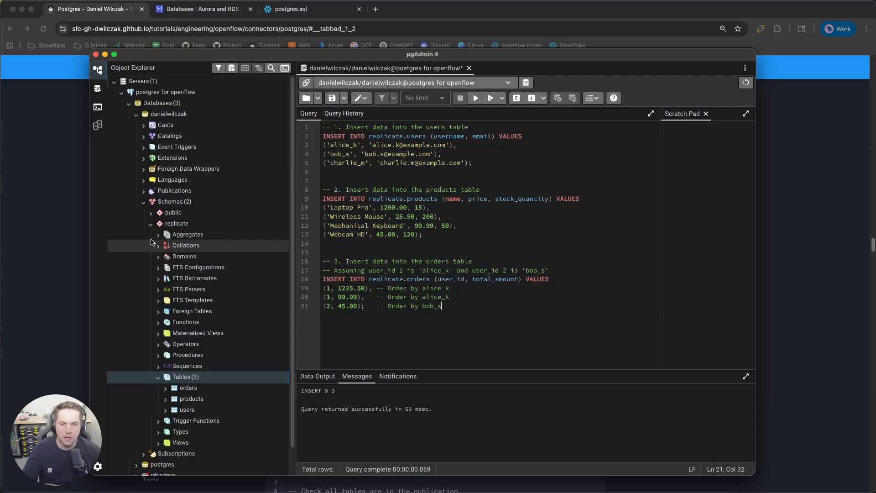
pyautogui.click(56, 239)
pyautogui.scroll(-3, 396, 319)
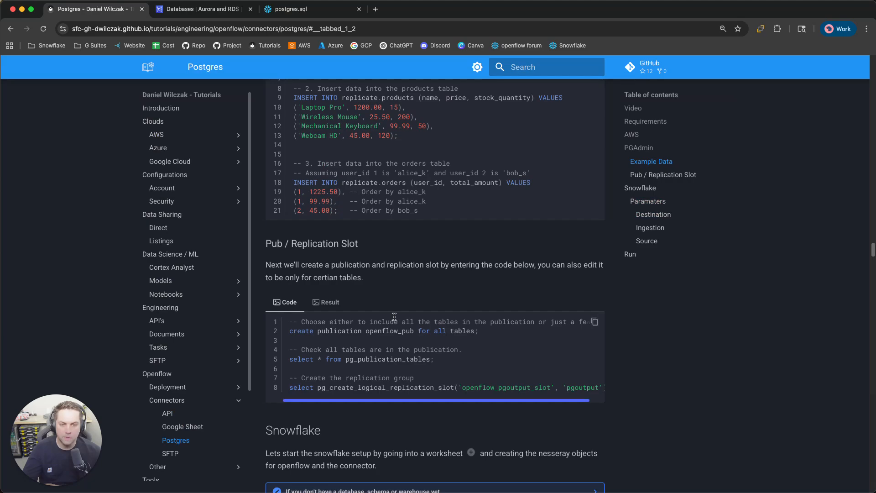
# - Copy the openflow_pub publication and openflow_pgoutput_slot SQL over the existing pgAdmin query
pyautogui.scroll(-1, 396, 320)
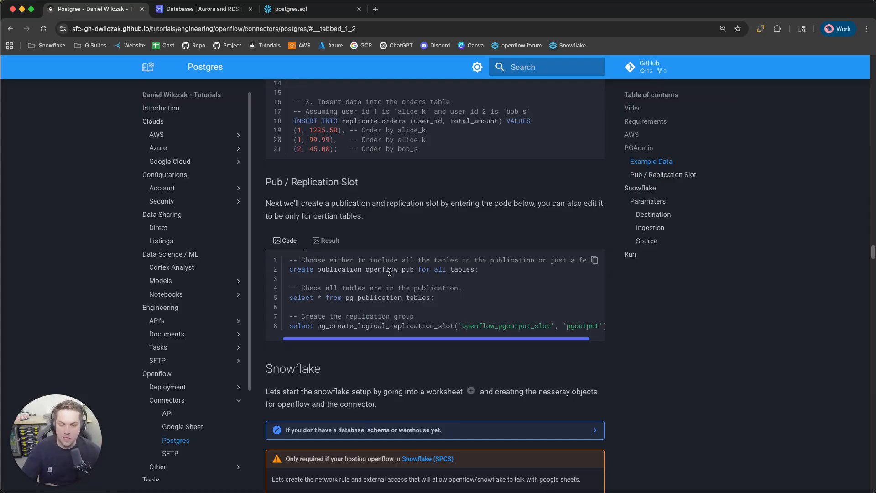
pyautogui.doubleClick(332, 270)
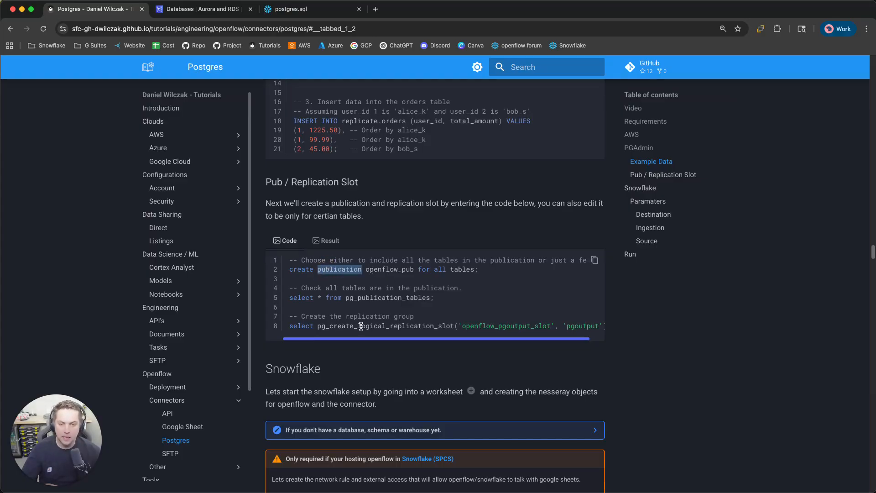
pyautogui.doubleClick(405, 325)
pyautogui.click(454, 319)
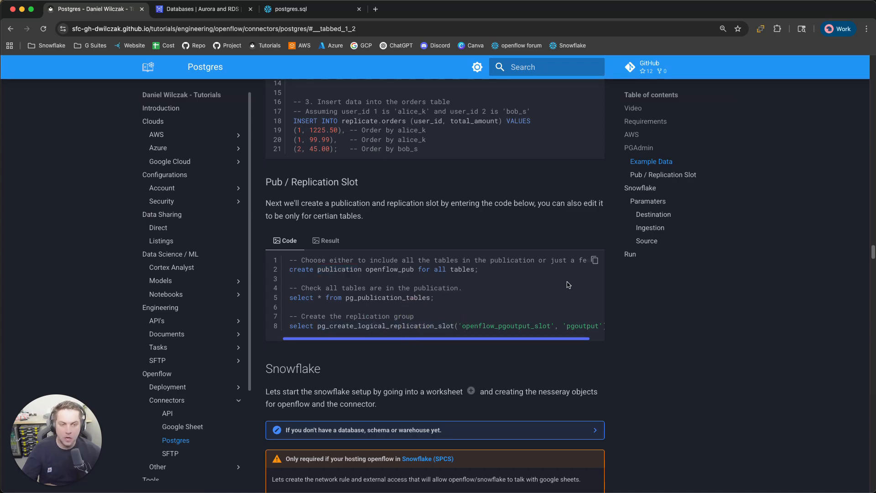
pyautogui.click(595, 260)
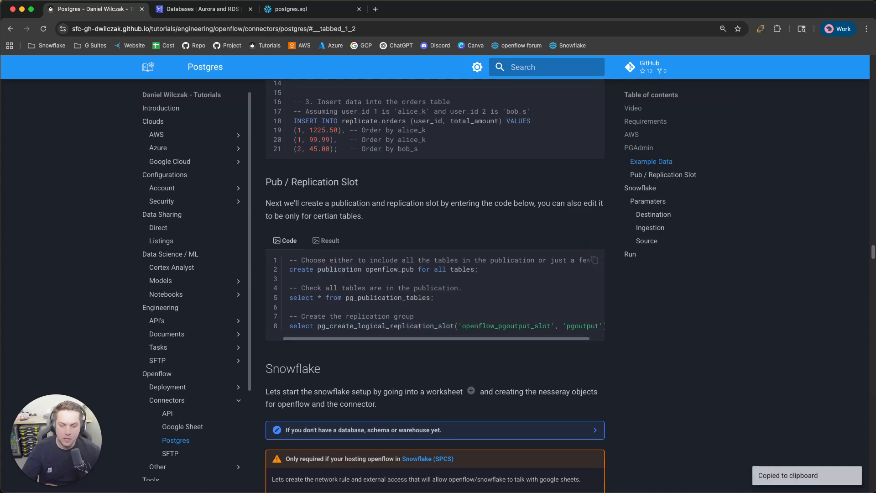
pyautogui.press('super+Tab')
pyautogui.press('super+a')
pyautogui.press('super+v')
# - Run the publication and replication-slot script, which fails requiring wal_level >= logical
pyautogui.click(510, 139)
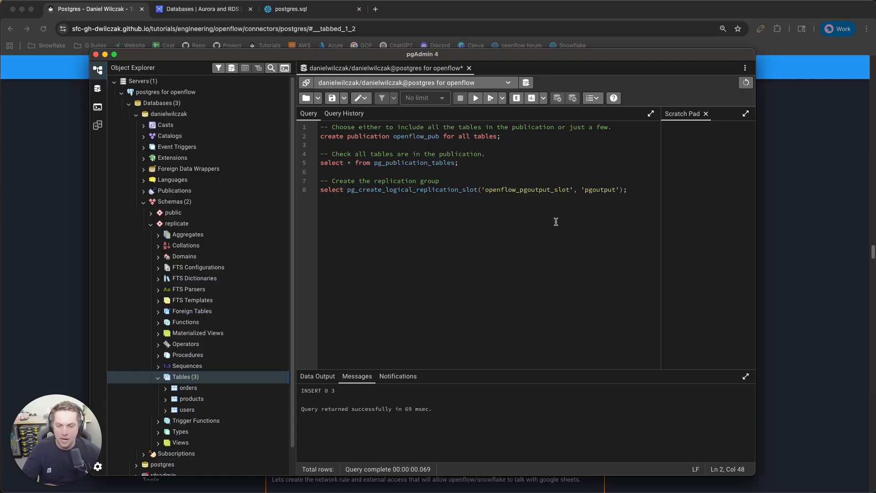
pyautogui.moveTo(469, 164); pyautogui.dragTo(319, 163)
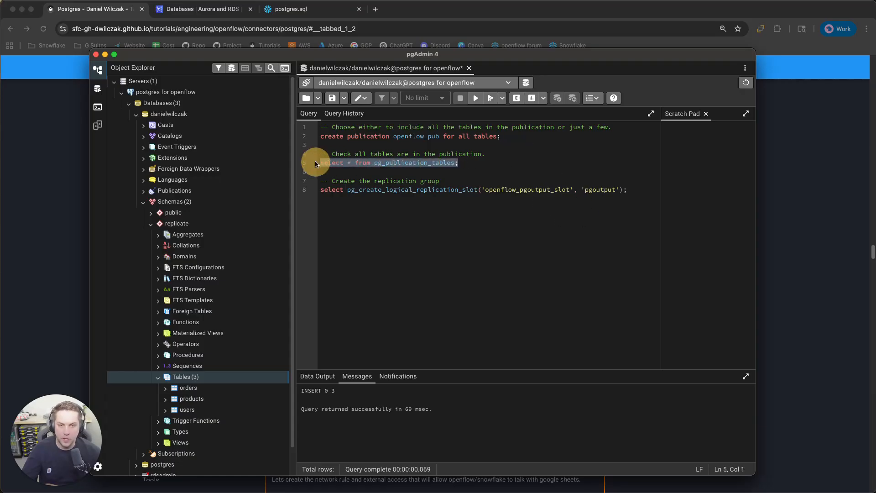
pyautogui.click(492, 163)
pyautogui.click(511, 136)
pyautogui.moveTo(523, 136); pyautogui.dragTo(320, 136)
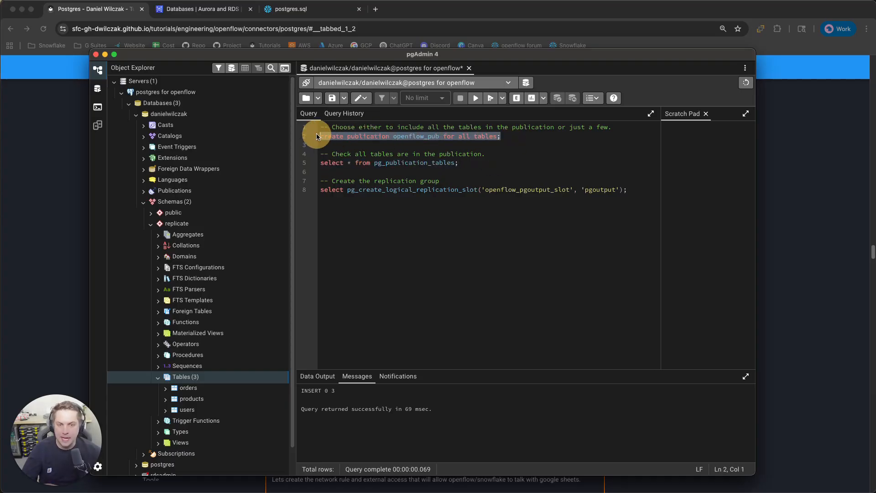
pyautogui.click(526, 136)
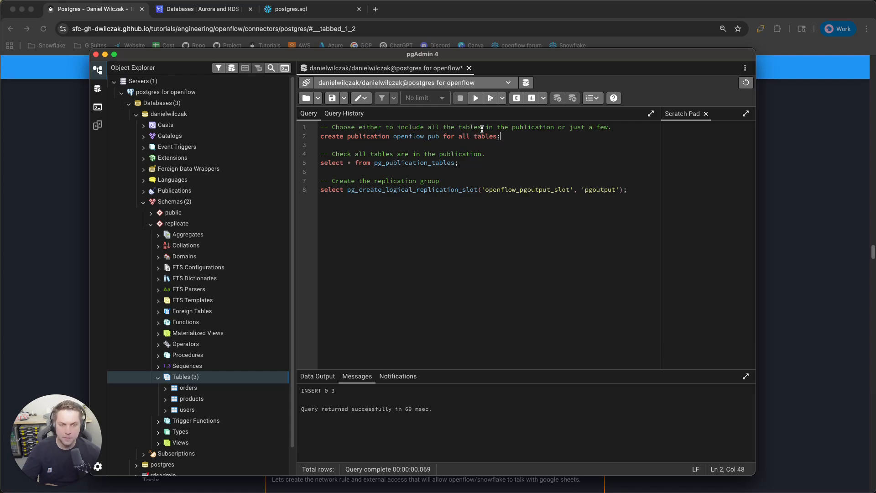
pyautogui.click(490, 99)
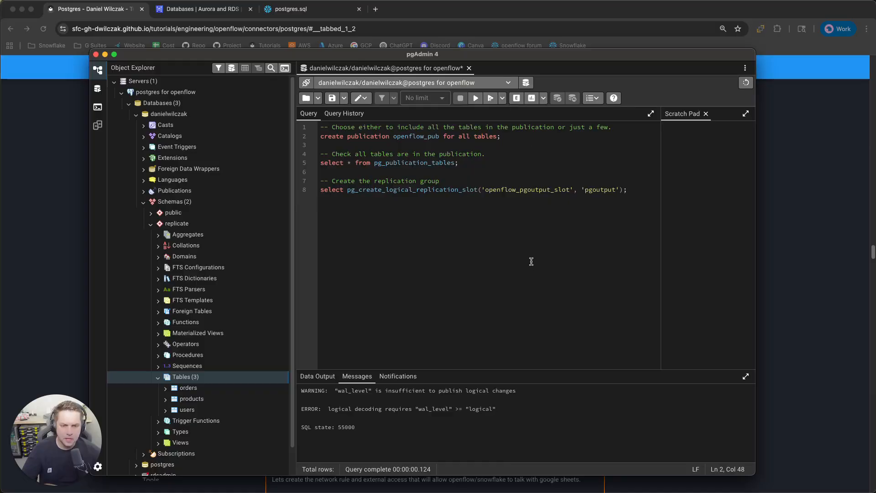
pyautogui.moveTo(339, 391); pyautogui.dragTo(524, 392)
pyautogui.click(524, 392)
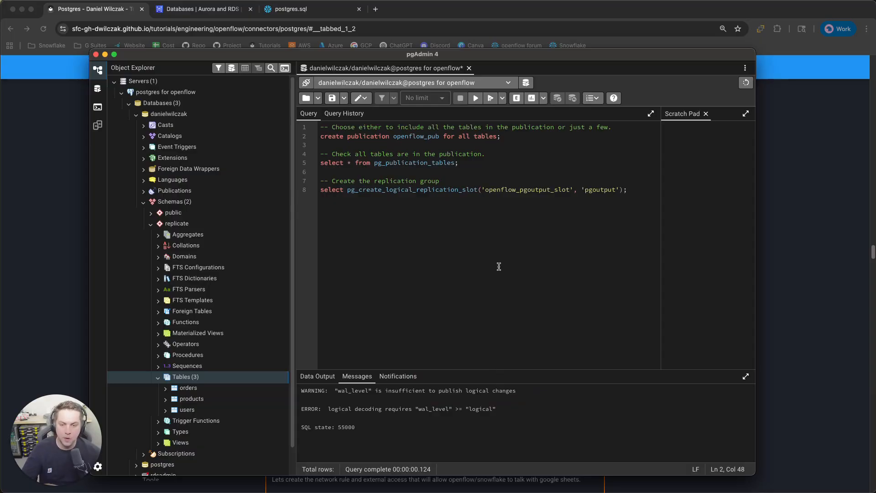
pyautogui.click(60, 235)
# - Open the openflowv2 DB parameter group for editing in Aurora and RDS
pyautogui.click(204, 10)
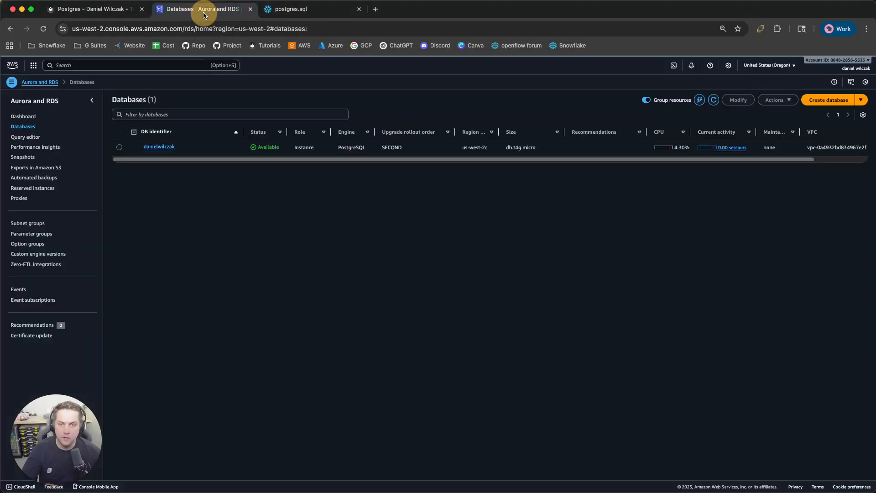
pyautogui.click(199, 183)
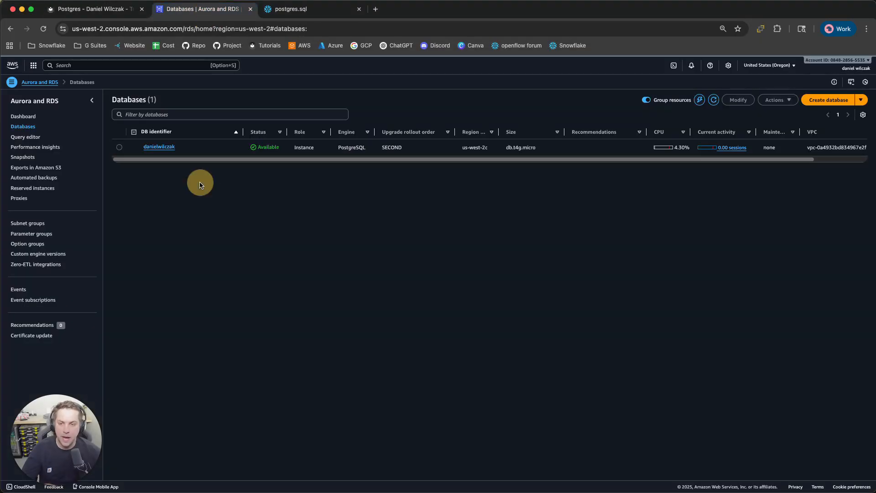
pyautogui.click(36, 233)
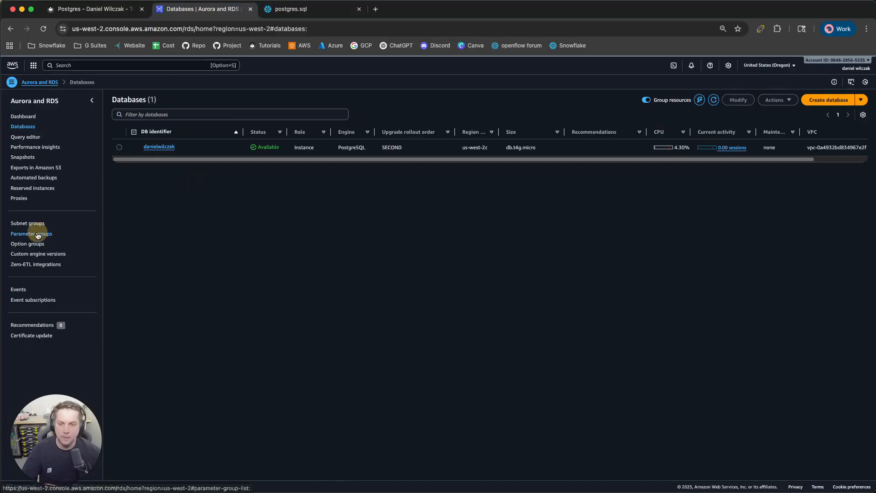
pyautogui.click(169, 204)
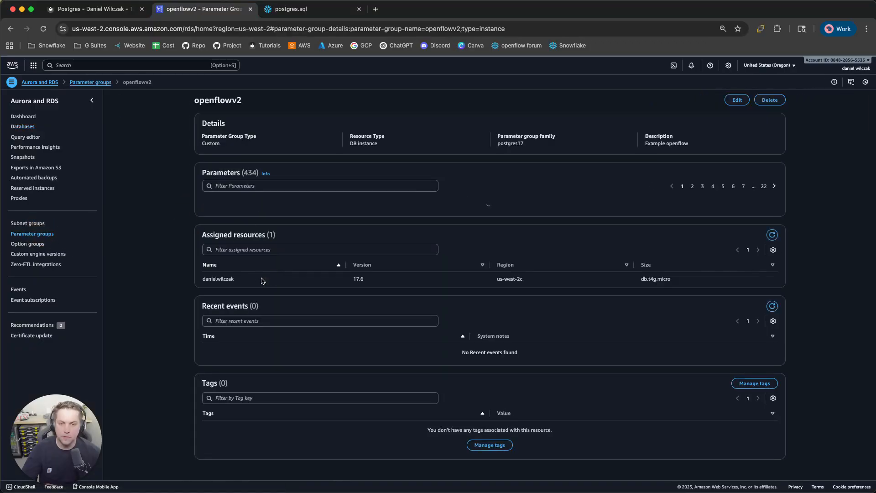
pyautogui.click(732, 101)
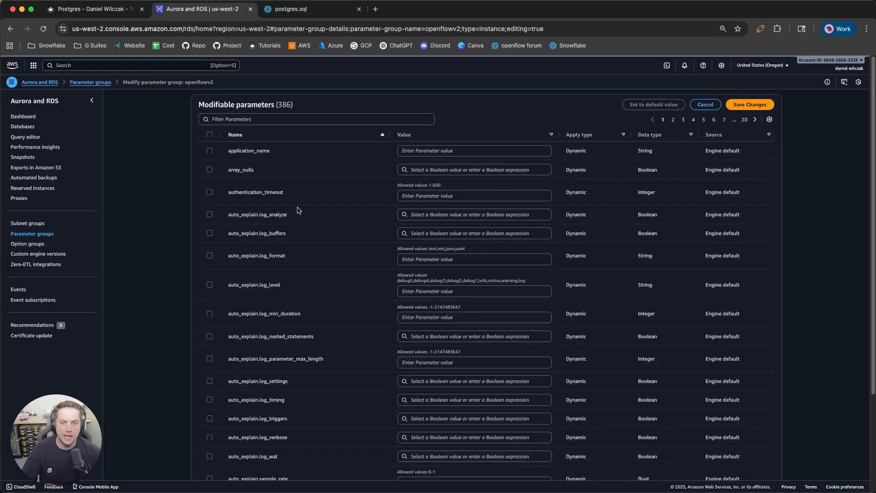
# - Filter the openflowv2 parameters by rds.logical_replication, copied from the tutorial
pyautogui.click(91, 9)
pyautogui.scroll(10, 368, 268)
pyautogui.scroll(15, 367, 268)
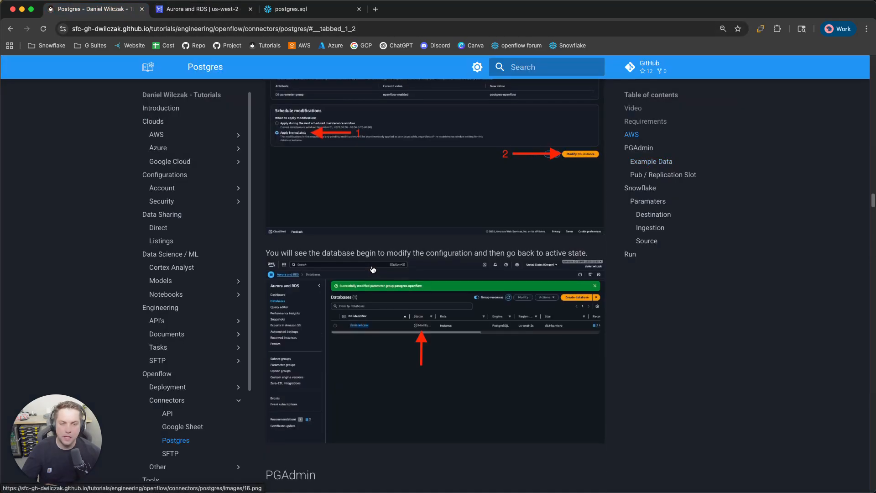
pyautogui.scroll(15, 375, 270)
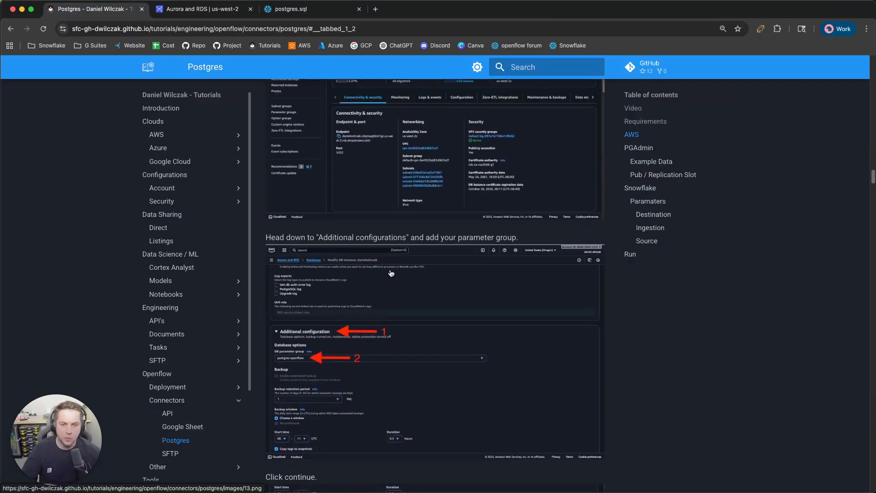
pyautogui.scroll(6, 391, 274)
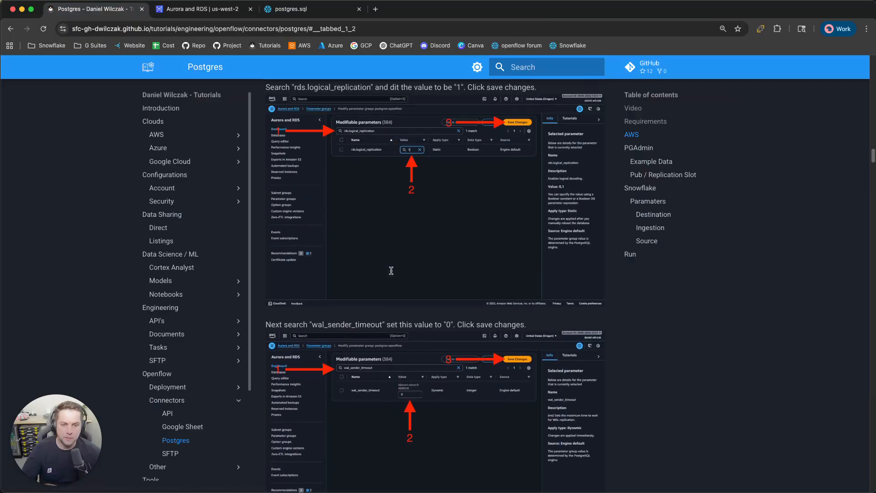
pyautogui.moveTo(294, 145); pyautogui.dragTo(371, 145)
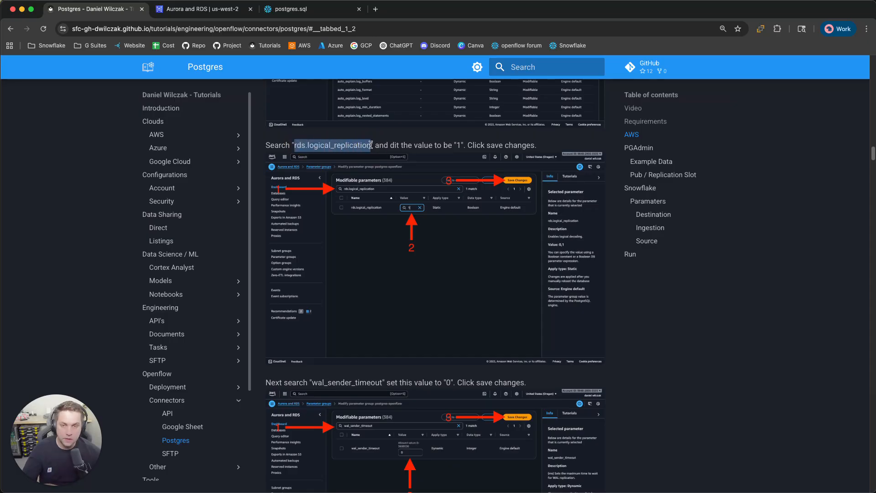
pyautogui.click(211, 9)
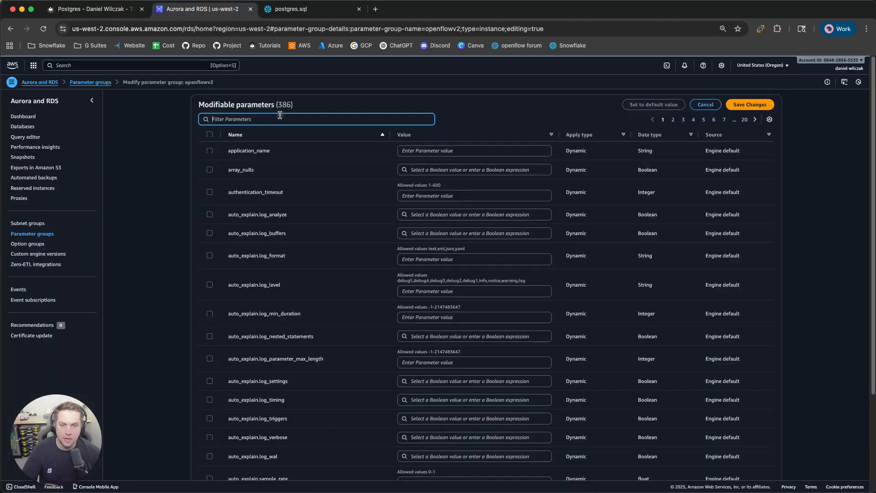
pyautogui.click(279, 118)
pyautogui.press('super+v')
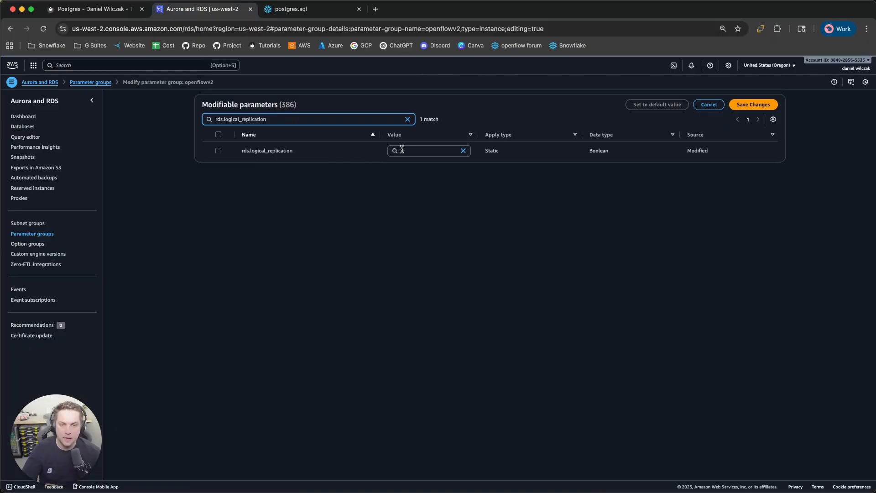
# - Reboot the PostgreSQL DB instance from its Actions menu
pyautogui.click(40, 83)
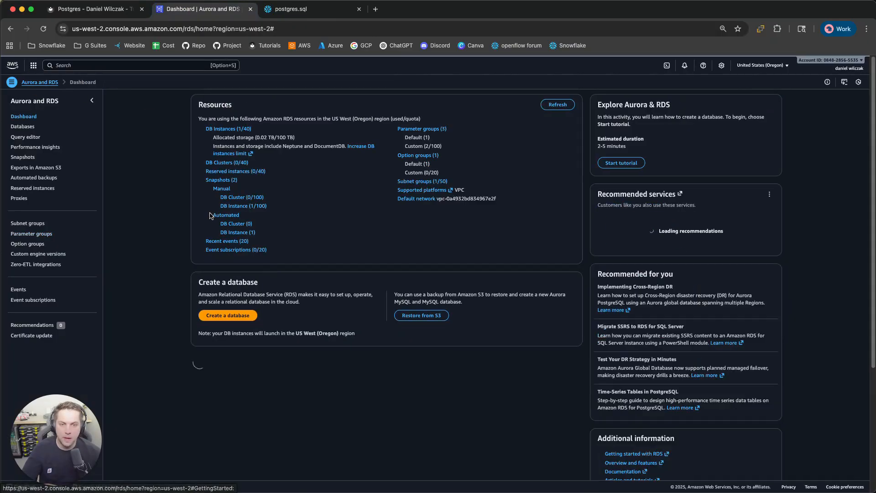
pyautogui.click(218, 129)
pyautogui.click(159, 148)
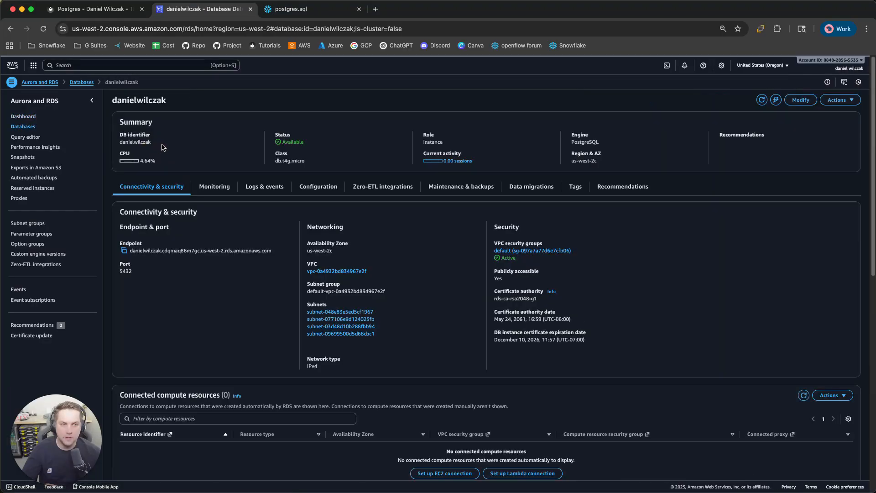
pyautogui.click(839, 99)
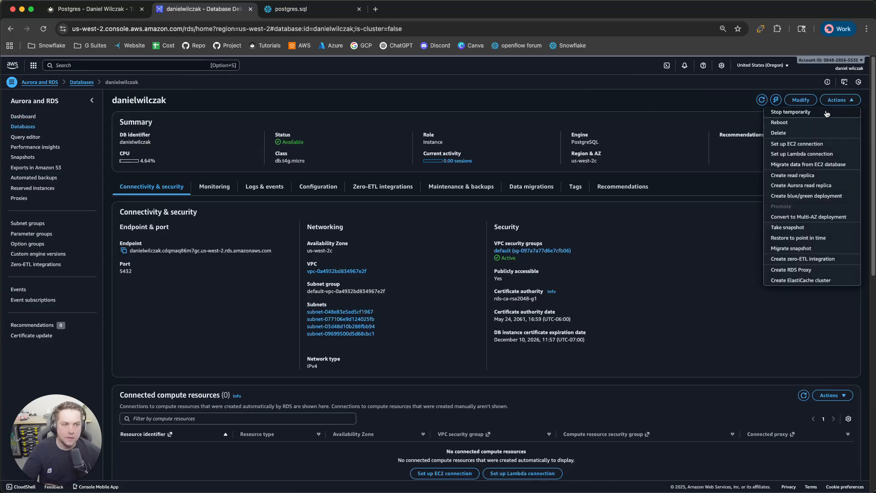
pyautogui.click(793, 123)
pyautogui.click(715, 168)
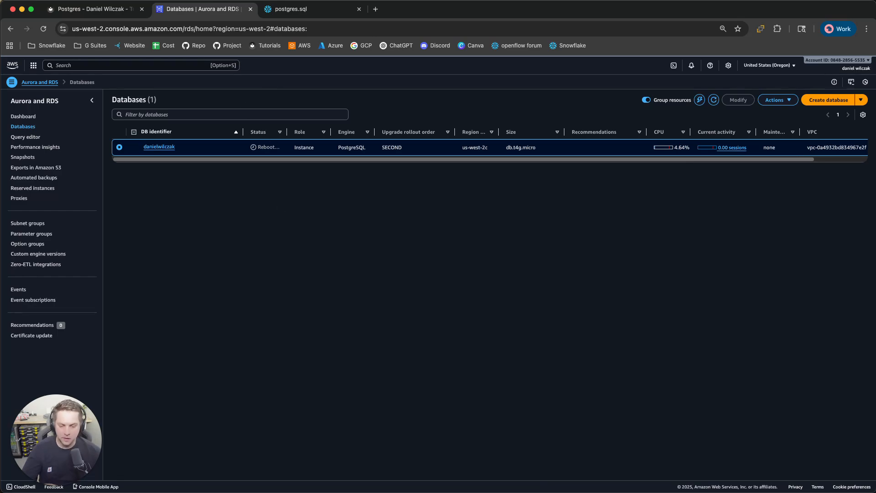
# - Review the wal_level warning in pgAdmin, then return to the RDS Databases list
pyautogui.press('super+Tab')
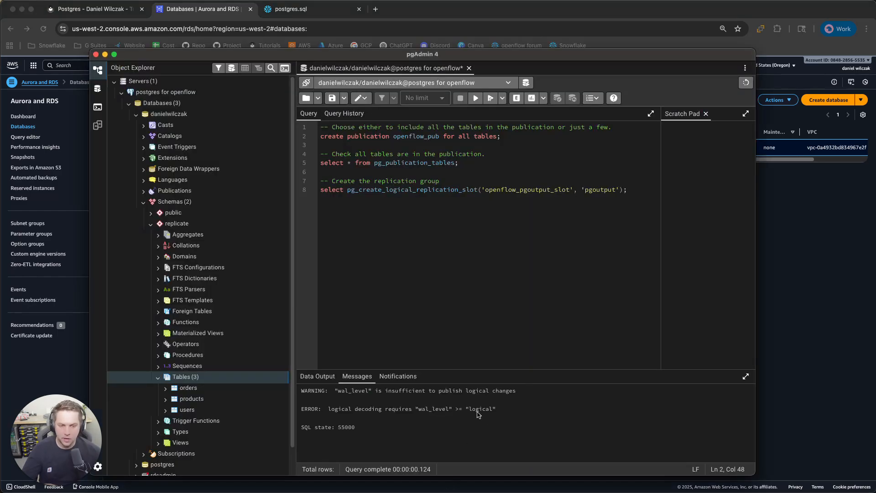
pyautogui.moveTo(336, 391); pyautogui.dragTo(534, 399)
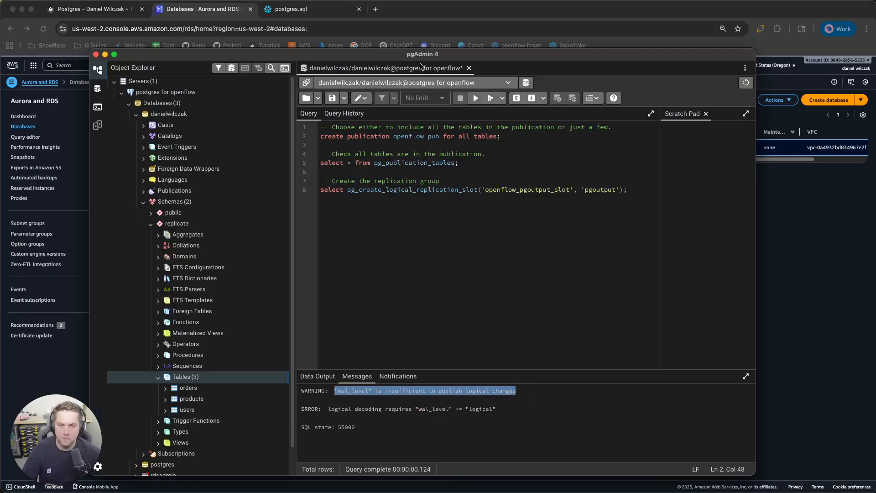
pyautogui.click(529, 4)
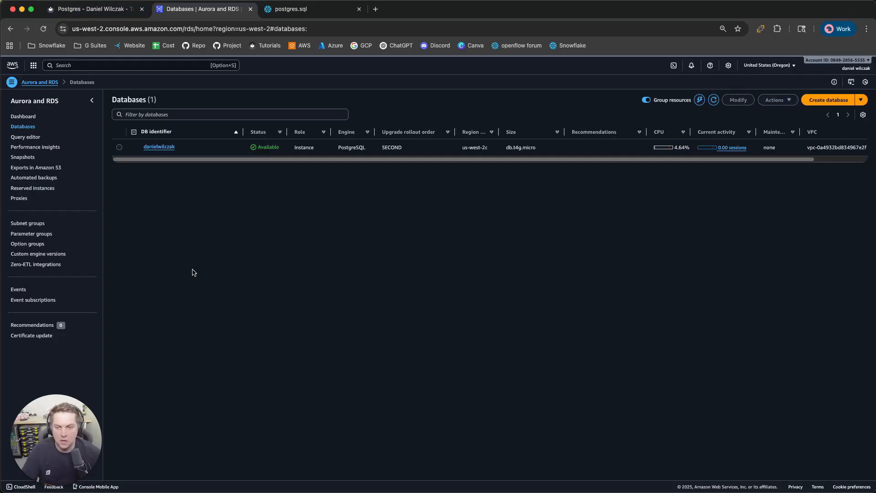
# - Run only the CREATE PUBLICATION openflow_pub statement, reconnecting to the database when prompted
pyautogui.press('super+Tab')
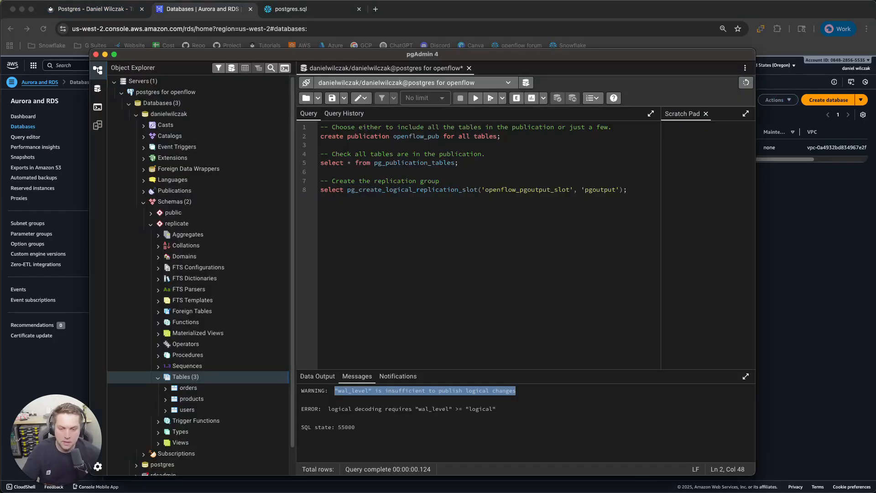
pyautogui.click(514, 137)
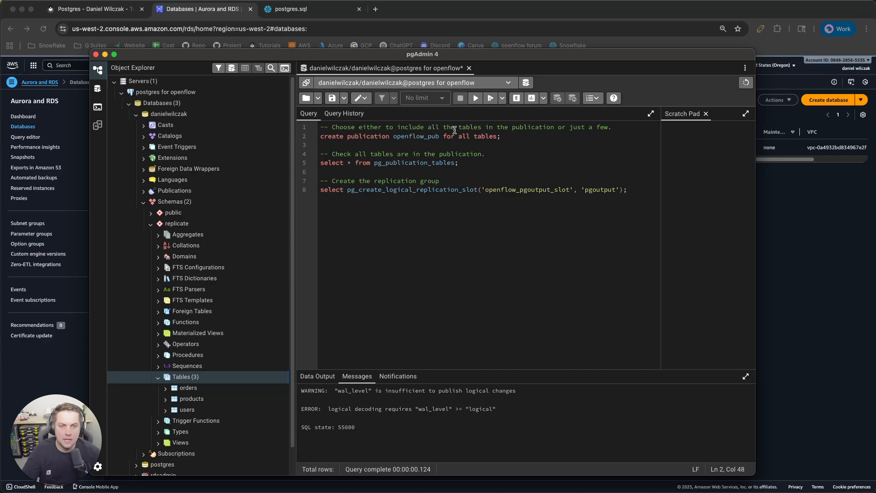
pyautogui.moveTo(501, 136); pyautogui.dragTo(320, 136)
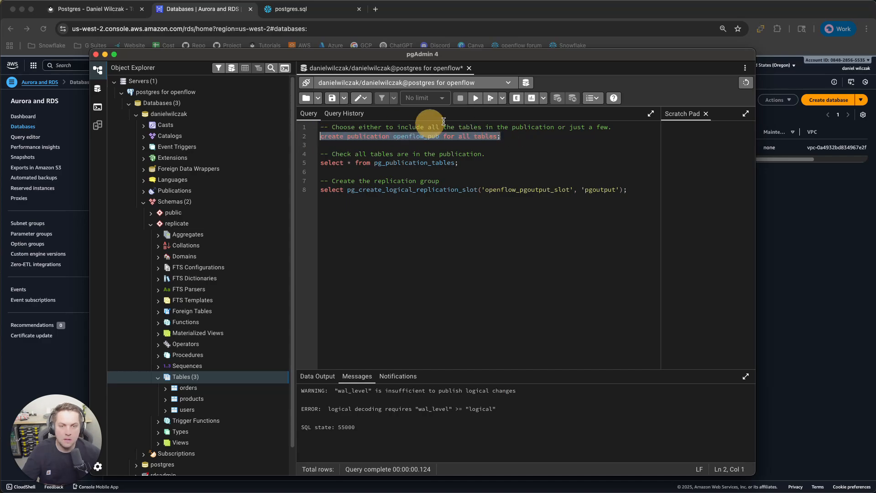
pyautogui.click(476, 100)
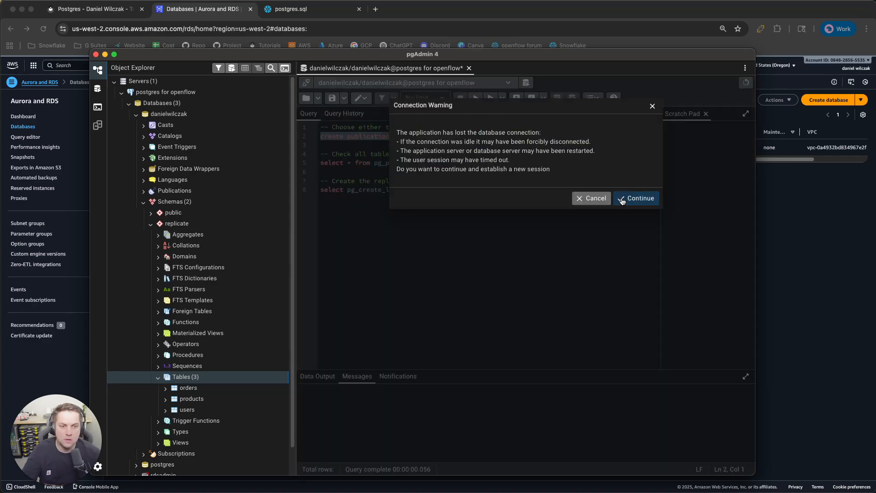
pyautogui.click(641, 199)
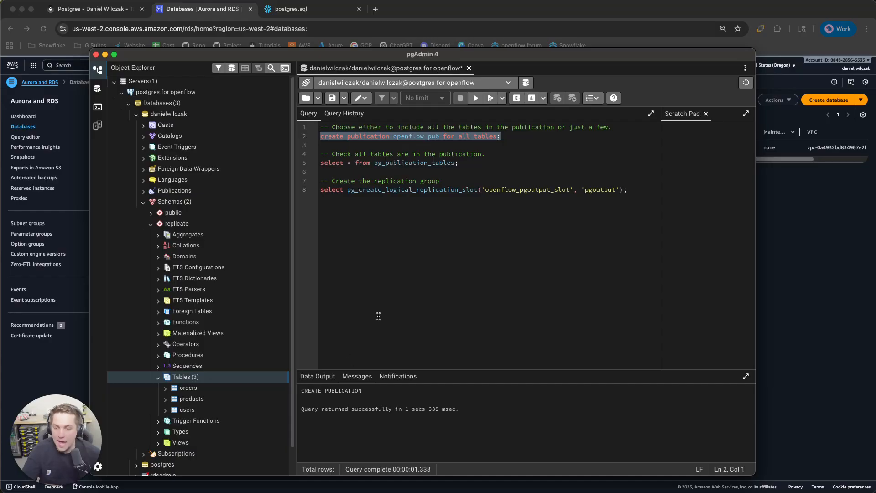
# - Run the pg_publication_tables query to confirm products, users and orders are published
pyautogui.click(461, 165)
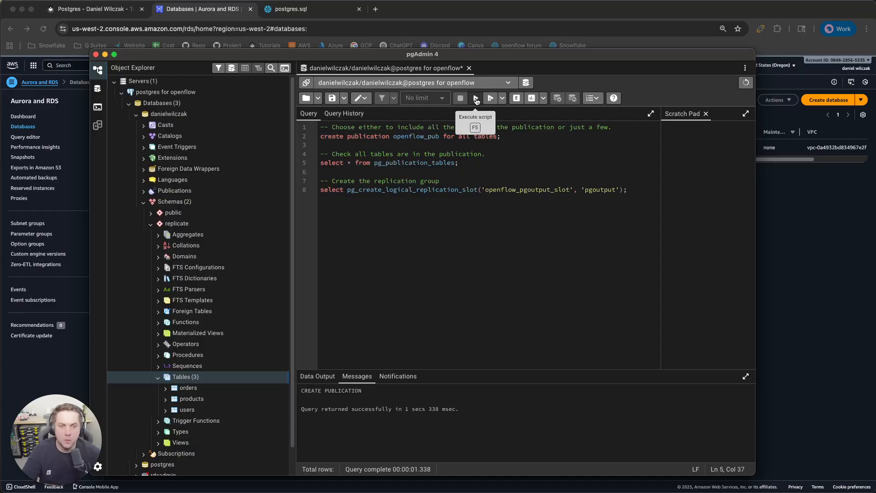
pyautogui.click(476, 100)
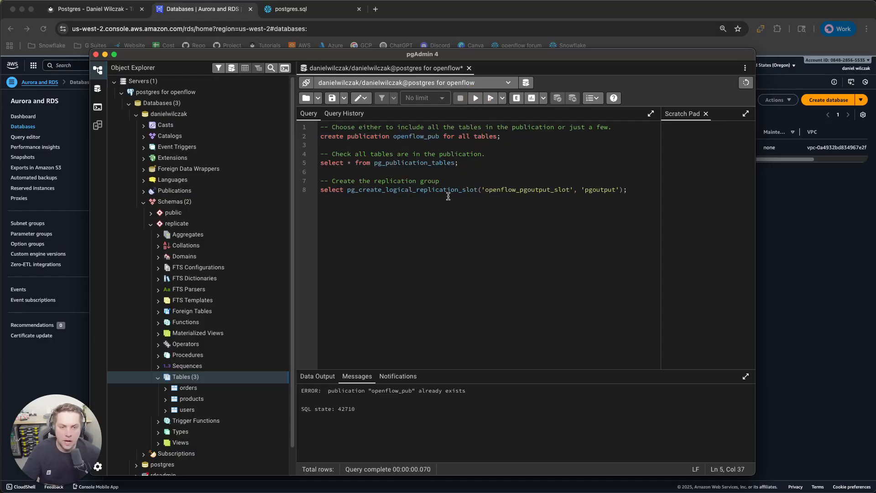
pyautogui.moveTo(458, 164); pyautogui.dragTo(323, 160)
pyautogui.click(472, 169)
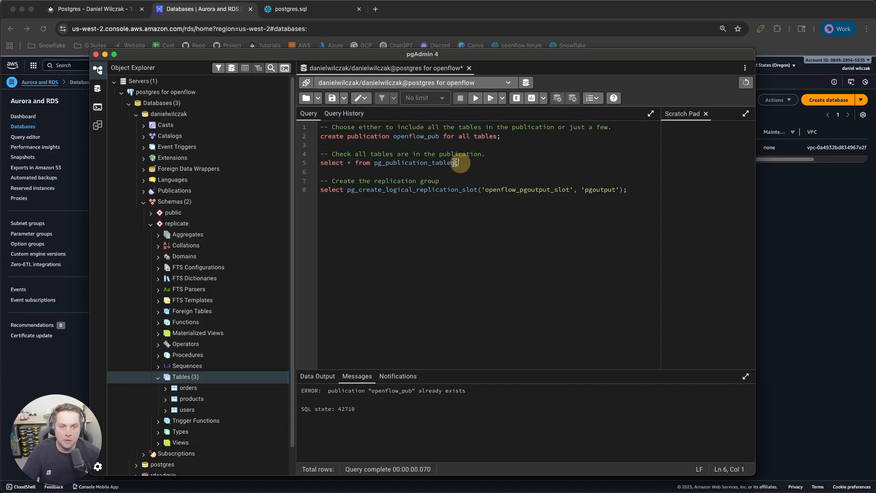
pyautogui.moveTo(460, 163); pyautogui.dragTo(297, 165)
pyautogui.click(475, 99)
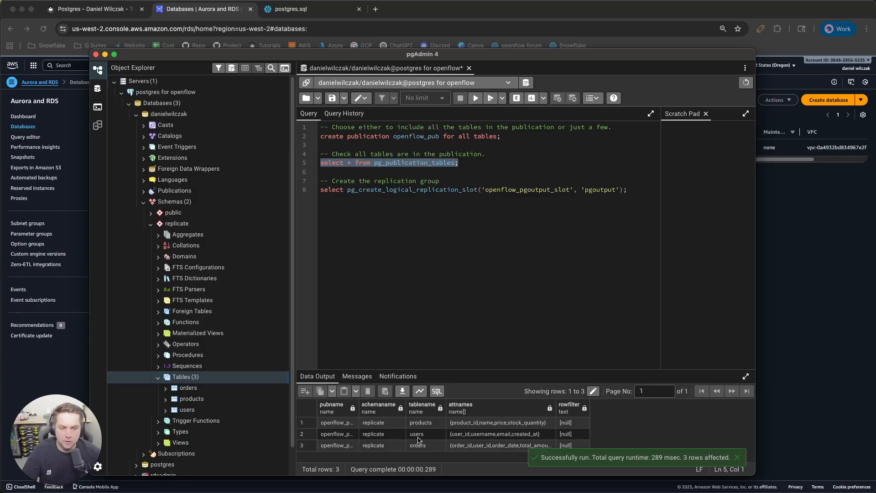
# - Create the openflow_pgoutput_slot replication slot and select the publication and slot names
pyautogui.moveTo(628, 189); pyautogui.dragTo(299, 190)
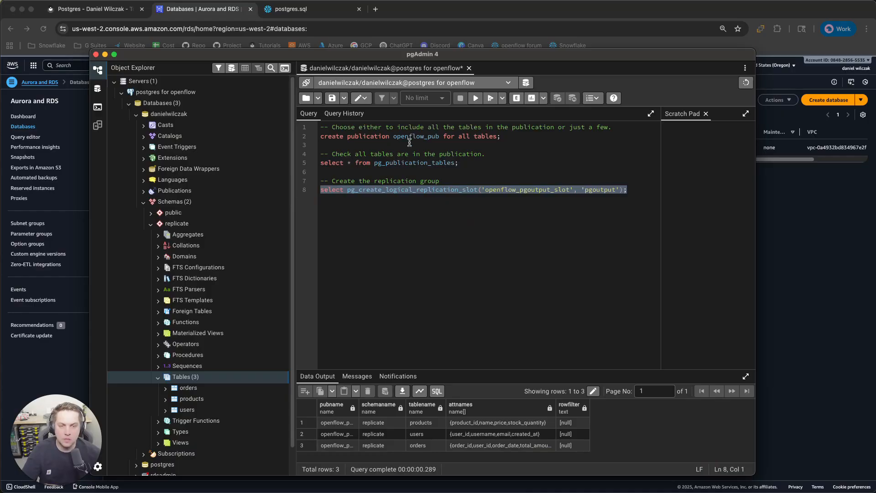
pyautogui.click(475, 98)
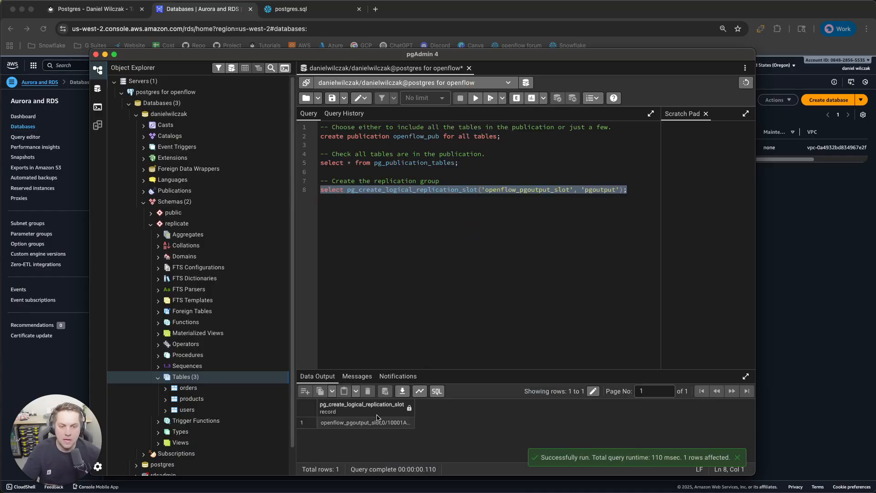
pyautogui.click(502, 226)
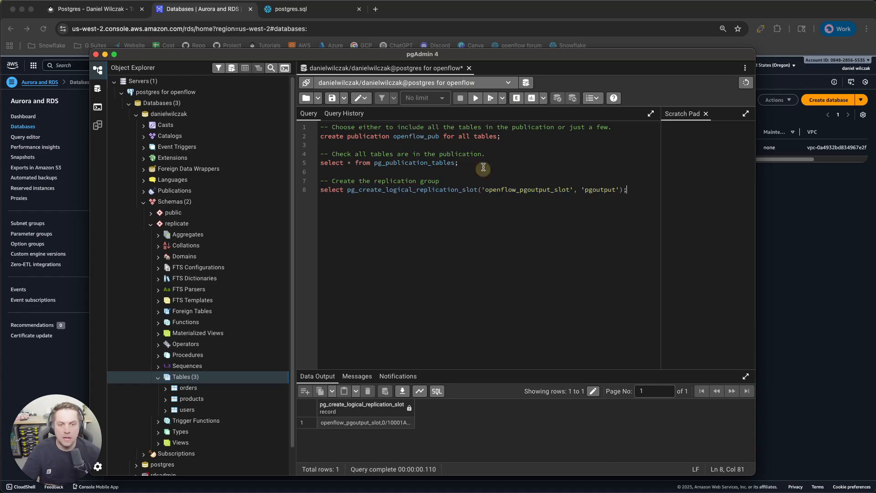
pyautogui.doubleClick(418, 137)
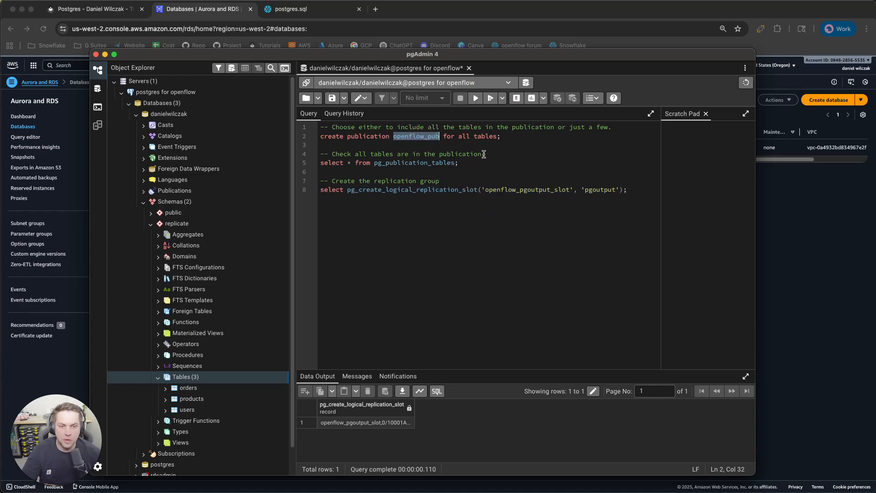
pyautogui.press('super+Tab')
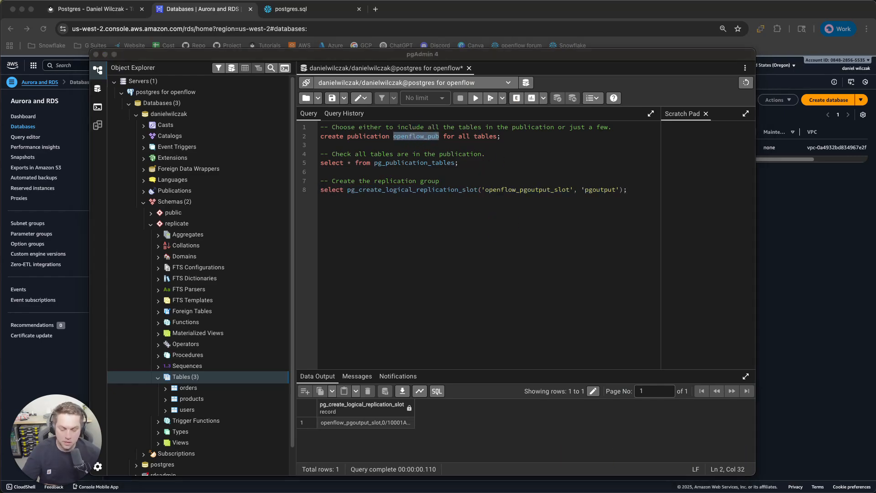
pyautogui.click(485, 199)
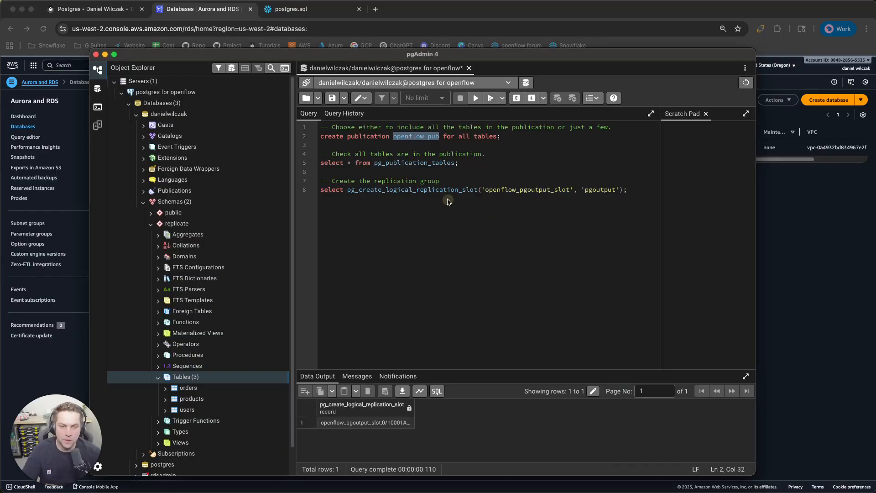
pyautogui.doubleClick(524, 190)
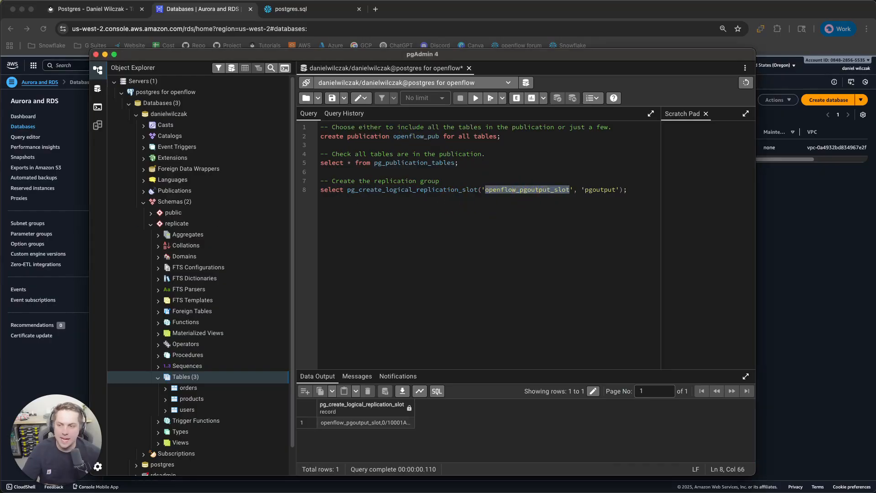
pyautogui.press('super+Tab')
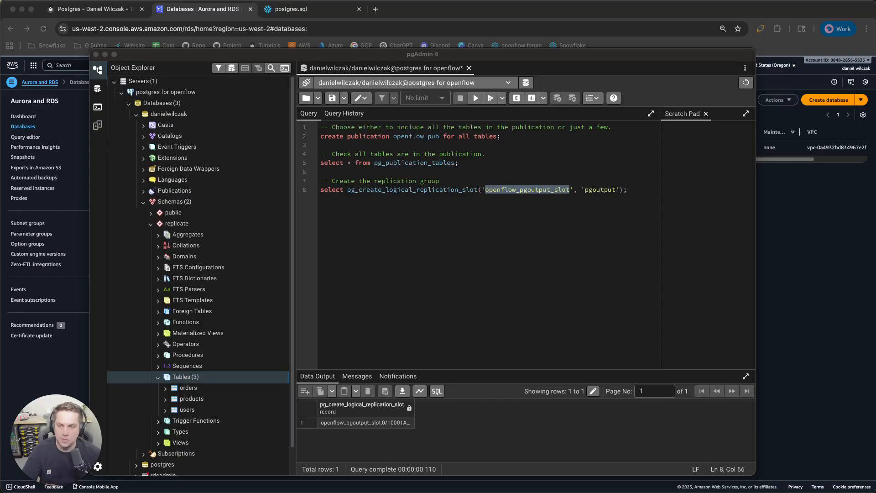
pyautogui.click(575, 210)
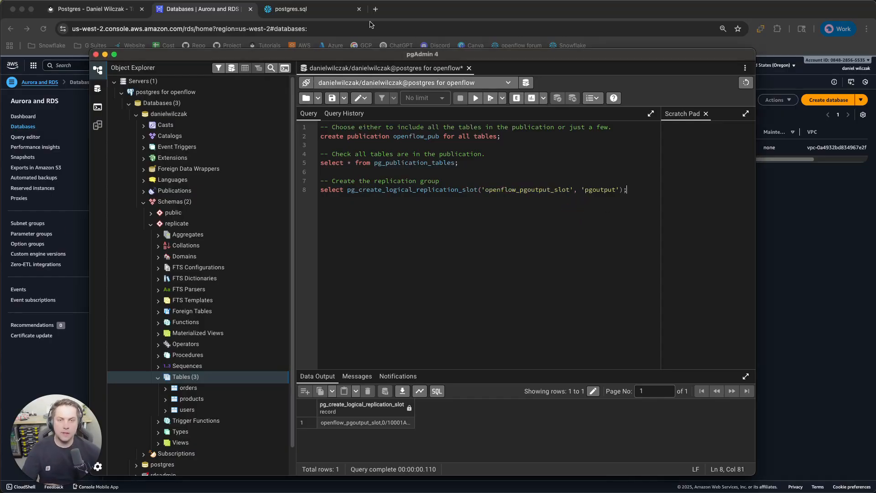
# - Copy the database, schema and warehouse setup SQL from the tutorial's Snowflake section
pyautogui.click(192, 9)
pyautogui.click(91, 9)
pyautogui.scroll(-15, 365, 267)
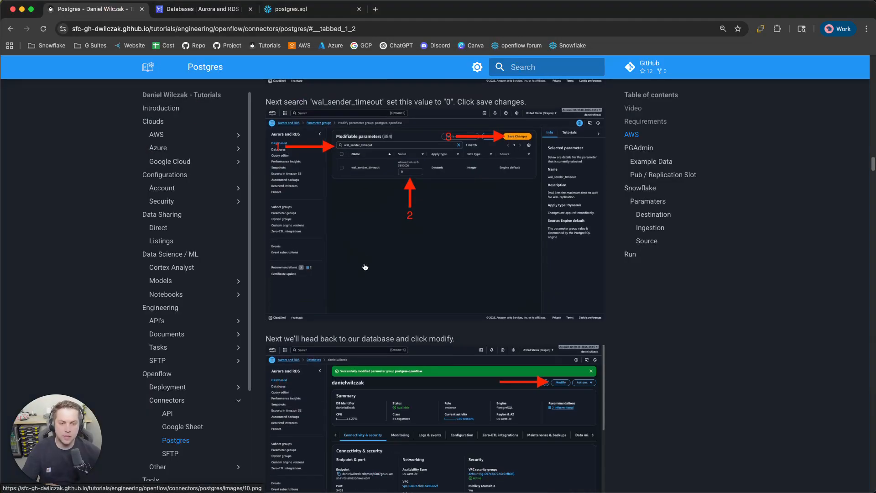
pyautogui.scroll(-20, 365, 267)
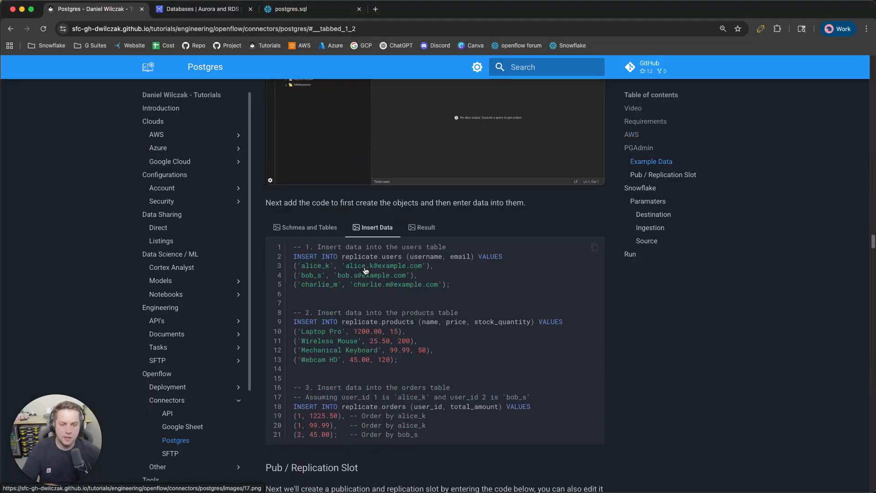
pyautogui.scroll(-5, 365, 269)
pyautogui.scroll(-3, 365, 269)
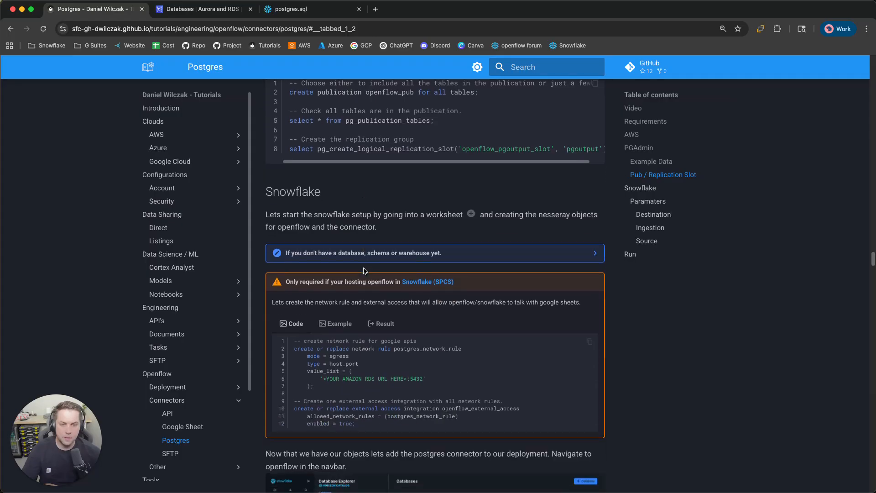
pyautogui.scroll(-2, 365, 271)
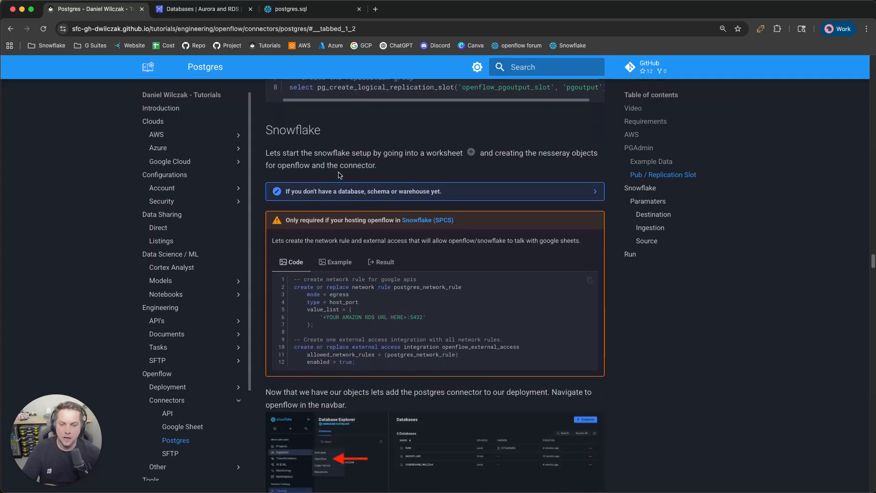
pyautogui.click(355, 193)
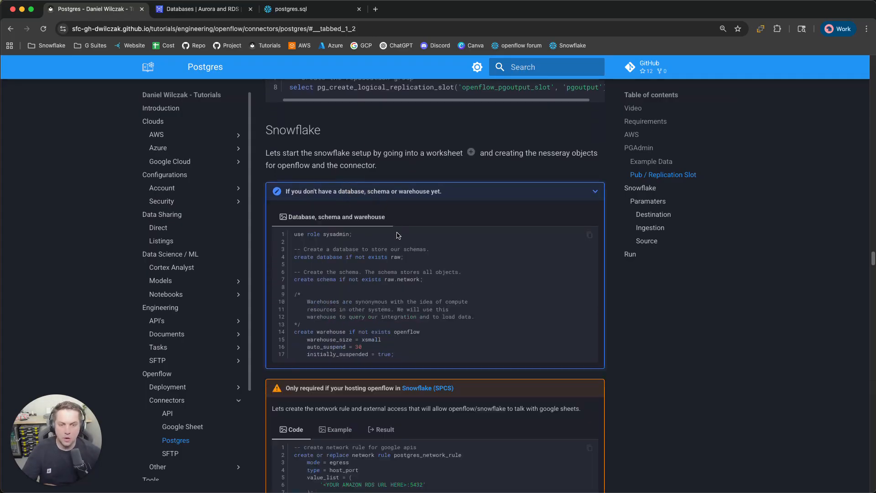
pyautogui.click(590, 234)
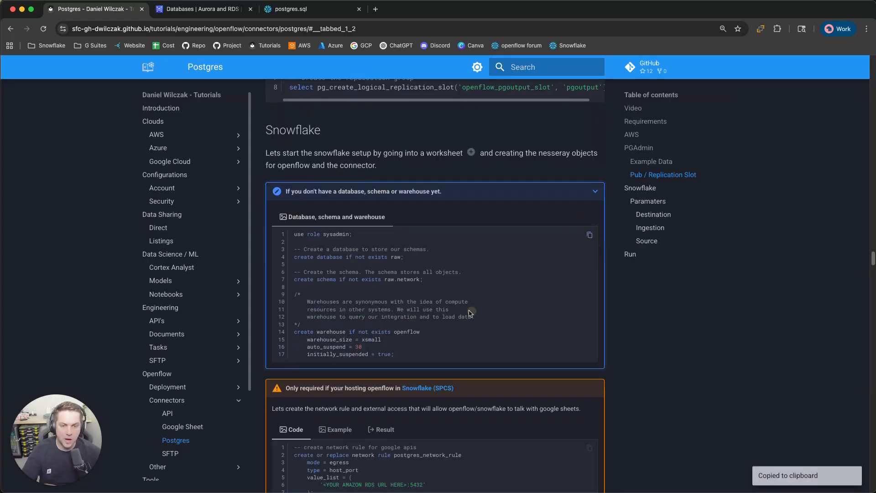
pyautogui.click(293, 9)
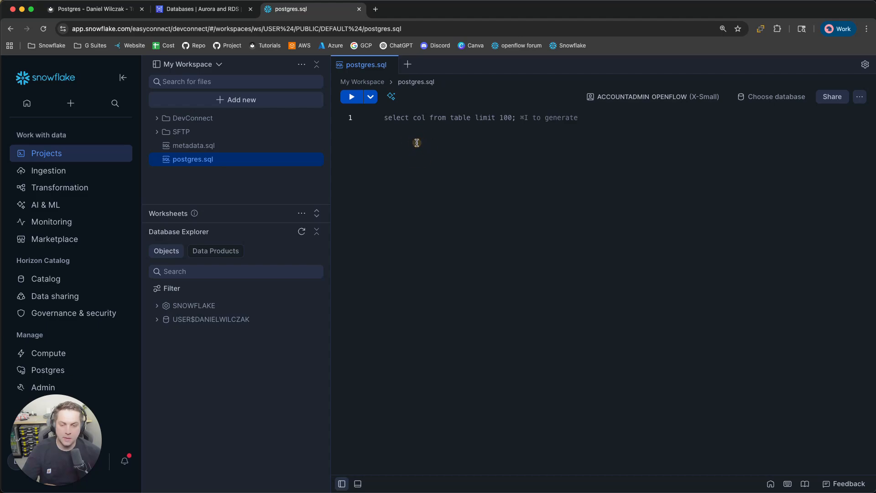
# - Paste the setup SQL, drop the use role sysadmin line, and run the remaining statements
pyautogui.press('super+v')
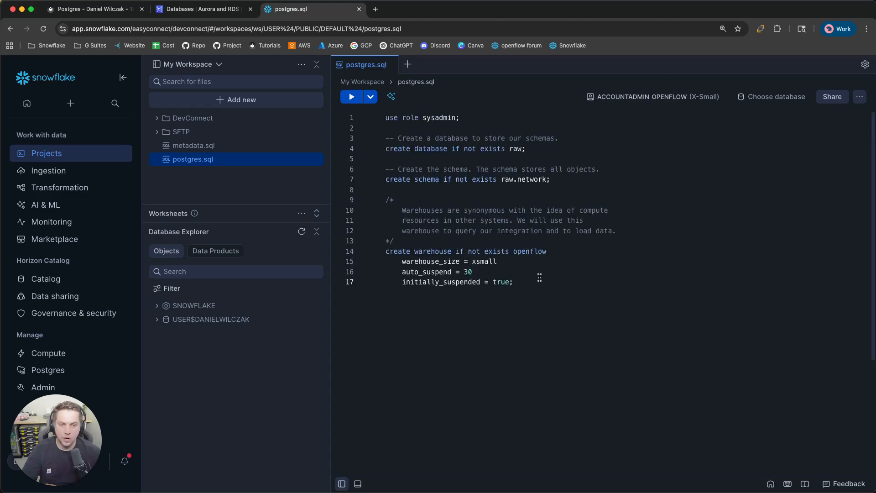
pyautogui.moveTo(557, 179); pyautogui.dragTo(420, 179)
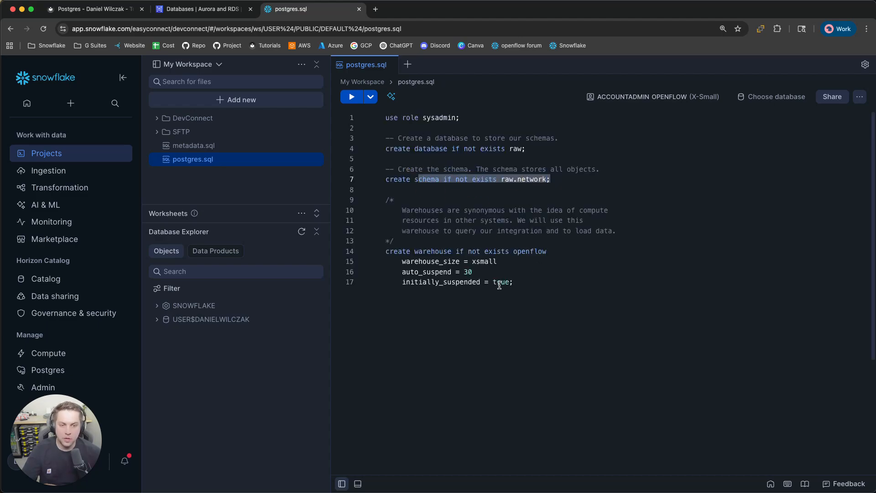
pyautogui.click(521, 283)
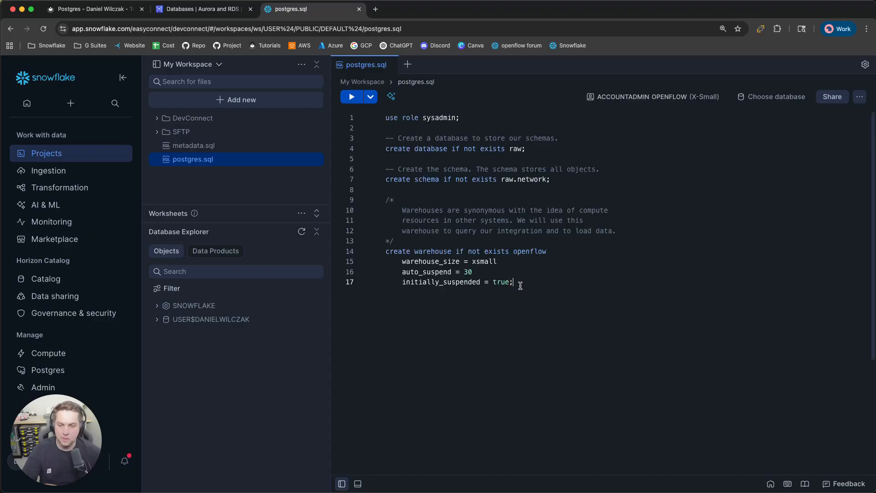
pyautogui.moveTo(523, 286); pyautogui.dragTo(375, 119)
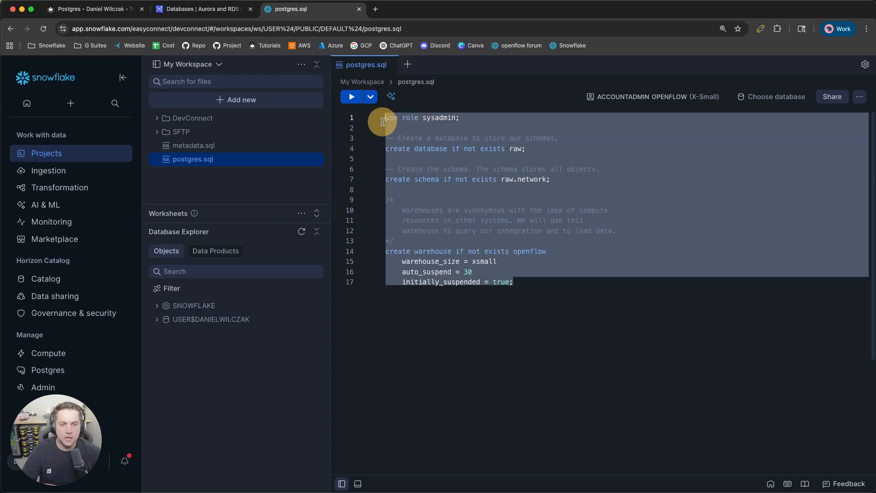
pyautogui.click(375, 120)
pyautogui.press('BackSpace')
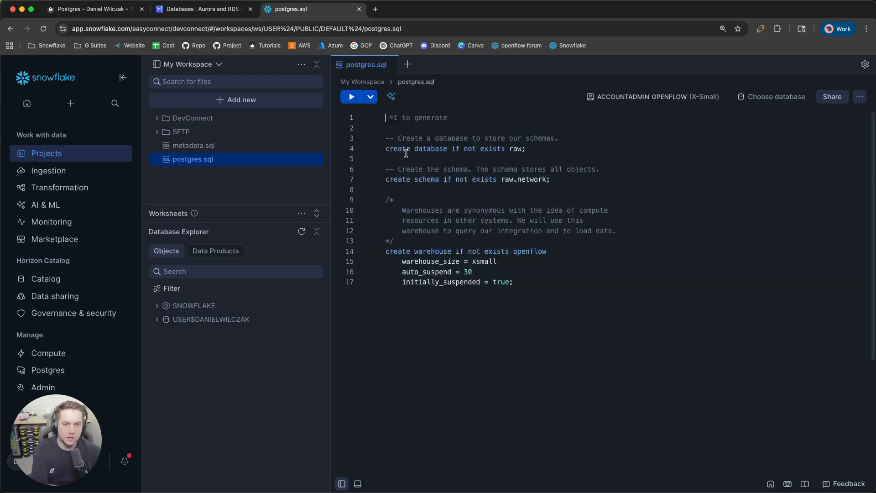
pyautogui.moveTo(382, 133); pyautogui.dragTo(542, 282)
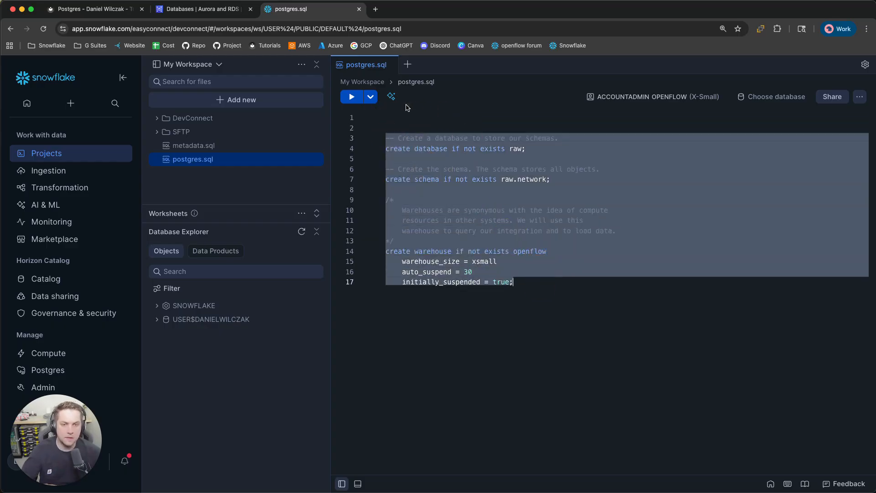
pyautogui.click(351, 98)
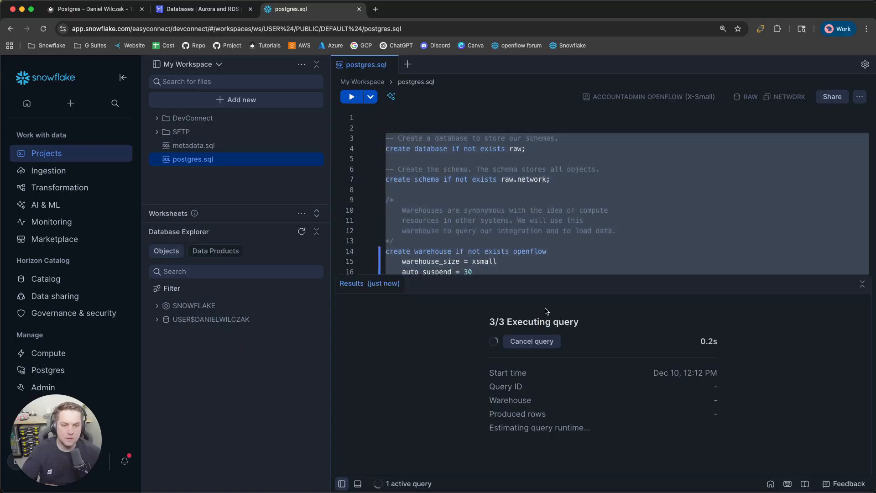
pyautogui.scroll(-2, 543, 206)
pyautogui.click(543, 237)
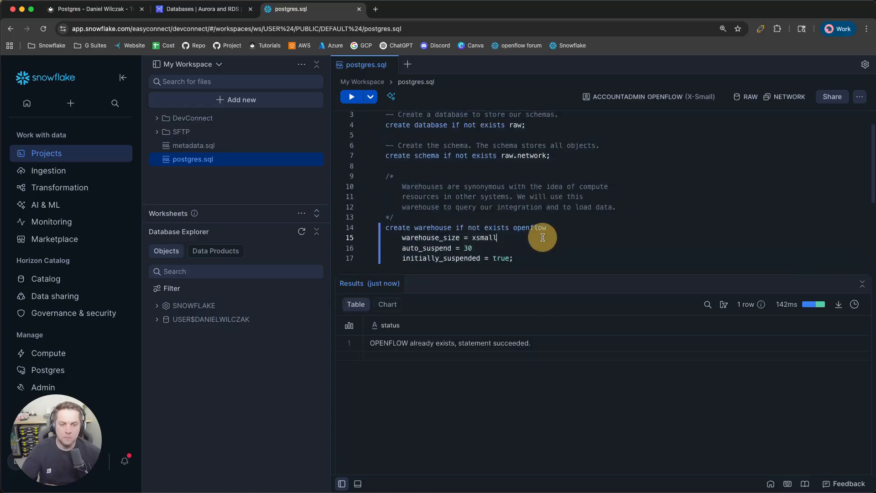
pyautogui.click(302, 232)
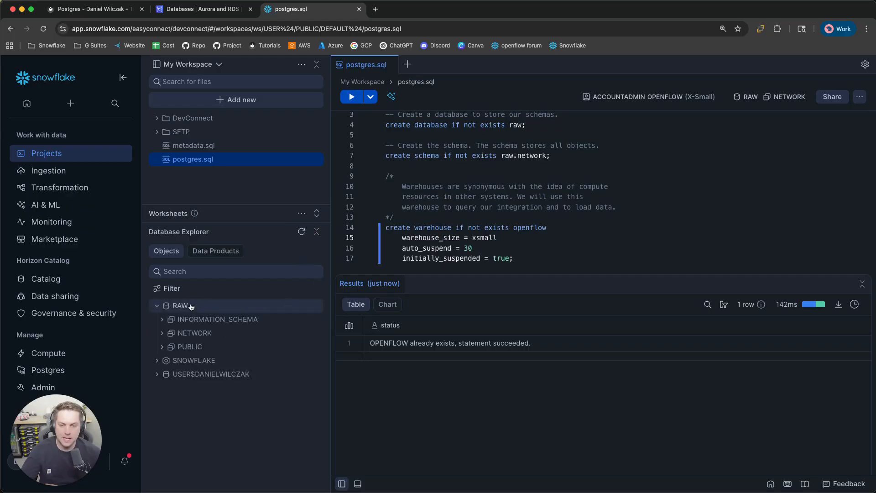
# - Copy the network rule and external access integration SQL from the tutorial
pyautogui.moveTo(197, 332)
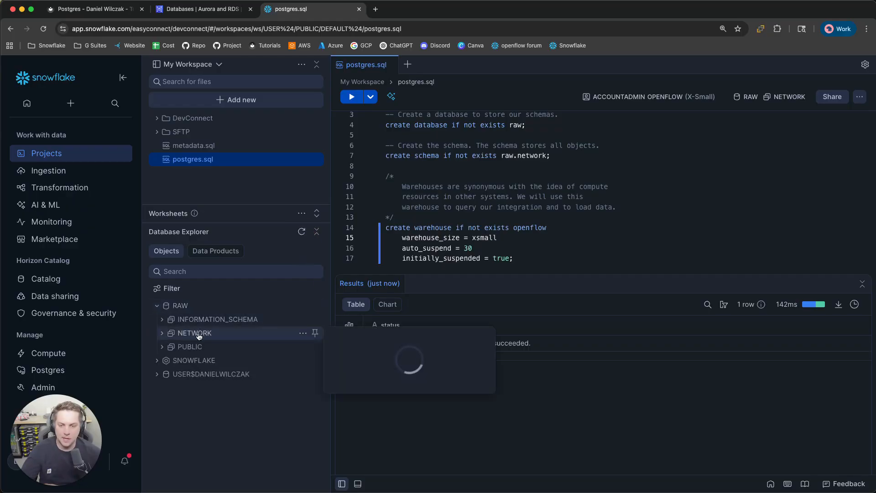
pyautogui.click(87, 9)
pyautogui.scroll(-5, 394, 282)
pyautogui.scroll(-2, 393, 282)
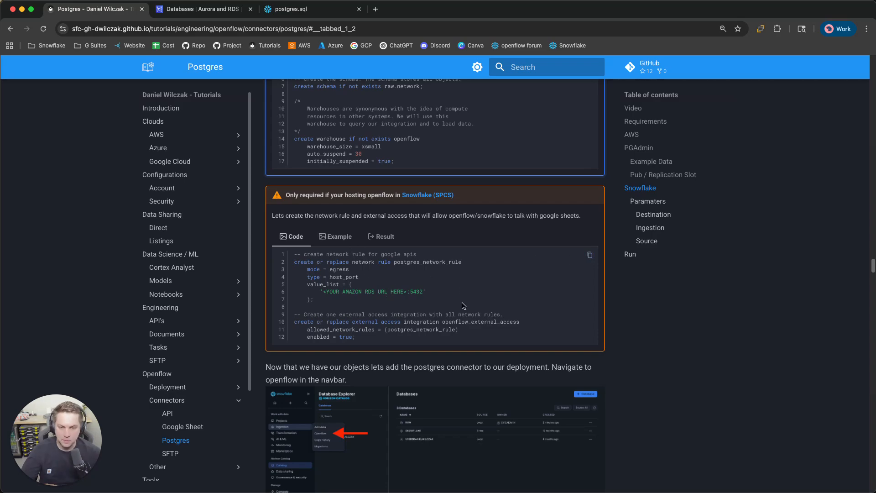
pyautogui.click(590, 255)
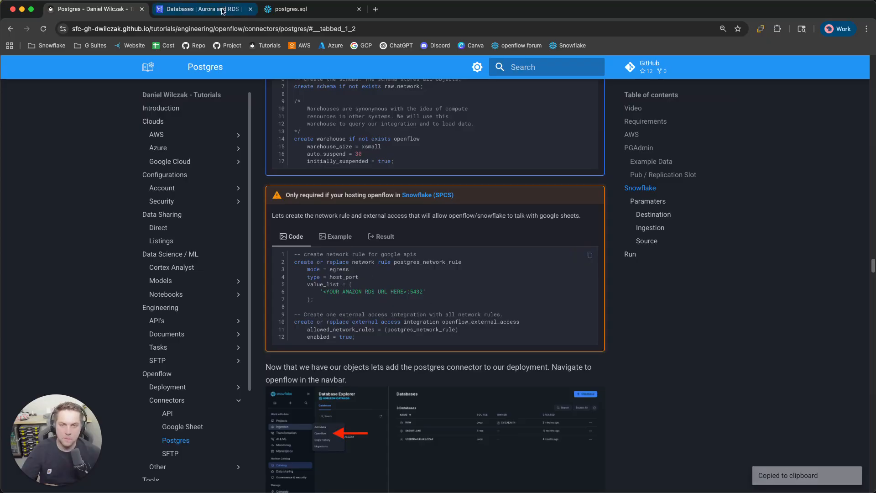
pyautogui.click(292, 9)
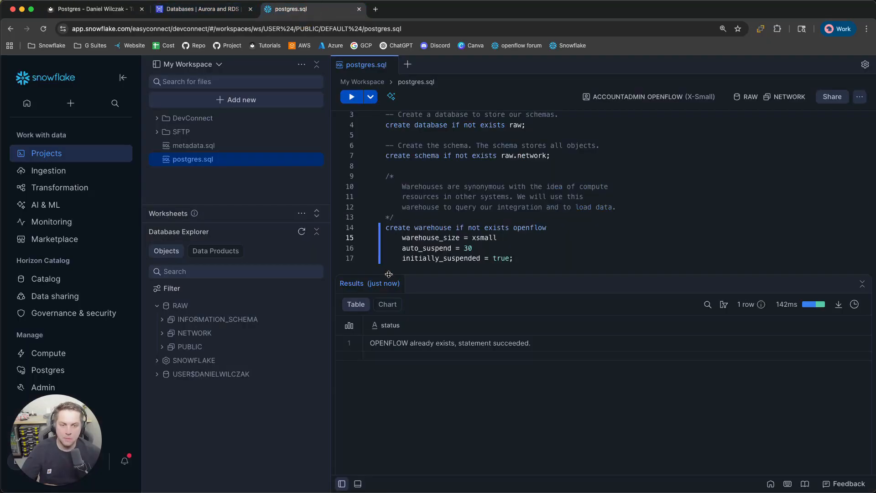
# - Paste the network rule SQL into postgres.sql, replacing line 6's RDS URL placeholder with the hostname
pyautogui.click(529, 250)
pyautogui.press('super+a')
pyautogui.press('super+v')
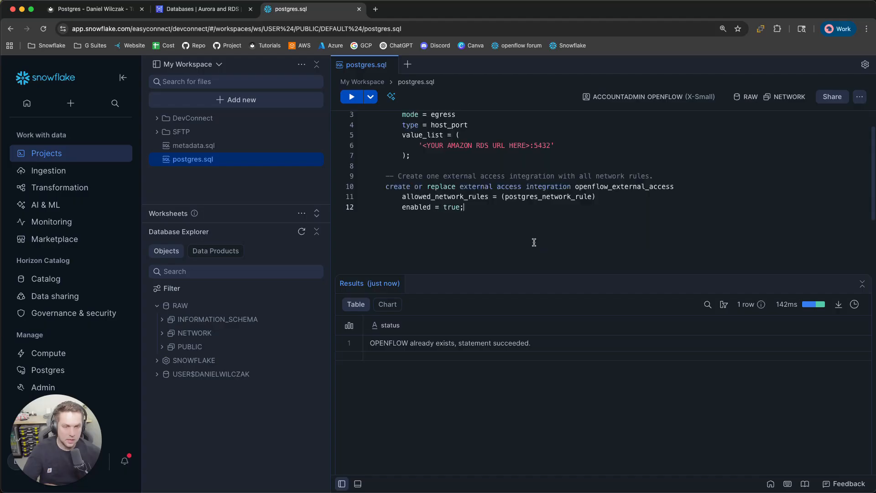
pyautogui.scroll(1, 511, 222)
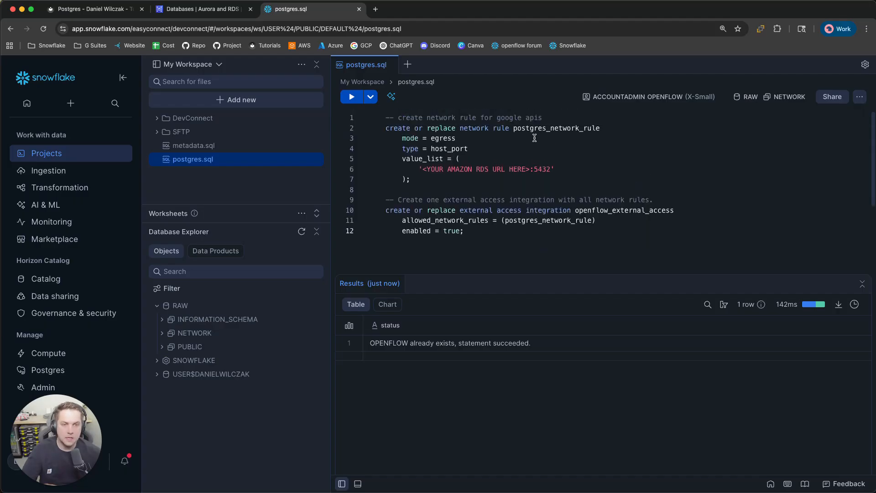
pyautogui.moveTo(423, 168); pyautogui.dragTo(528, 169)
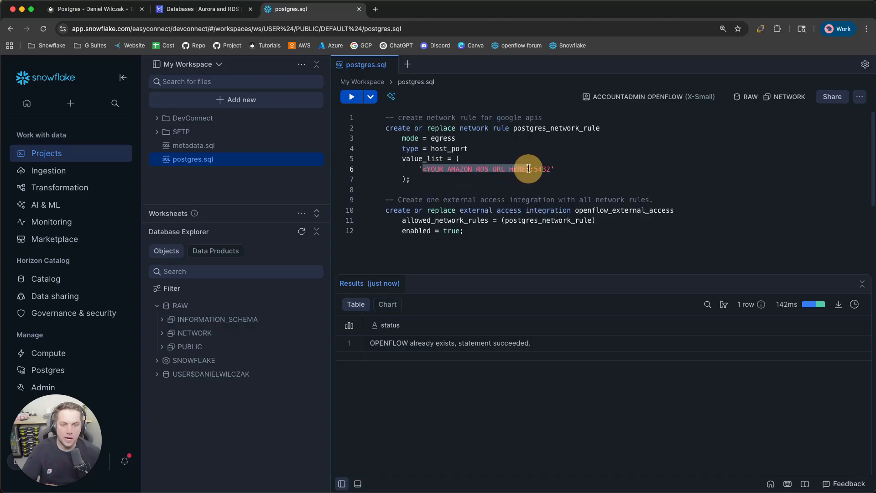
pyautogui.click(528, 169)
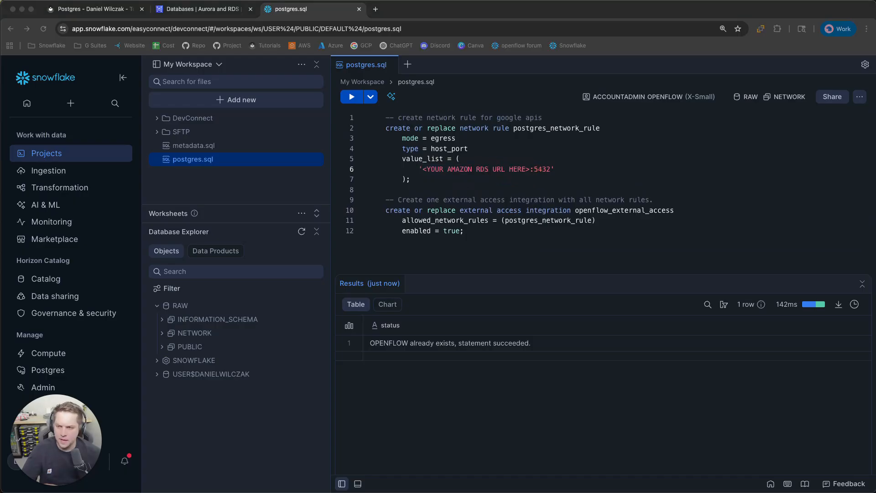
pyautogui.click(447, 174)
pyautogui.moveTo(421, 170); pyautogui.dragTo(528, 171)
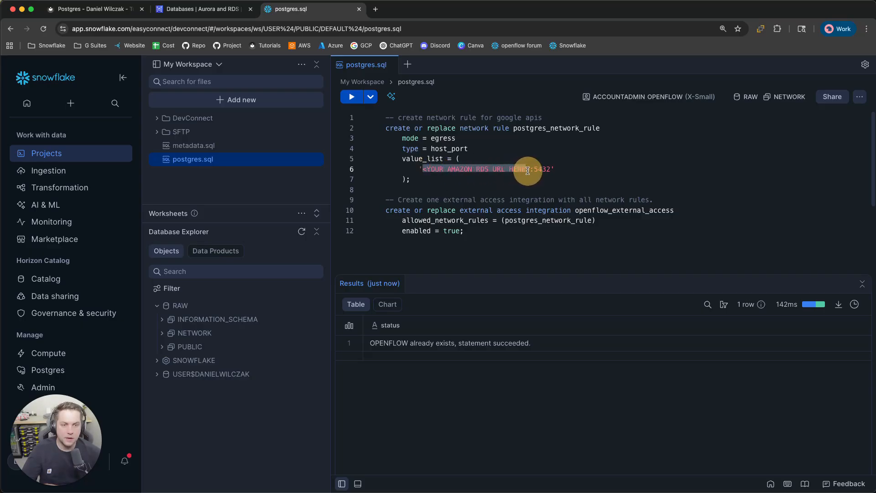
pyautogui.press('super+v')
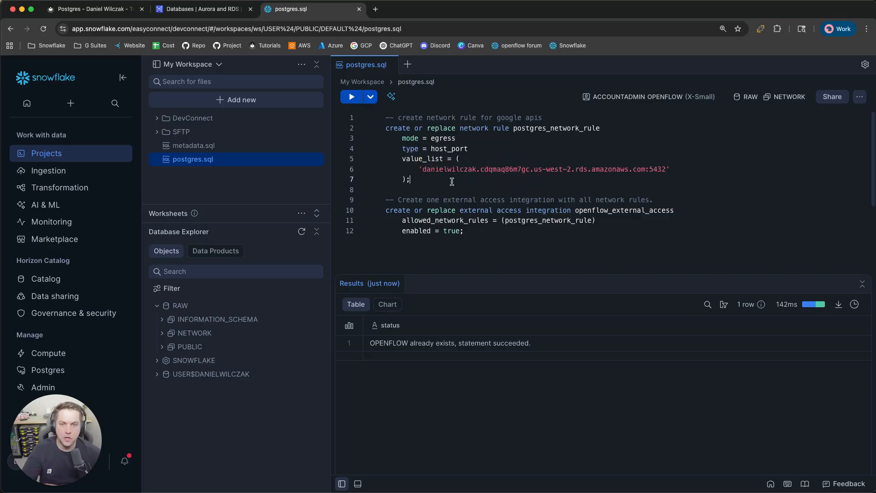
# - Check the RDS endpoint, then run the network rule and OPENFLOW_EXTERNAL_ACCESS statements on lines 2–12
pyautogui.click(200, 9)
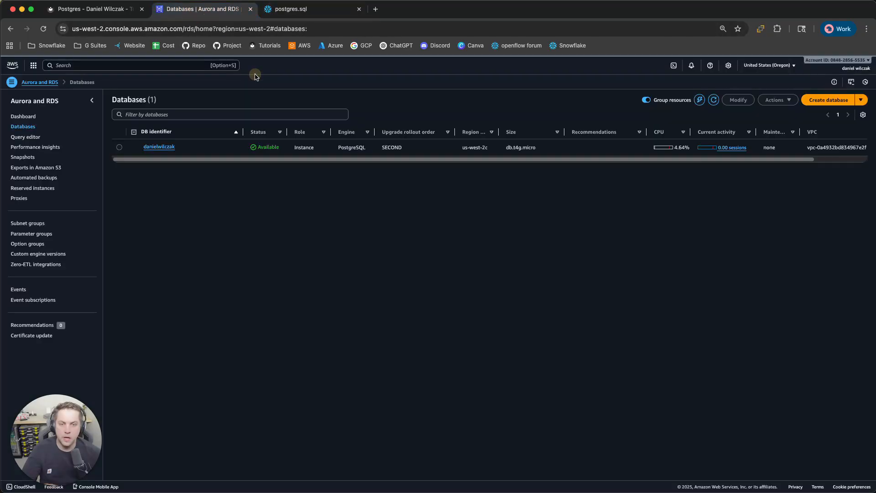
pyautogui.click(153, 147)
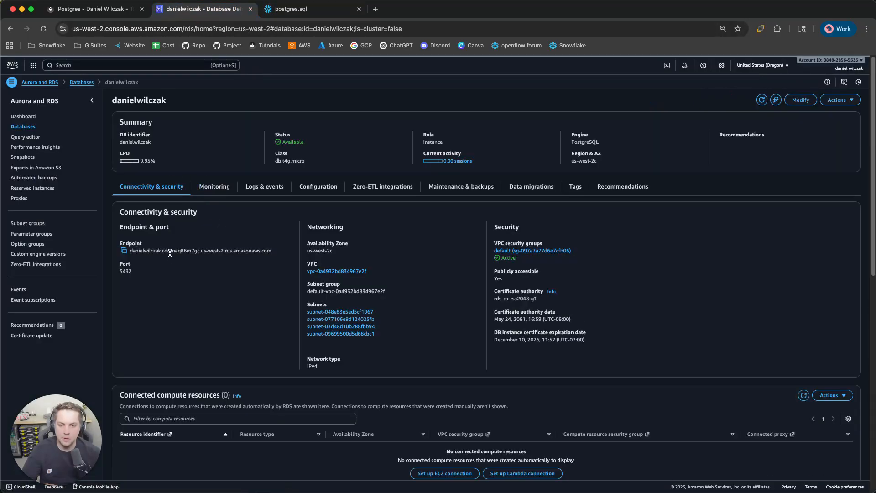
pyautogui.click(291, 10)
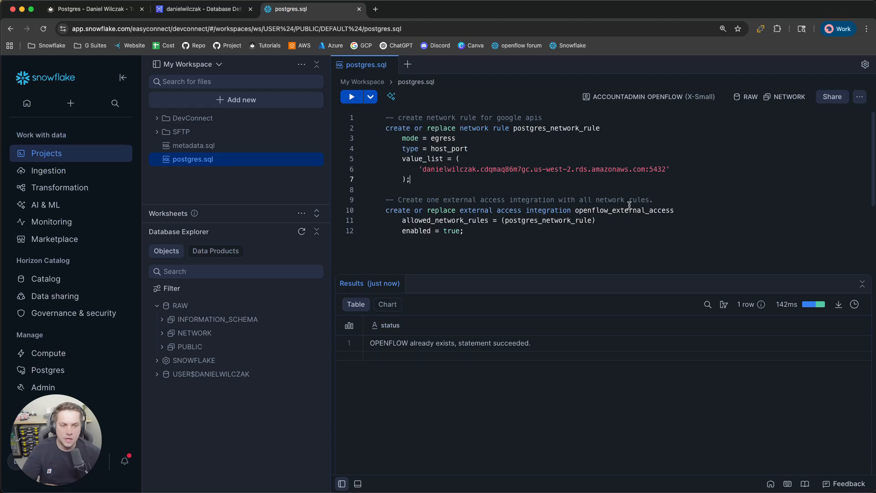
pyautogui.moveTo(445, 179); pyautogui.dragTo(385, 131)
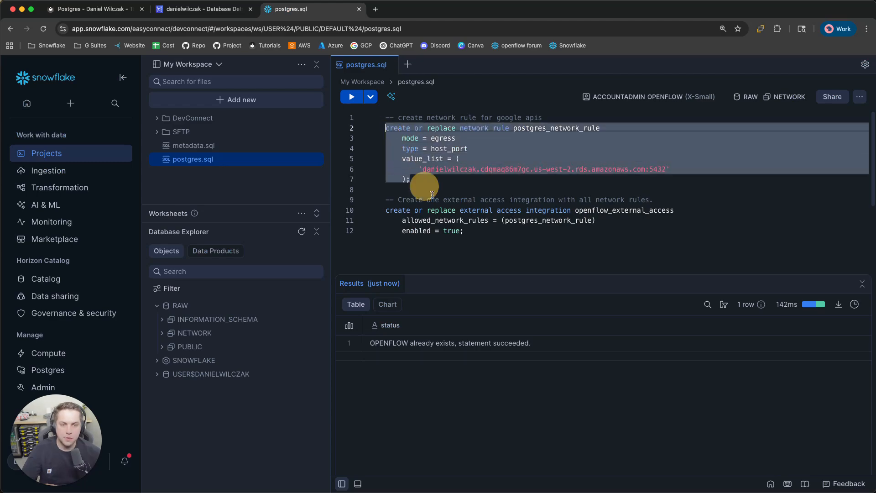
pyautogui.moveTo(477, 236); pyautogui.dragTo(372, 210)
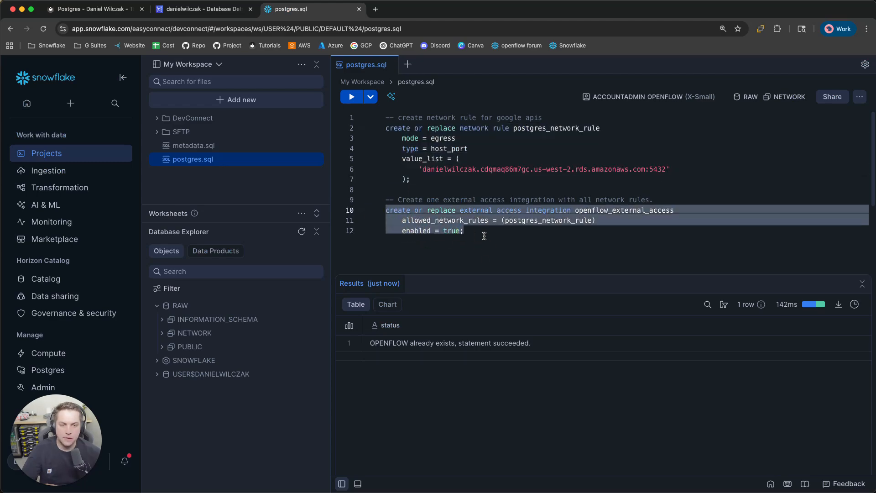
pyautogui.click(640, 224)
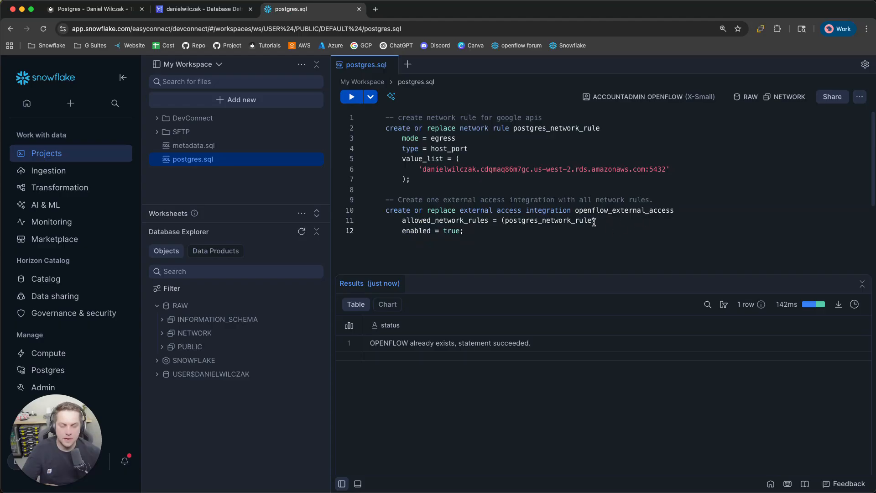
pyautogui.moveTo(523, 238); pyautogui.dragTo(361, 128)
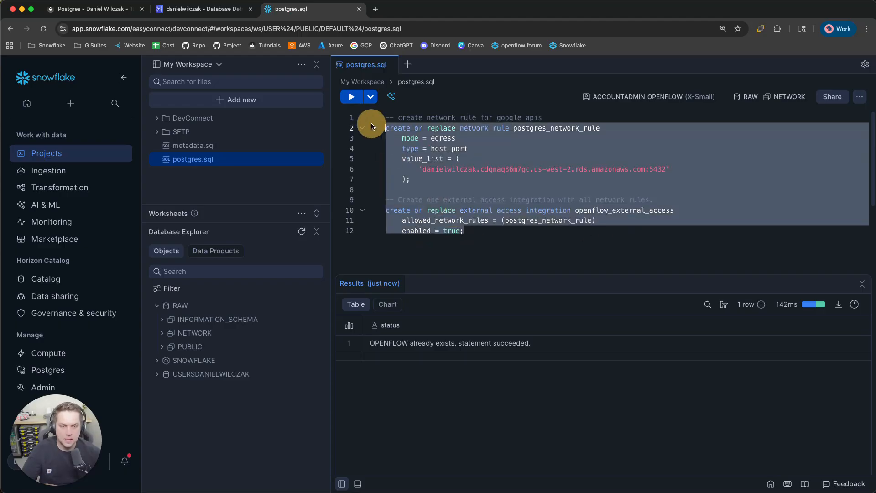
pyautogui.click(351, 97)
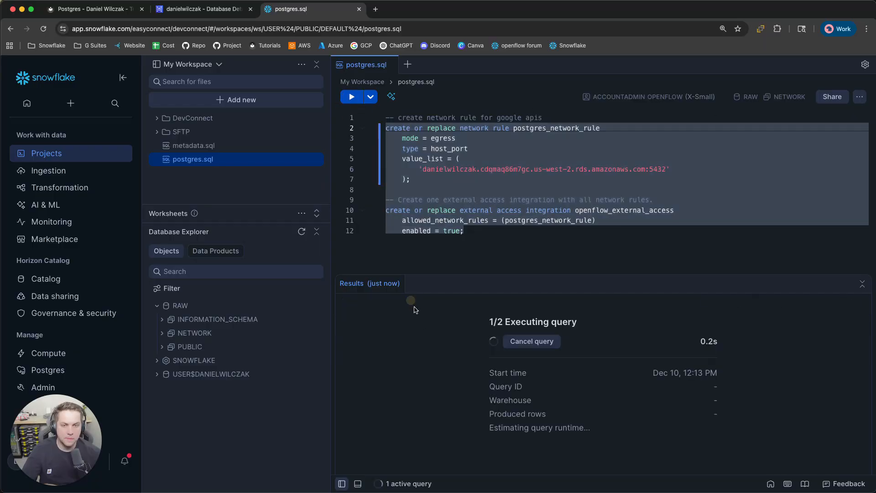
pyautogui.click(463, 251)
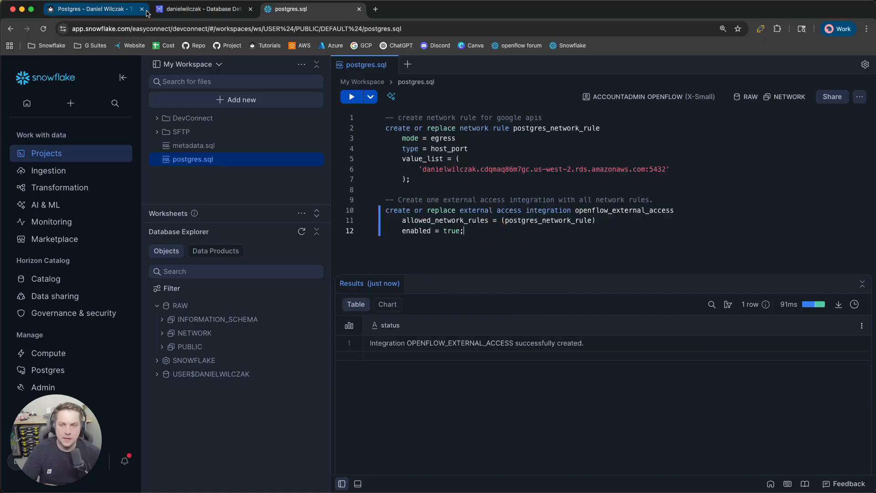
pyautogui.click(130, 13)
# - Scroll the tutorial down to the Launch Openflow step and view its screenshot enlarged
pyautogui.scroll(-3, 432, 252)
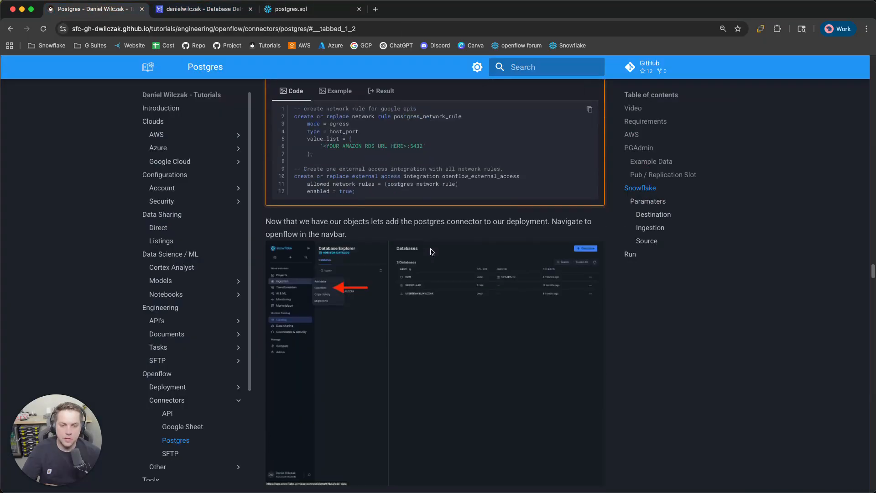
pyautogui.scroll(-3, 432, 252)
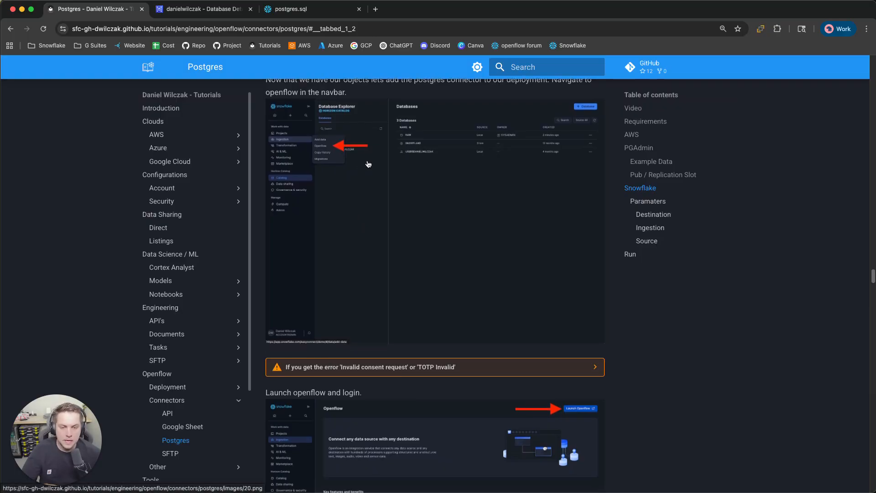
pyautogui.scroll(-5, 368, 164)
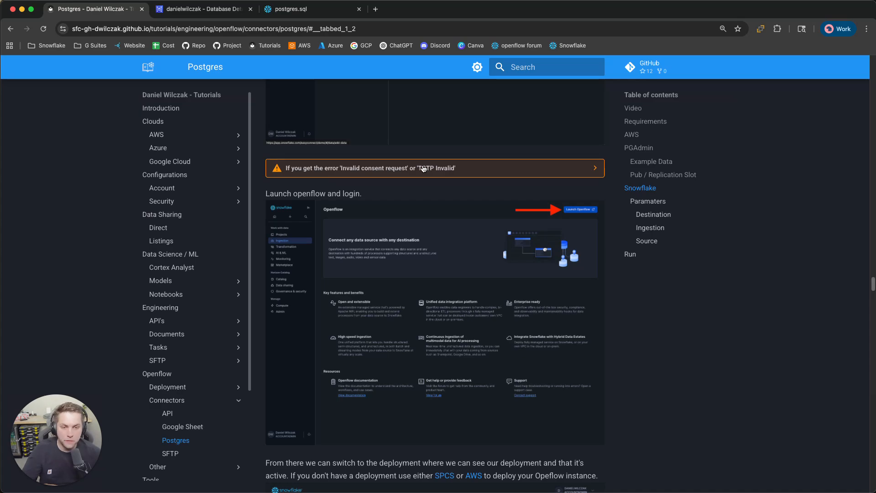
pyautogui.click(431, 247)
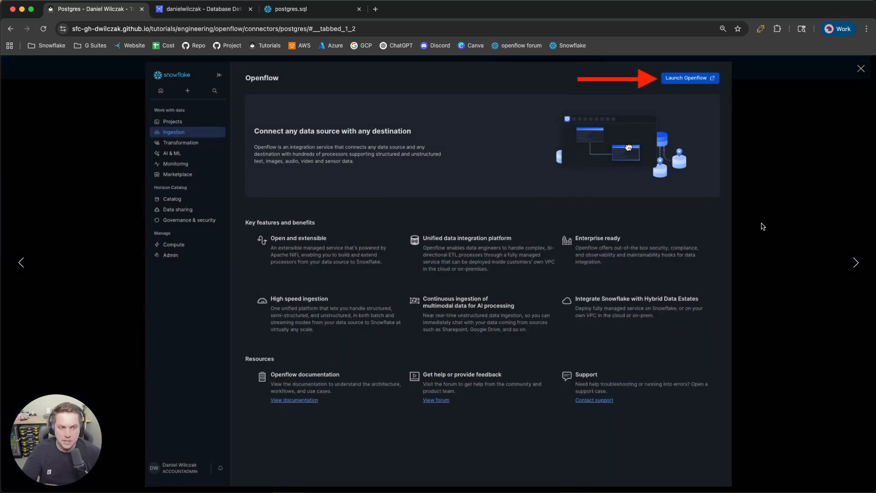
pyautogui.click(755, 233)
# - Expand the 'Invalid consent request' warning, view its role-switching screenshot, then return to postgres.sql
pyautogui.click(383, 172)
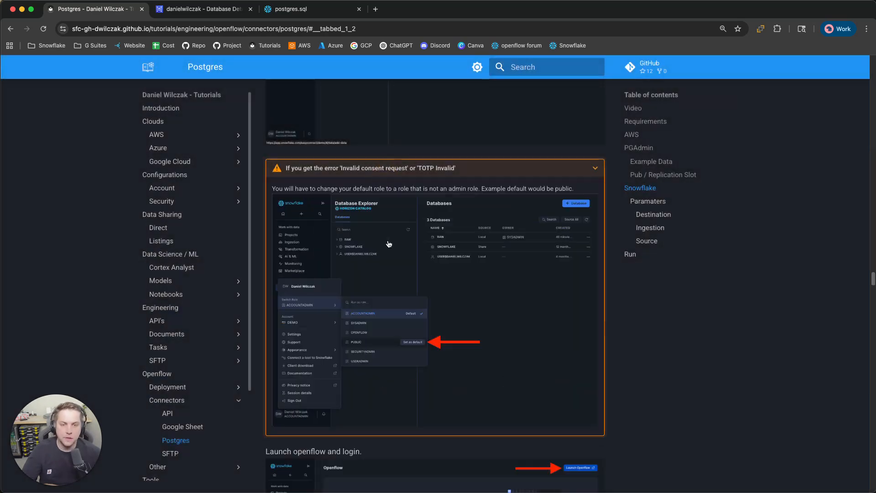
pyautogui.scroll(-2, 381, 228)
pyautogui.click(378, 298)
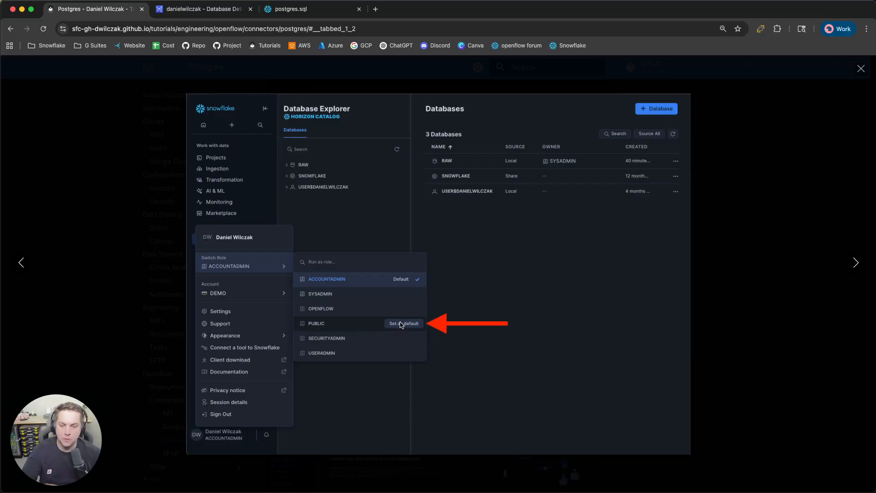
pyautogui.click(861, 69)
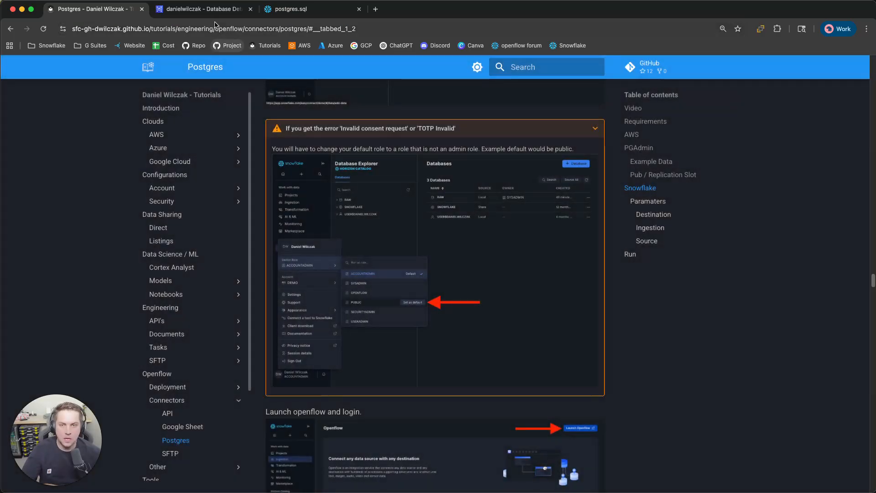
pyautogui.click(301, 9)
# - Launch Openflow from the Snowflake overview page in a new tab and view its deployments
pyautogui.moveTo(82, 172)
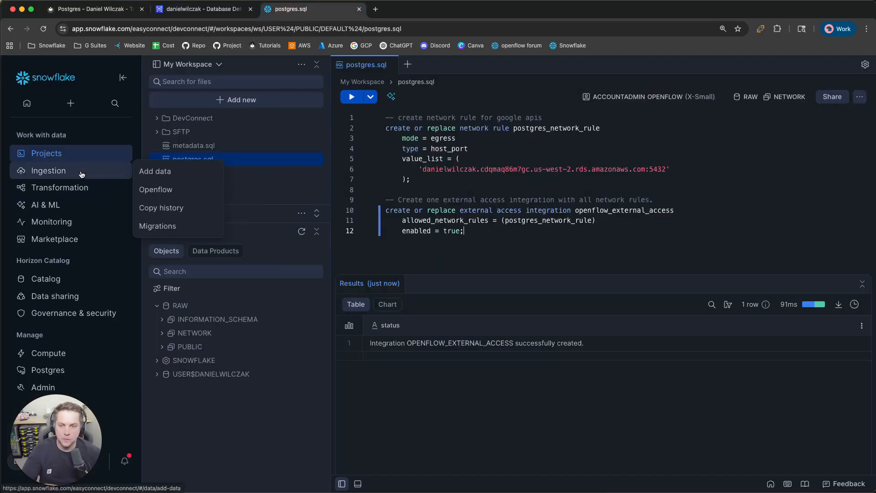
pyautogui.click(154, 190)
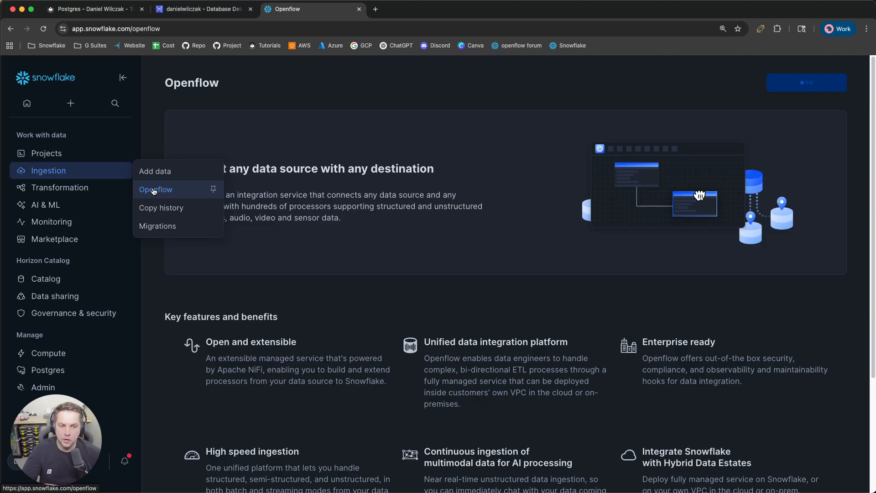
pyautogui.click(806, 83)
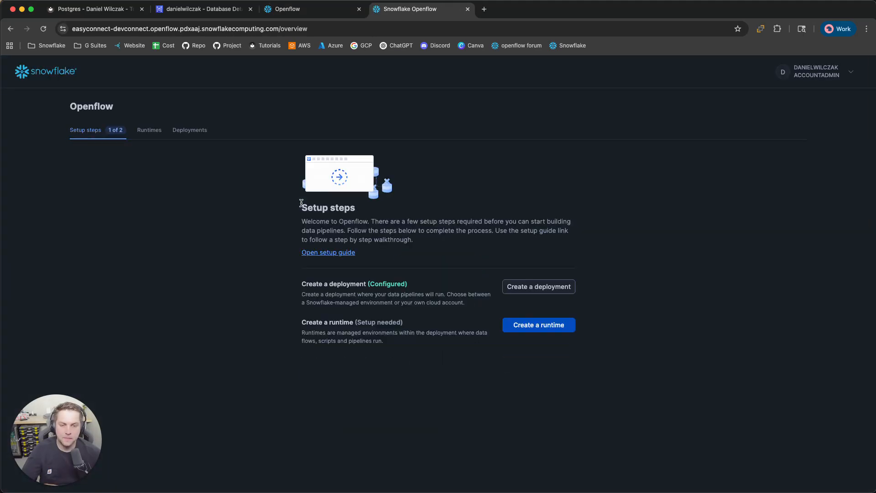
pyautogui.click(190, 130)
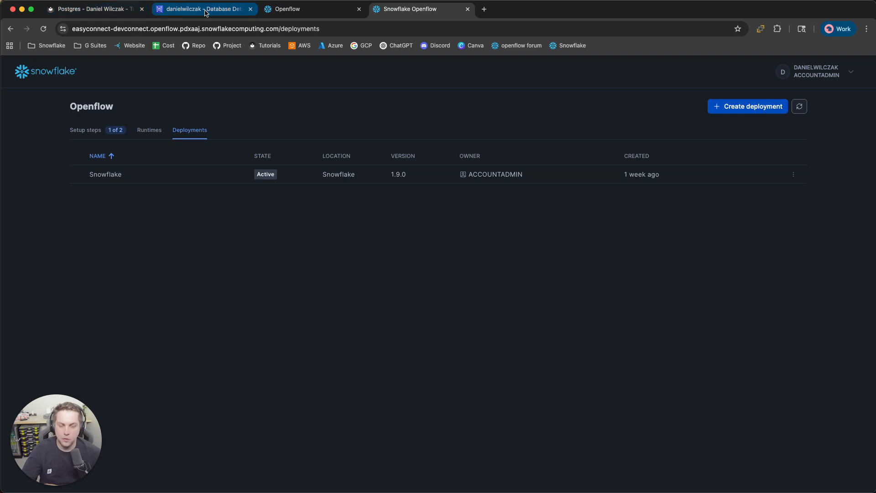
# - Expand the Openflow Deployment section of the Postgres tutorial for reference
pyautogui.click(91, 10)
pyautogui.scroll(-2, 169, 395)
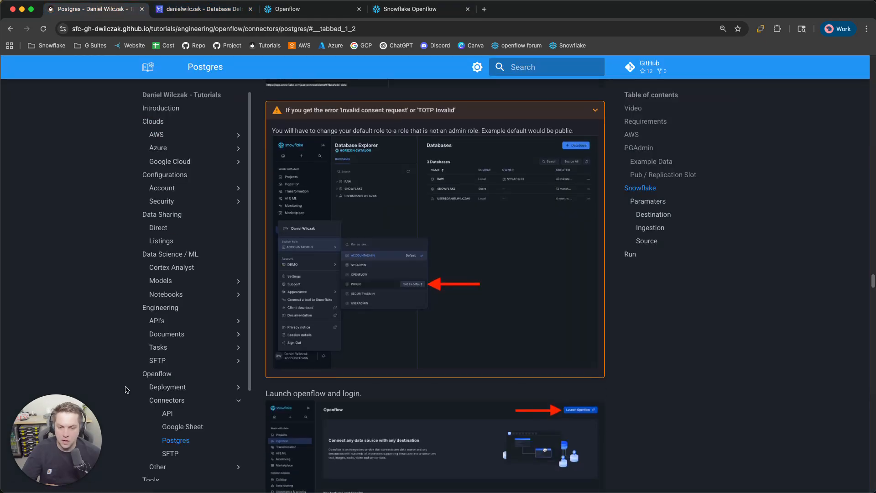
pyautogui.click(168, 387)
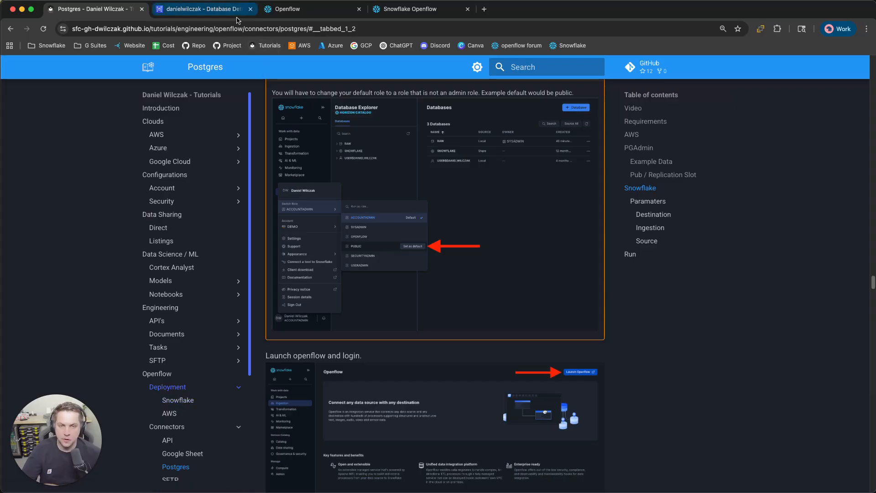
# - Go to the Openflow console and show its still-empty Runtimes list
pyautogui.click(313, 15)
pyautogui.click(416, 16)
pyautogui.click(237, 209)
pyautogui.click(148, 133)
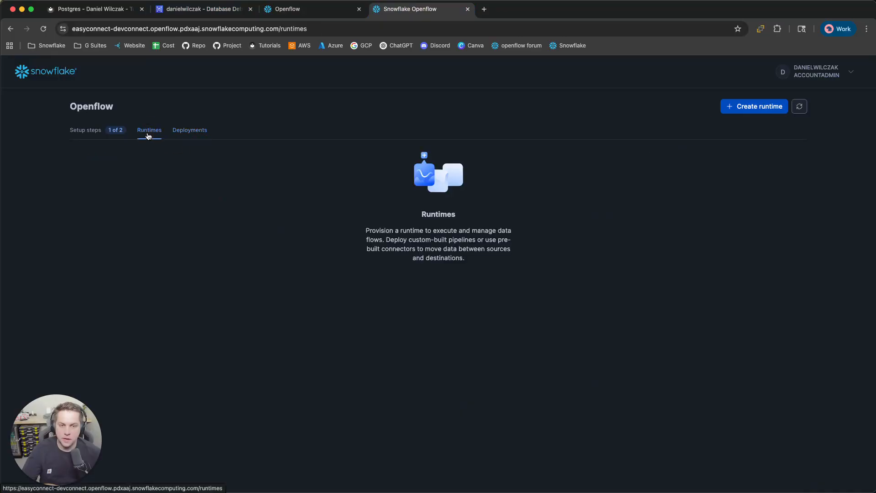
# - Start a new runtime named postgres using the ACCOUNTADMIN role
pyautogui.click(738, 110)
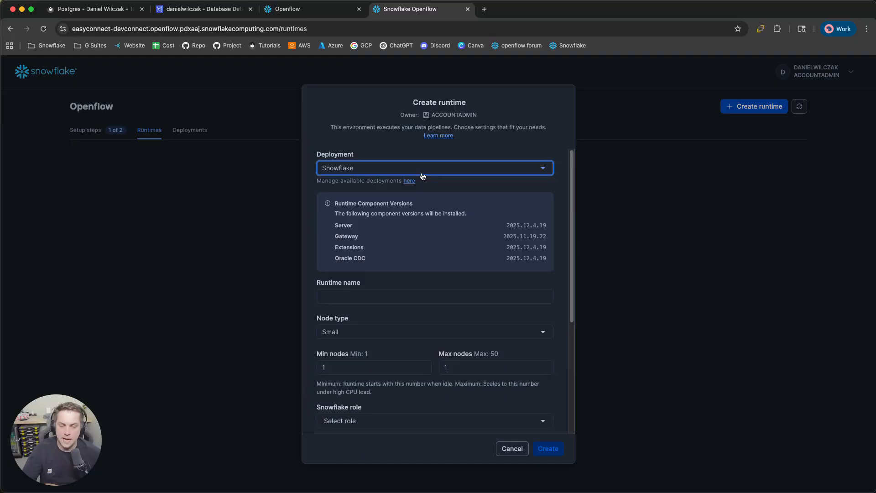
pyautogui.click(379, 296)
pyautogui.write('postgres')
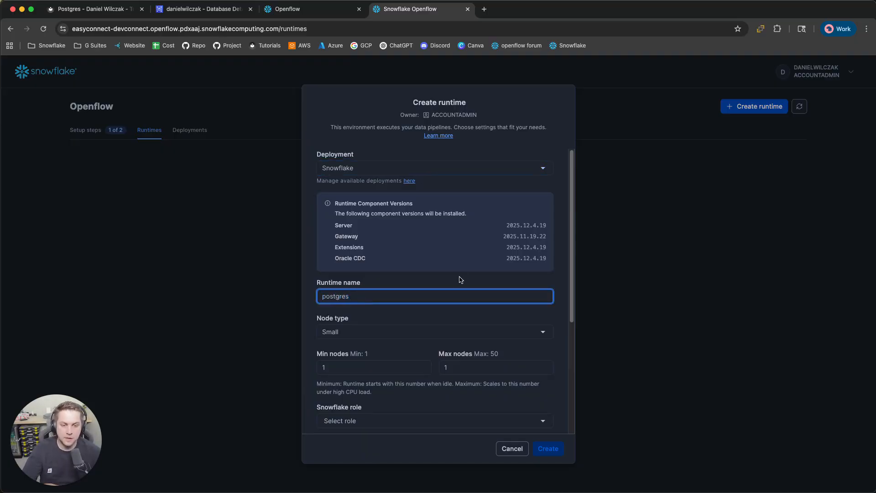
pyautogui.scroll(-5, 461, 280)
pyautogui.click(359, 306)
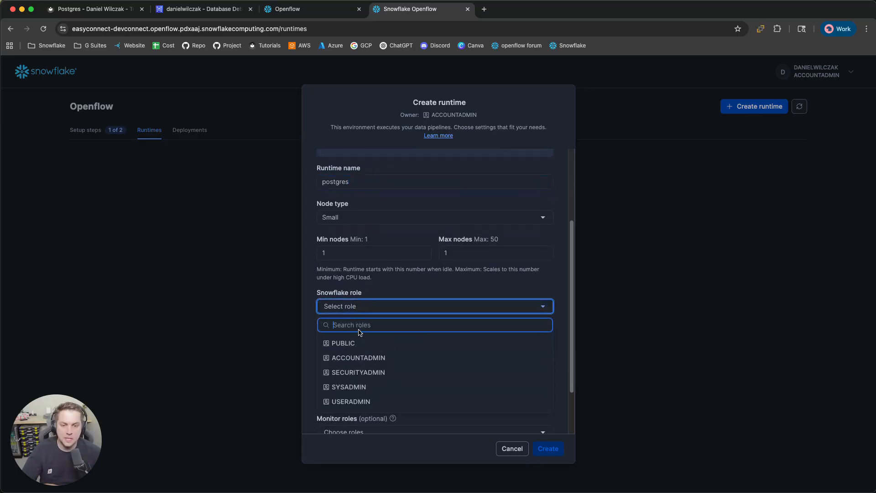
pyautogui.click(359, 358)
pyautogui.scroll(-3, 446, 337)
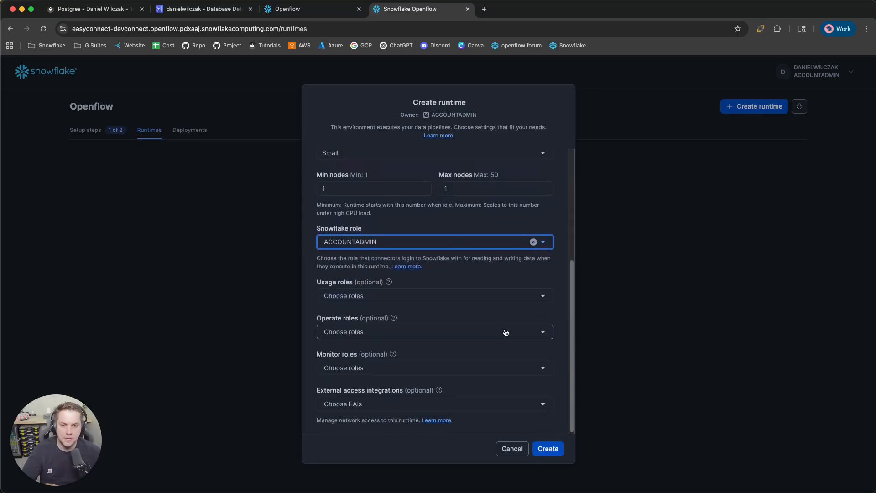
# - Attach the OPENFLOW_EXTERNAL_ACCESS integration, create the postgres runtime, and go to the connector catalog
pyautogui.click(506, 404)
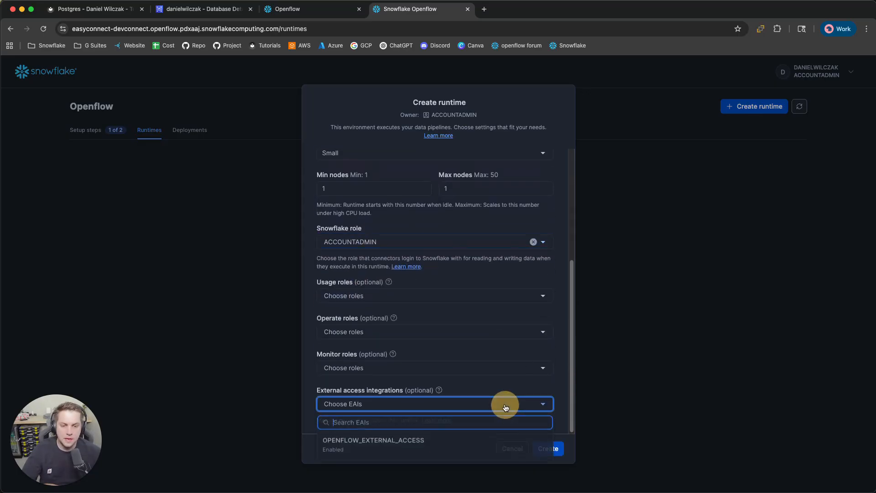
pyautogui.click(434, 449)
pyautogui.click(555, 449)
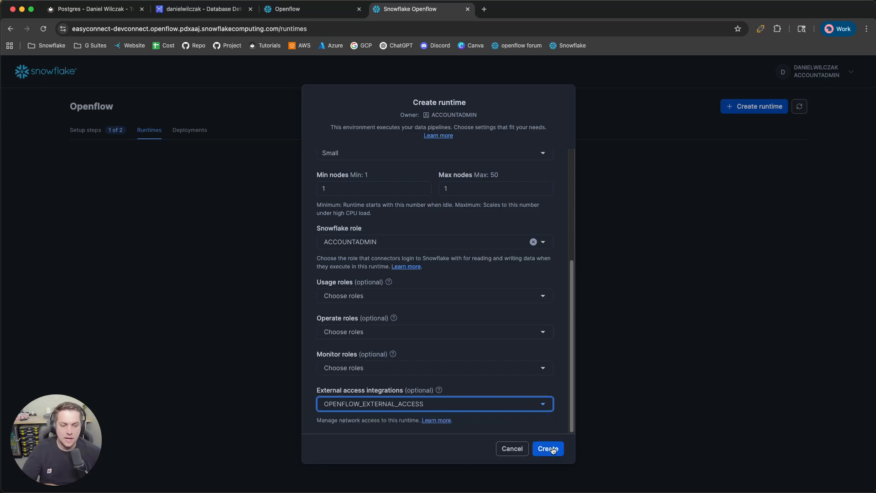
pyautogui.click(555, 449)
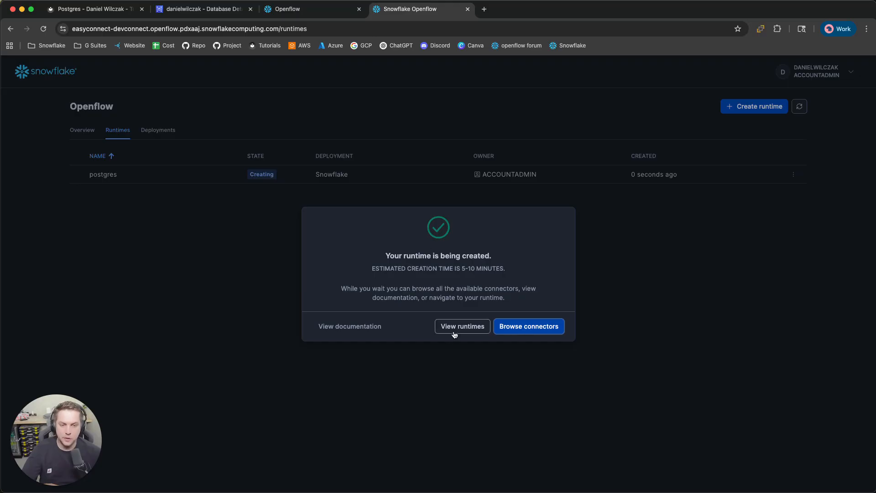
pyautogui.click(504, 332)
# - Look over the Openflow overview, RDS details and tutorial tabs, then open the postgres.sql worksheet
pyautogui.scroll(-15, 246, 293)
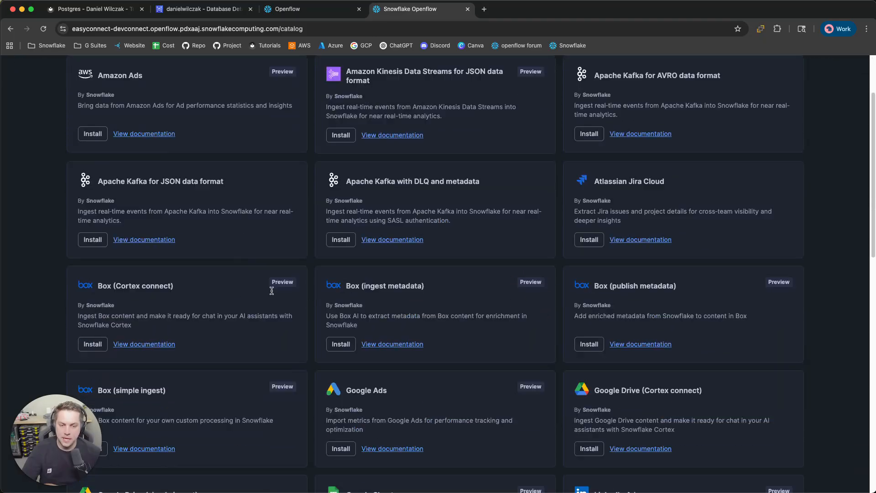
pyautogui.scroll(-1, 561, 341)
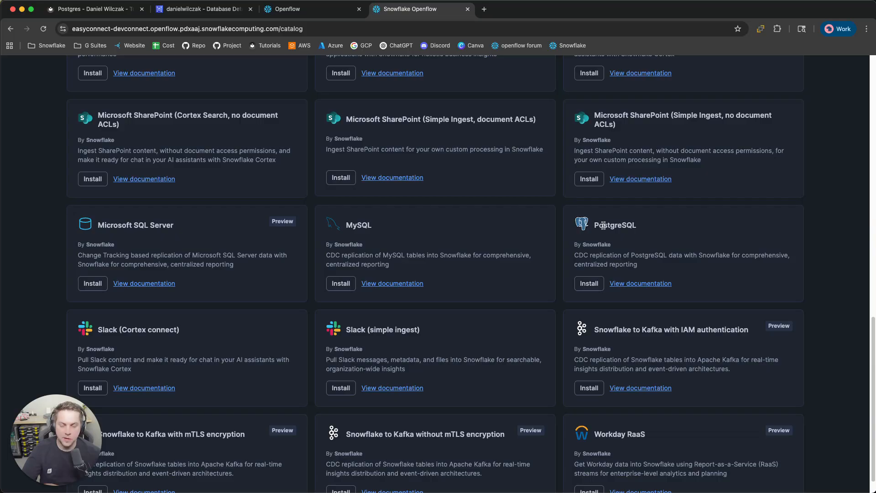
pyautogui.click(324, 9)
pyautogui.click(223, 9)
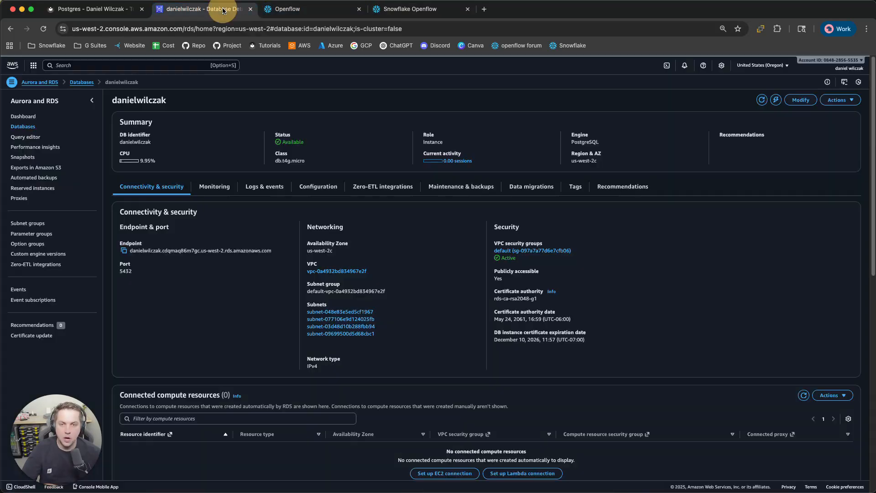
pyautogui.click(119, 11)
pyautogui.click(189, 12)
pyautogui.click(292, 10)
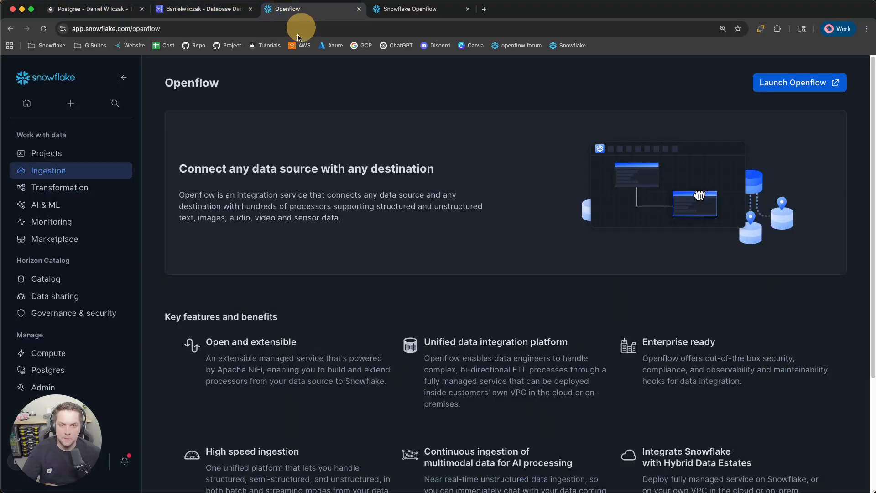
pyautogui.click(146, 155)
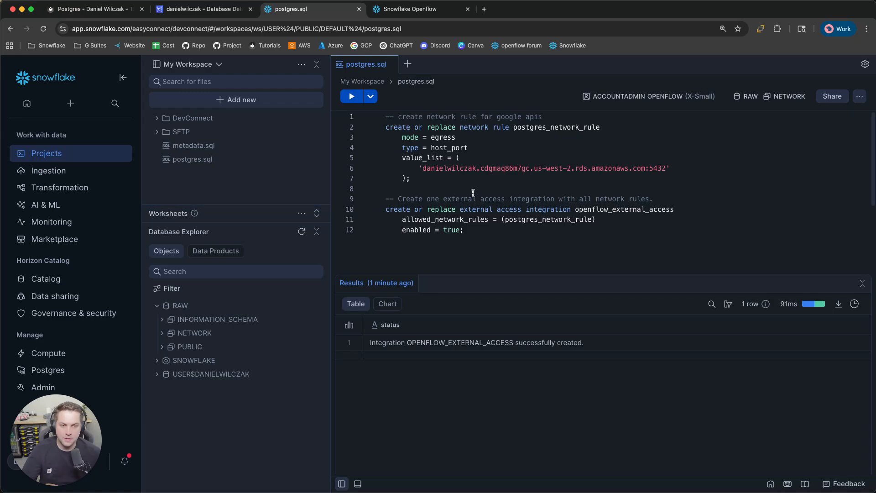
# - Check the RDS host name and port 5432 on line 6, then return to the Runtimes list
pyautogui.moveTo(667, 169); pyautogui.dragTo(425, 172)
pyautogui.click(426, 171)
pyautogui.doubleClick(654, 169)
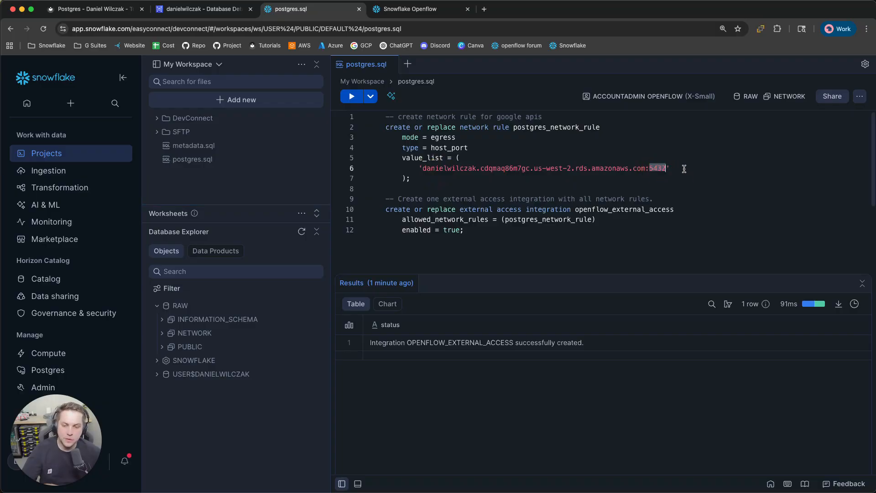
pyautogui.click(619, 176)
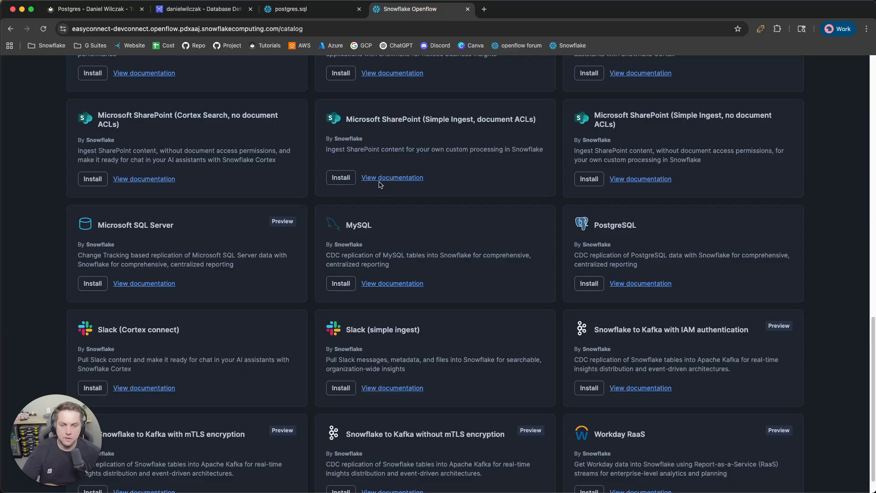
pyautogui.scroll(15, 378, 182)
pyautogui.click(75, 107)
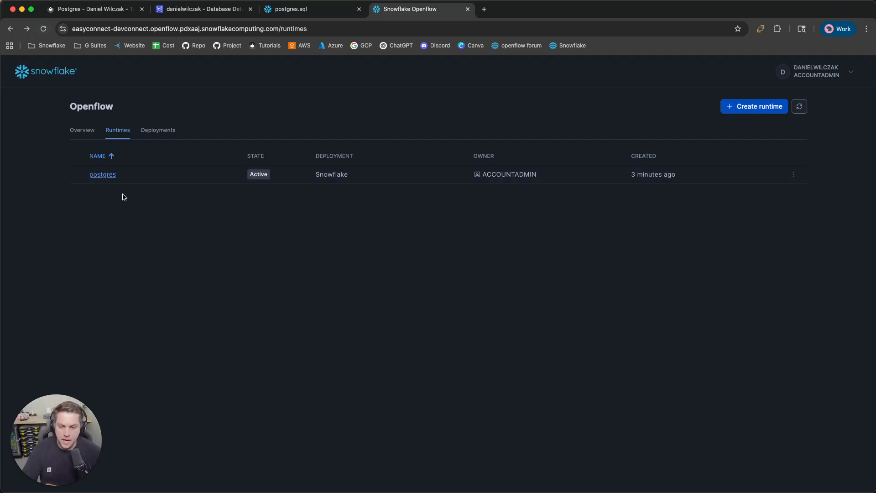
# - Open the postgres runtime's canvas, allowing the Snowflake sign-in, then return to Runtimes
pyautogui.click(104, 176)
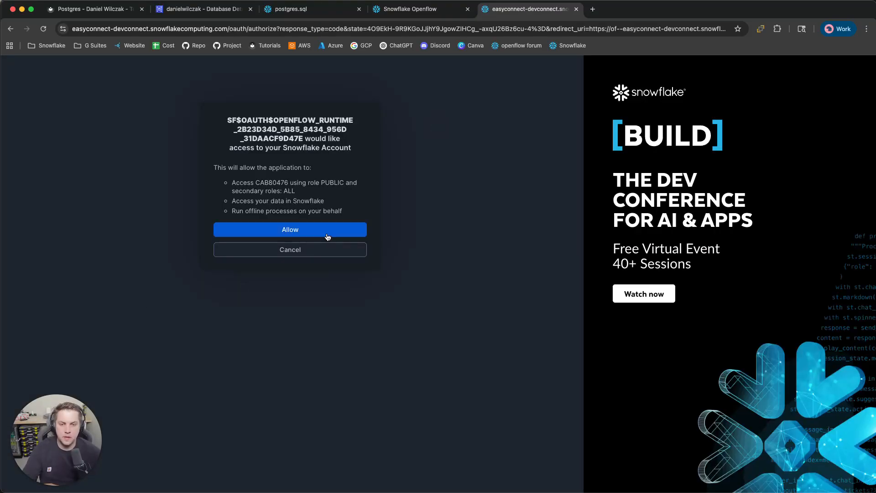
pyautogui.click(326, 229)
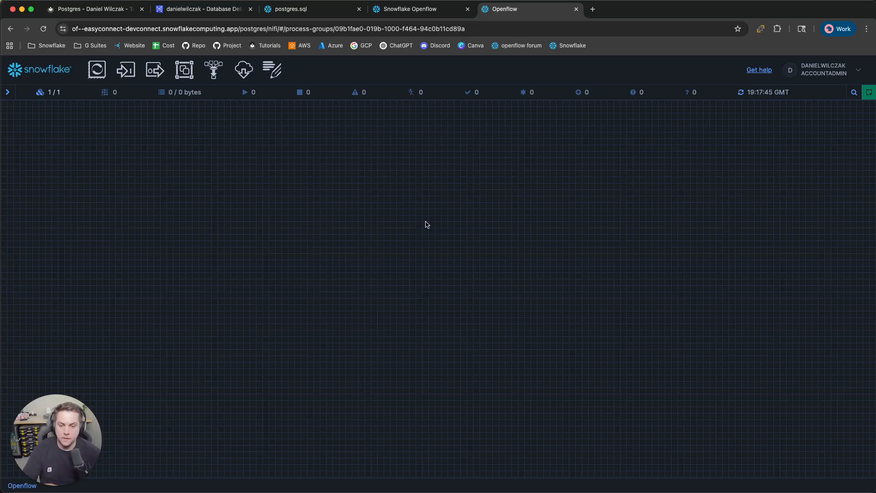
pyautogui.click(411, 14)
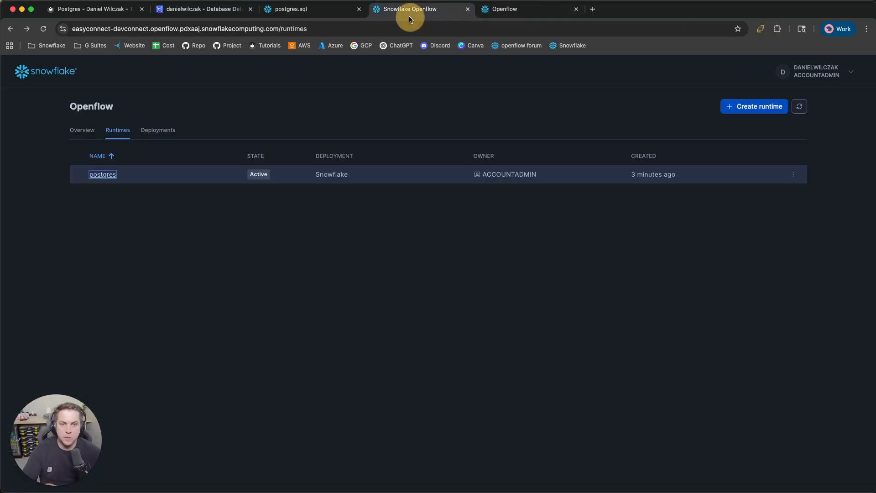
# - Install the PostgreSQL connector from the full catalog onto the postgres runtime
pyautogui.click(84, 132)
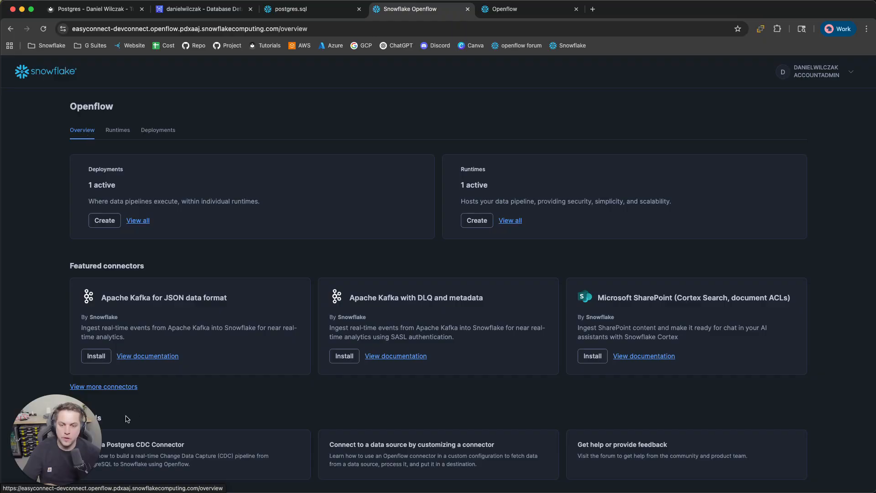
pyautogui.click(122, 388)
pyautogui.scroll(-2, 608, 243)
pyautogui.scroll(-15, 608, 243)
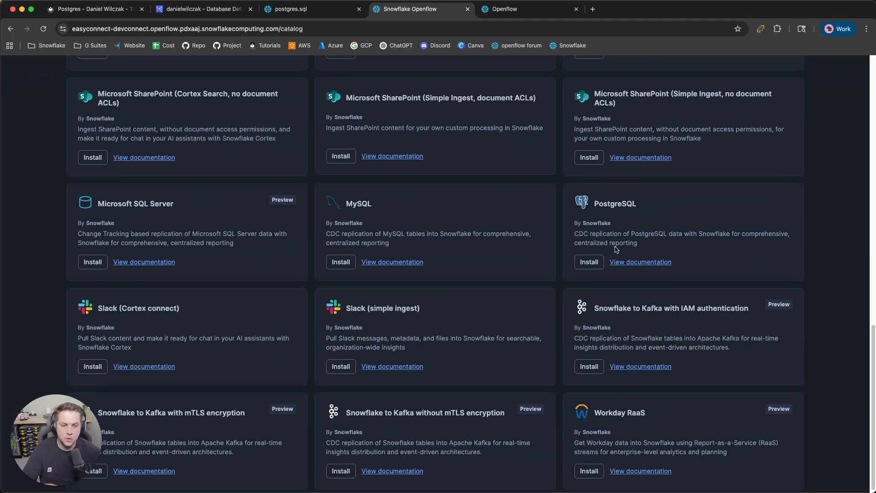
pyautogui.click(590, 258)
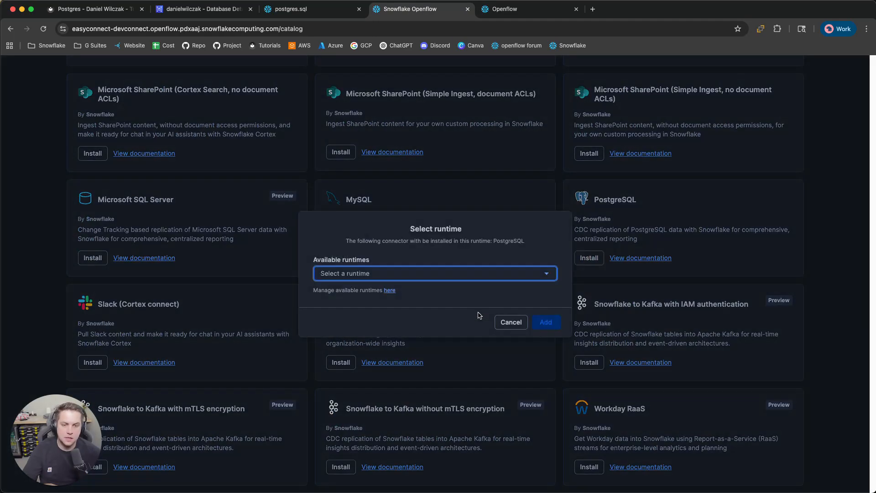
pyautogui.click(432, 276)
pyautogui.click(396, 312)
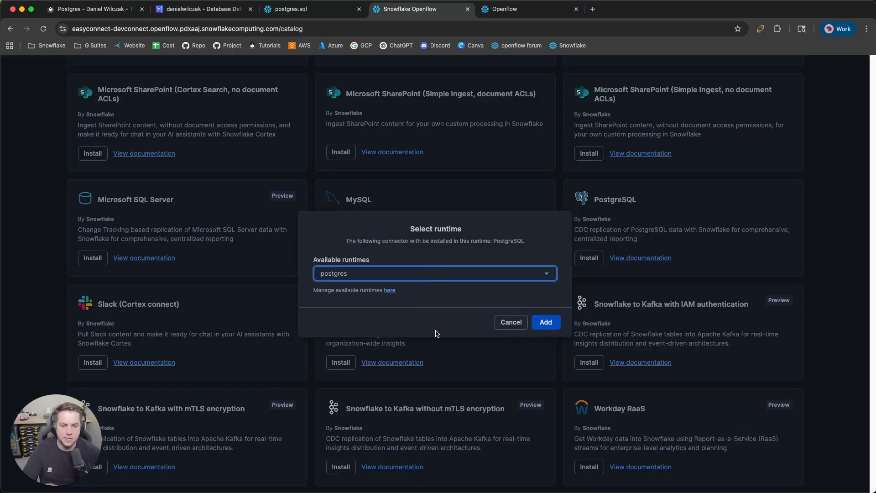
pyautogui.click(552, 322)
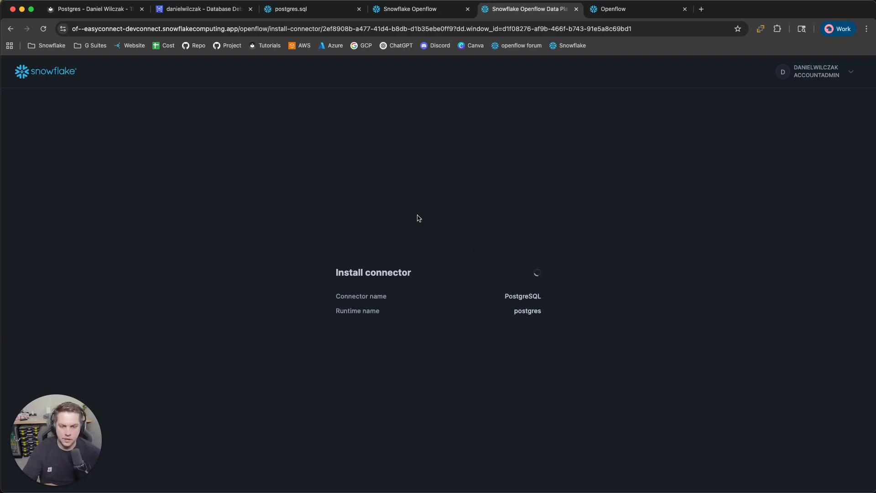
pyautogui.click(581, 208)
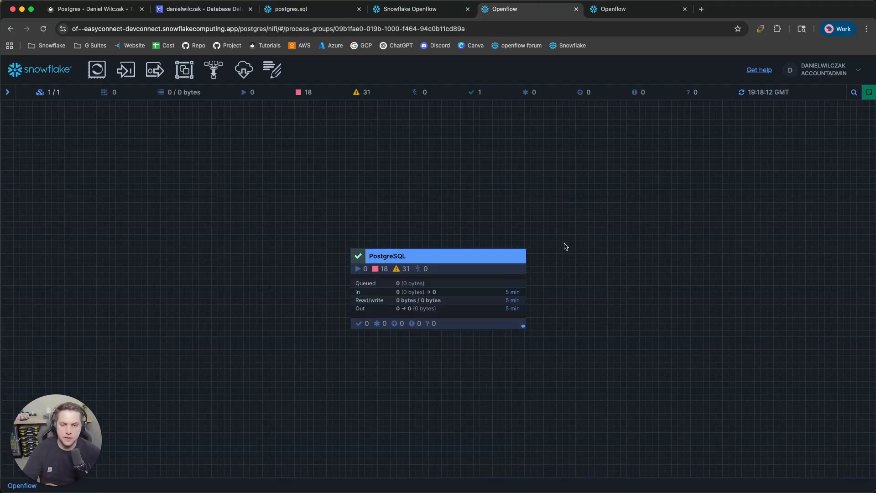
# - Open the PostgreSQL group's Destination, Ingestion and Source parameter contexts, closing the editor unchanged
pyautogui.rightClick(443, 254)
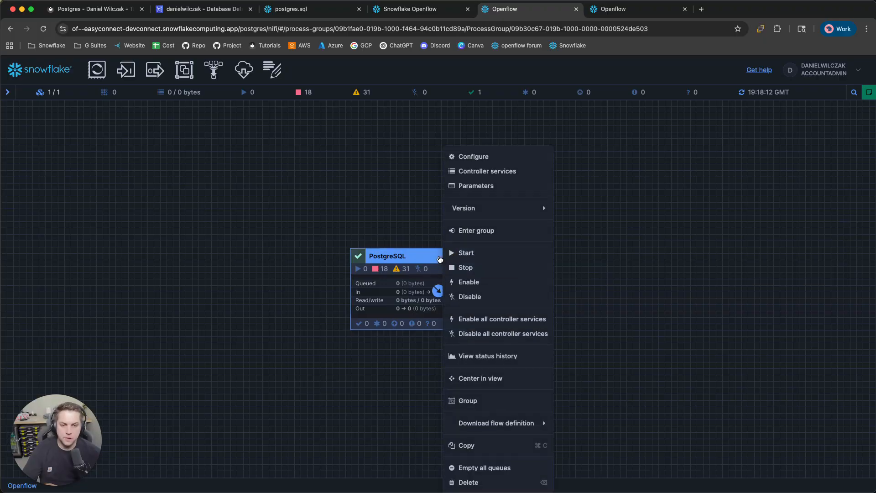
pyautogui.click(474, 187)
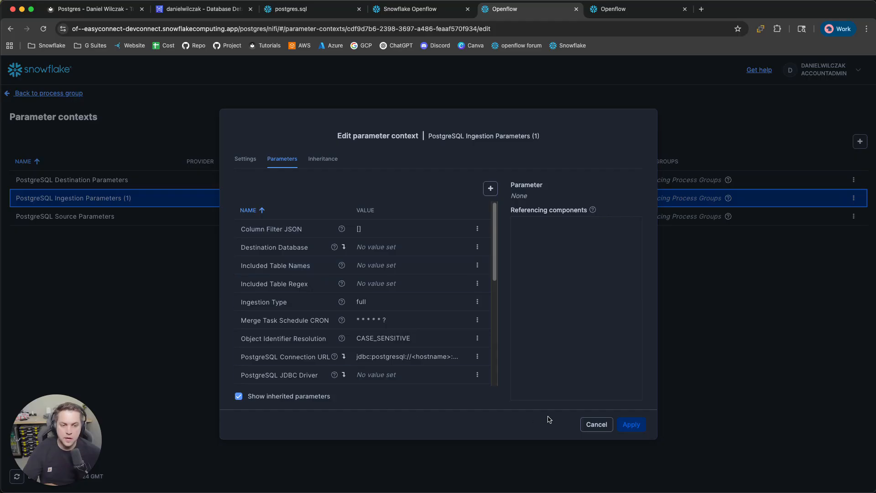
pyautogui.click(593, 424)
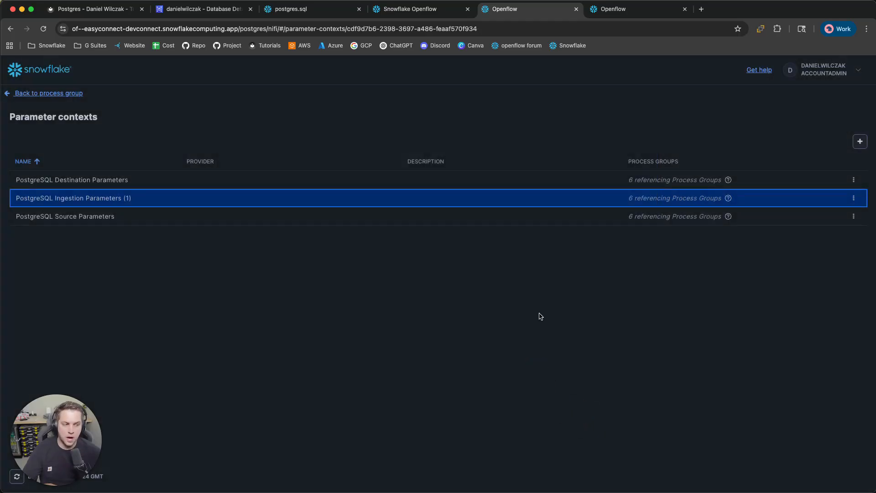
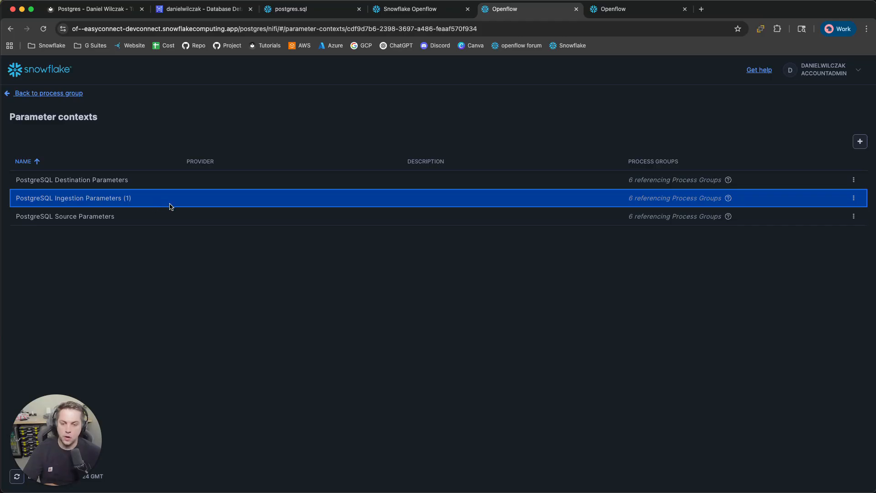
# - Set Destination Database to RAW, then copy SNOWFLAKE_SESSION_TOKEN from the help text
pyautogui.click(855, 180)
pyautogui.click(827, 201)
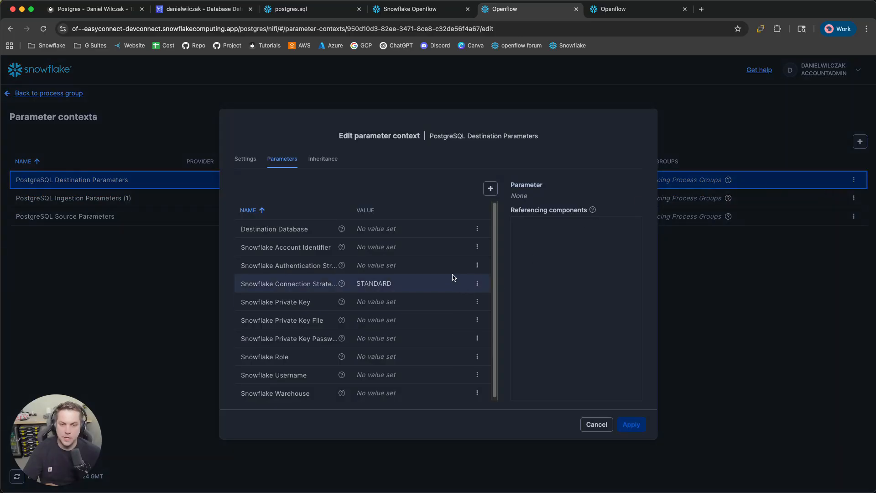
pyautogui.doubleClick(380, 233)
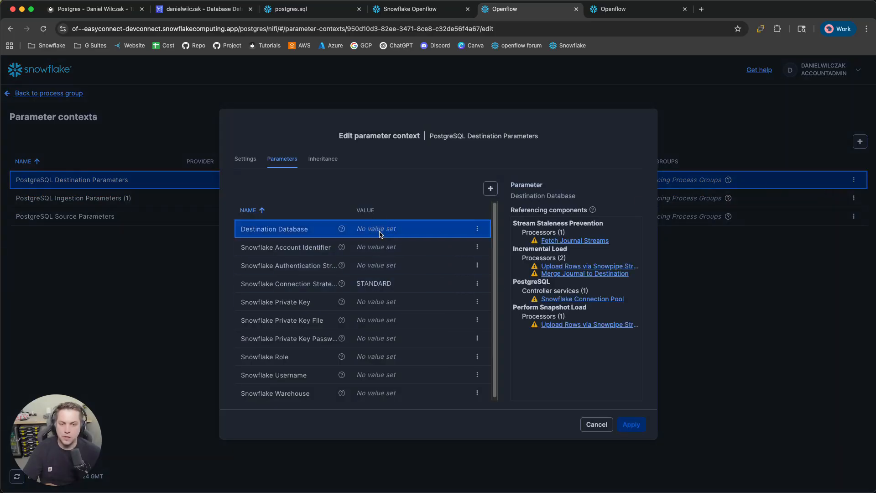
pyautogui.click(380, 232)
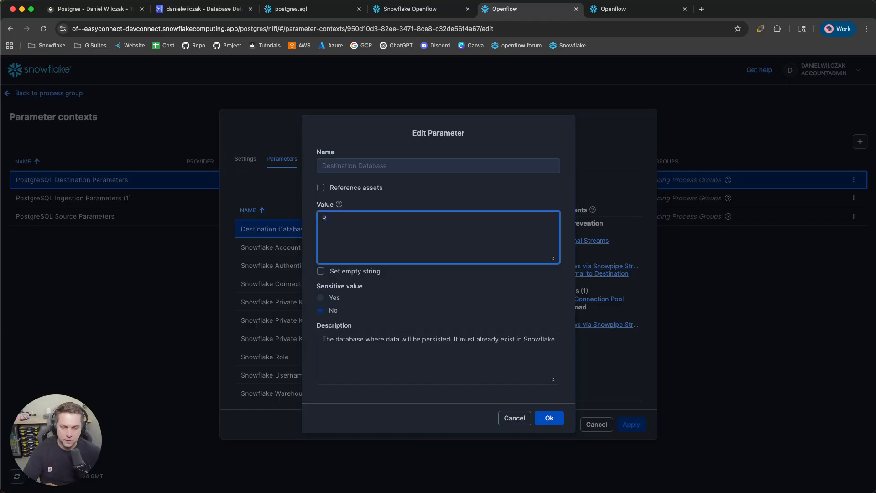
pyautogui.click(548, 418)
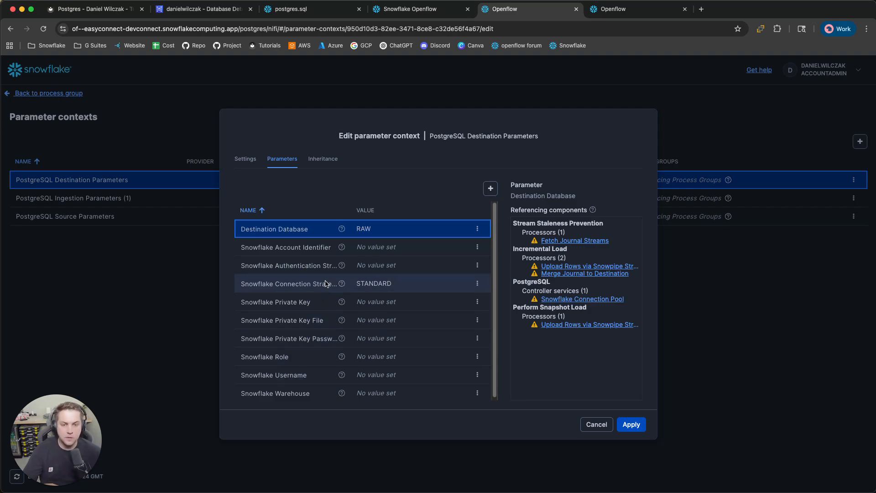
pyautogui.moveTo(342, 268)
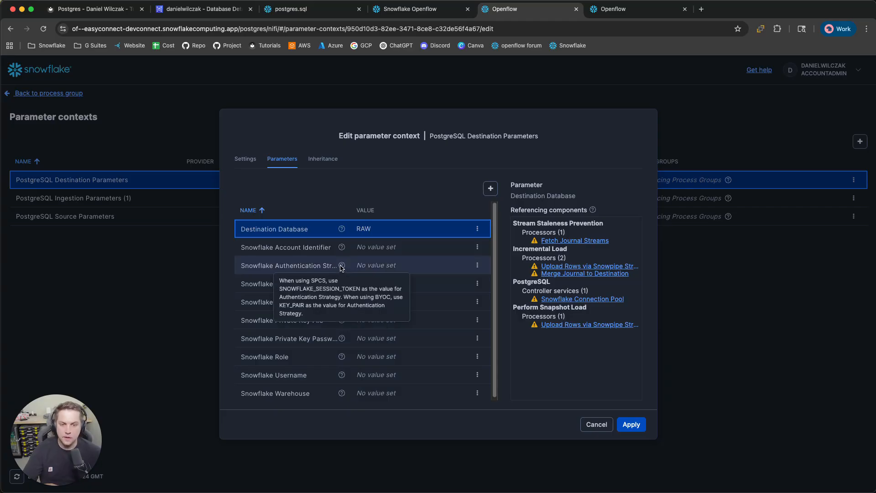
pyautogui.doubleClick(314, 288)
pyautogui.press('super+c')
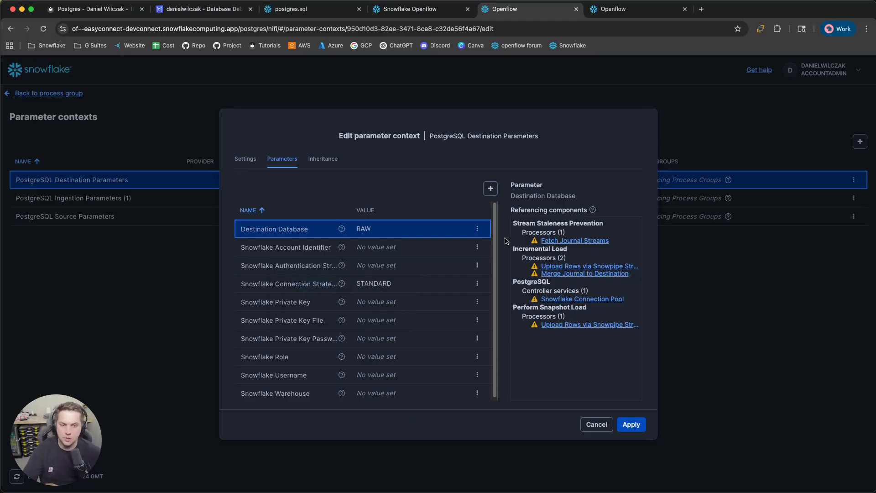
# - Set Authentication Strategy to SNOWFLAKE_SESSION_TOKEN
pyautogui.click(477, 266)
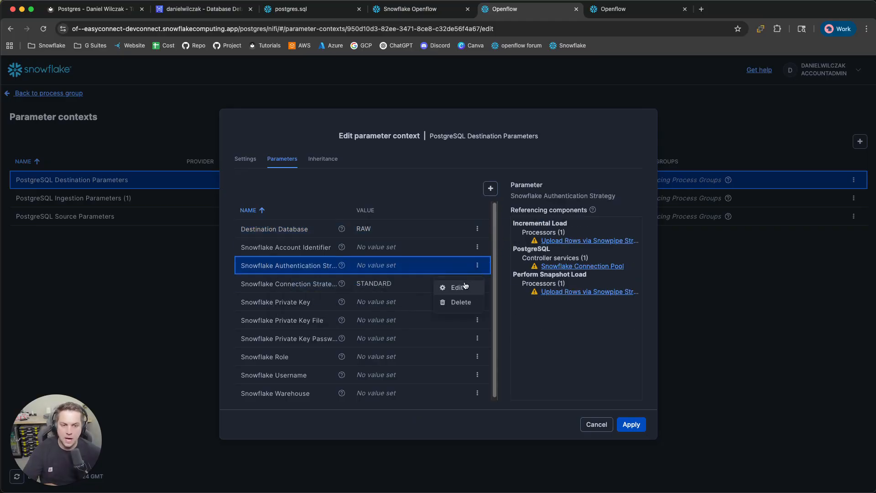
pyautogui.click(462, 287)
pyautogui.click(383, 236)
pyautogui.press('super+v')
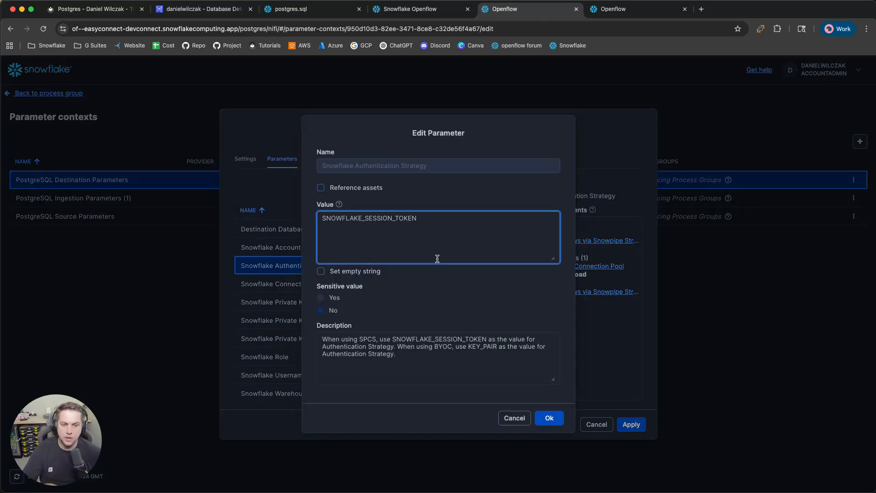
pyautogui.click(549, 419)
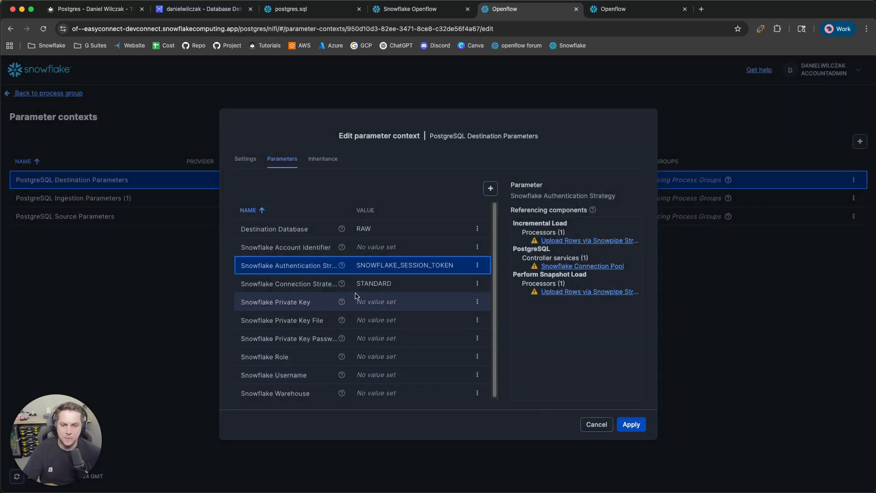
# - Set Snowflake Role to ACCOUNTADMIN
pyautogui.moveTo(343, 284)
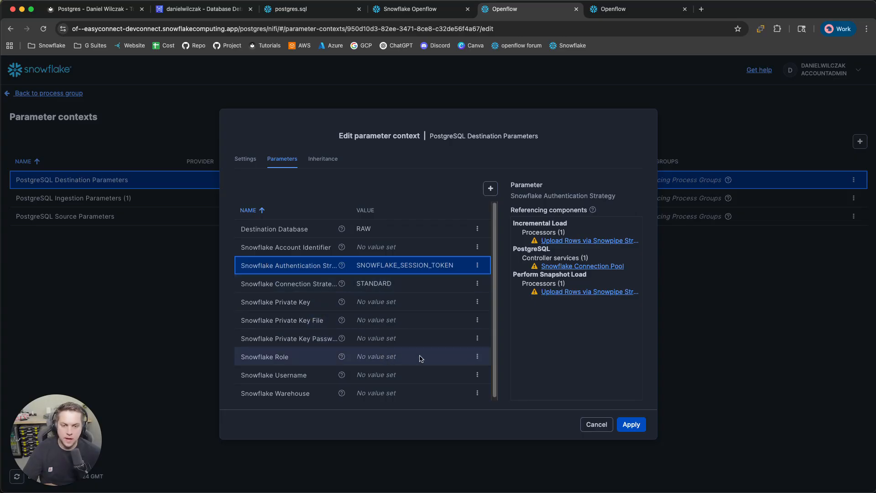
pyautogui.click(477, 357)
pyautogui.click(462, 379)
pyautogui.click(361, 241)
pyautogui.write('ACCOUNTADMIN')
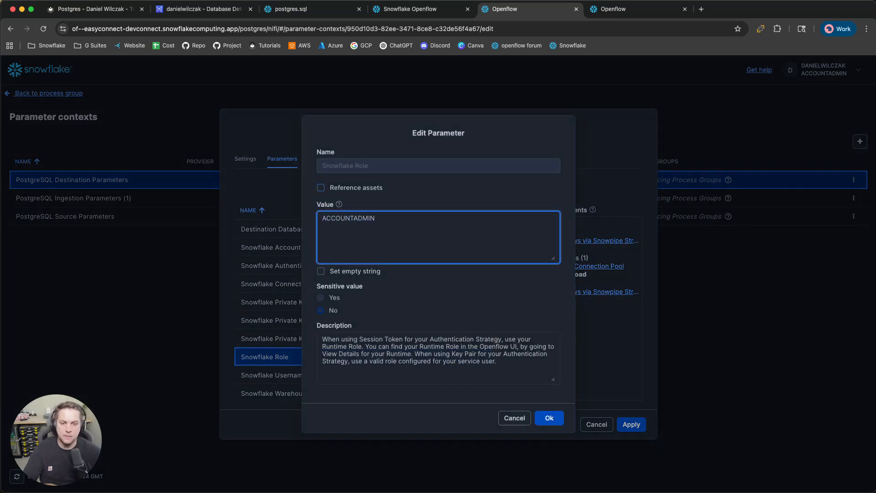
pyautogui.click(549, 418)
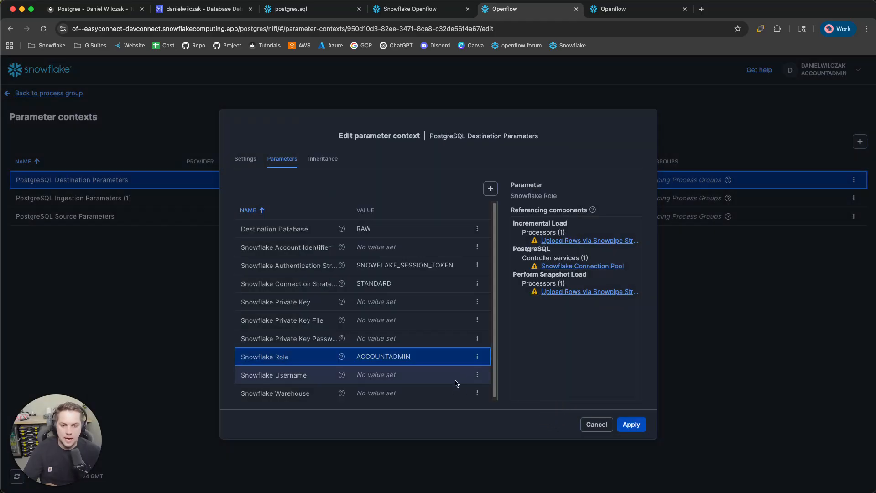
# - Set Snowflake Warehouse to OPENFLOW
pyautogui.click(478, 393)
pyautogui.click(450, 415)
pyautogui.click(368, 234)
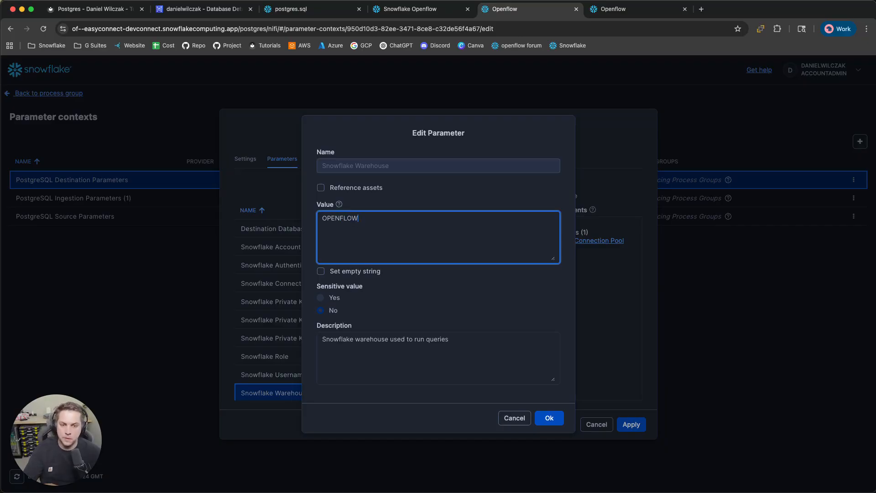
pyautogui.write('OPENFLOW')
pyautogui.click(549, 418)
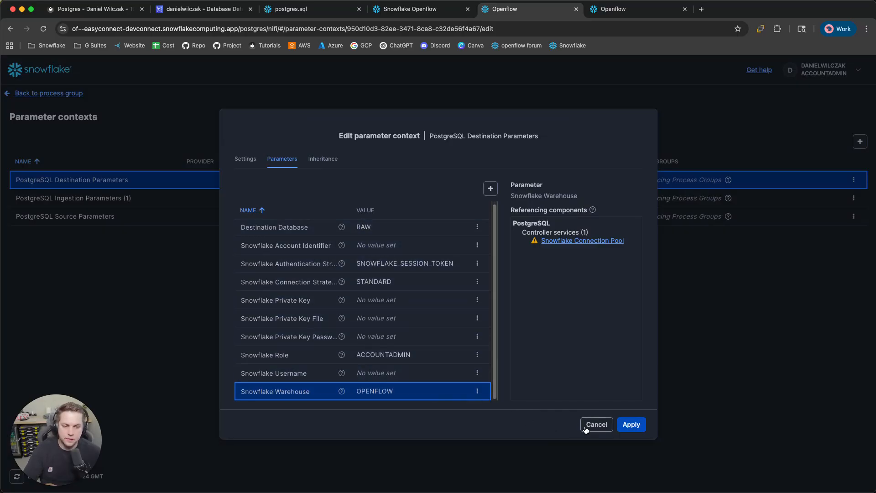
# - Apply the Destination Parameters changes and close the update summary once it finishes
pyautogui.click(633, 425)
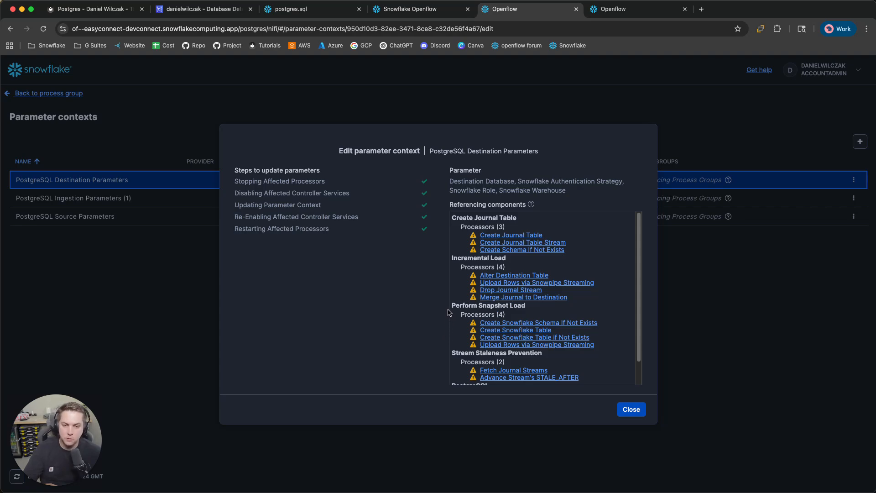
pyautogui.click(631, 408)
pyautogui.click(516, 300)
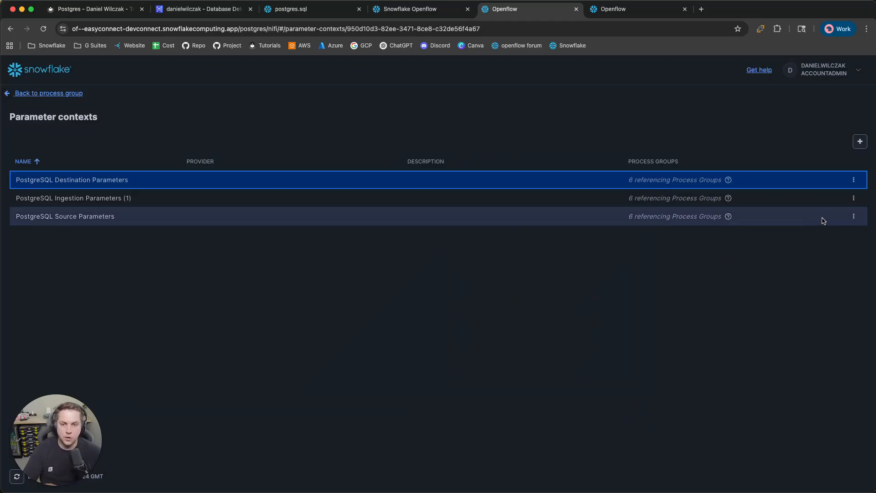
pyautogui.click(854, 218)
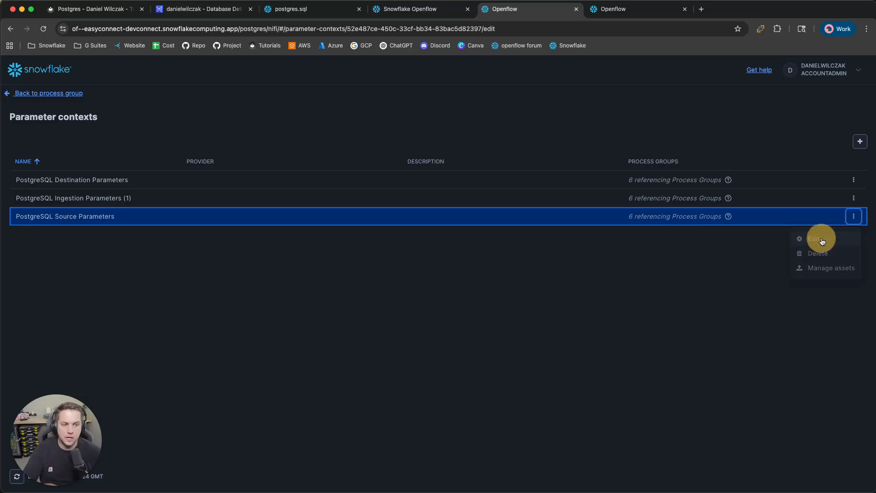
# - Set Connection URL to the RDS jdbc:postgresql address on port 5432, filling in the host and database name
pyautogui.click(822, 239)
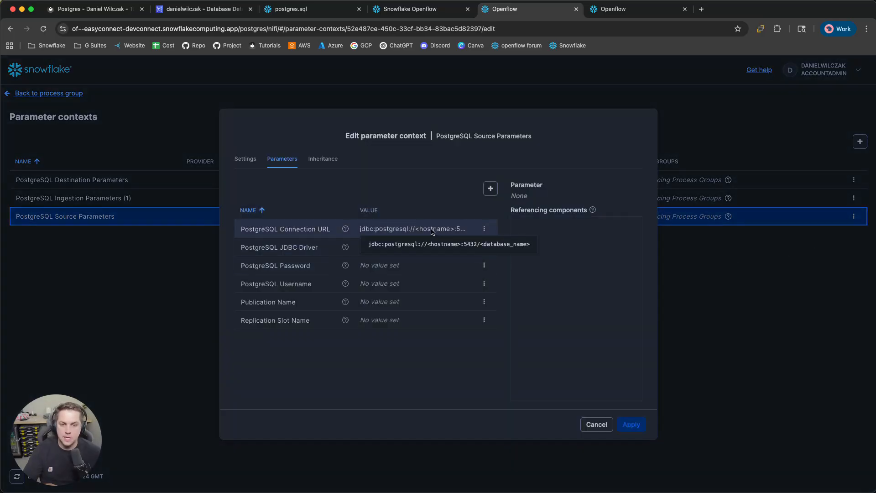
pyautogui.click(485, 228)
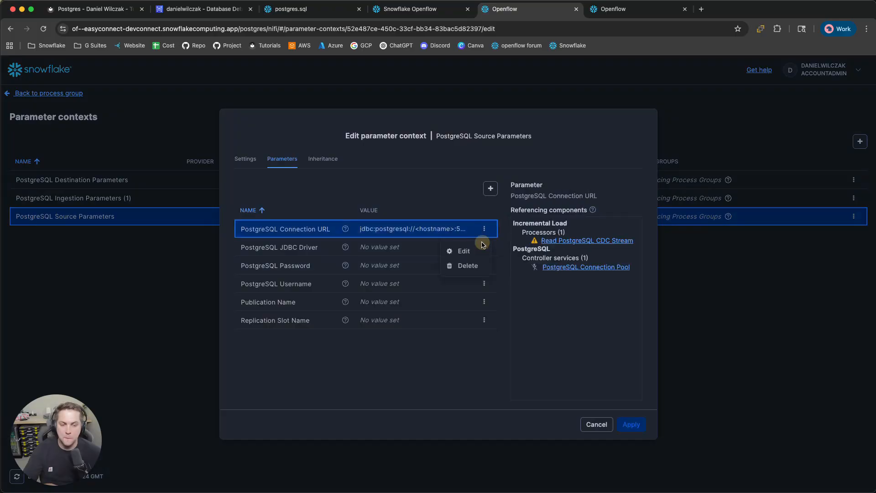
pyautogui.click(470, 250)
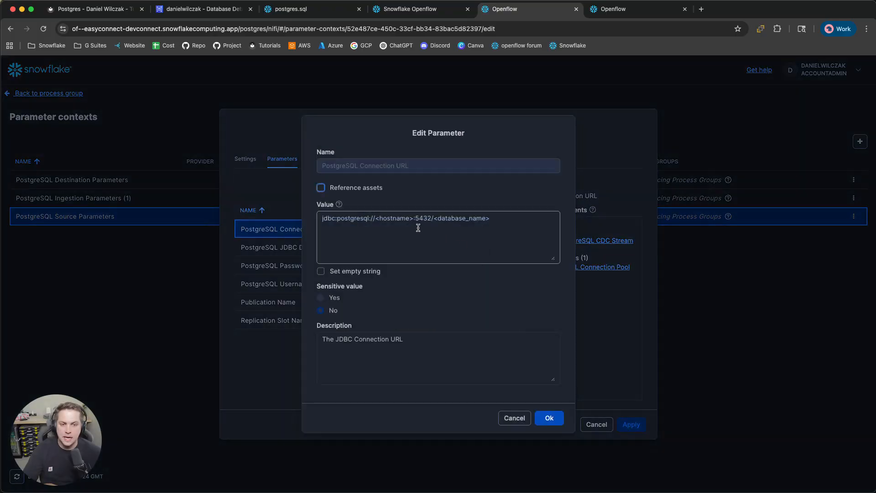
pyautogui.doubleClick(389, 219)
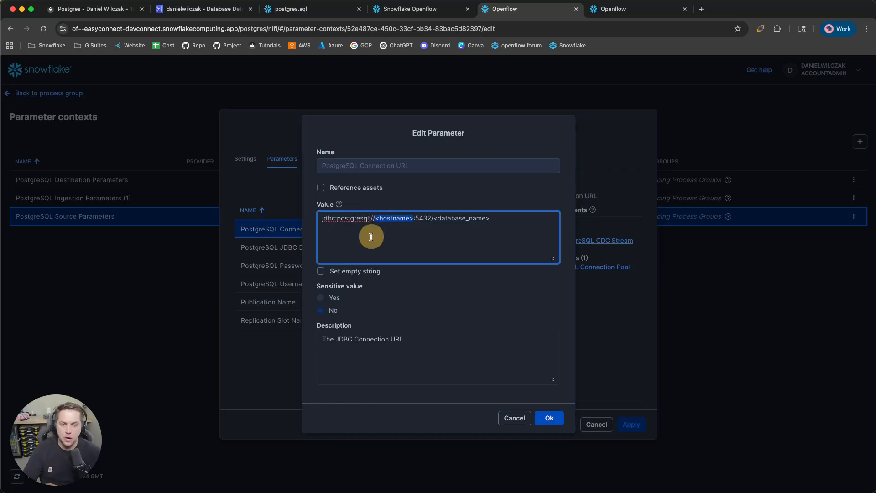
pyautogui.press('super+Tab')
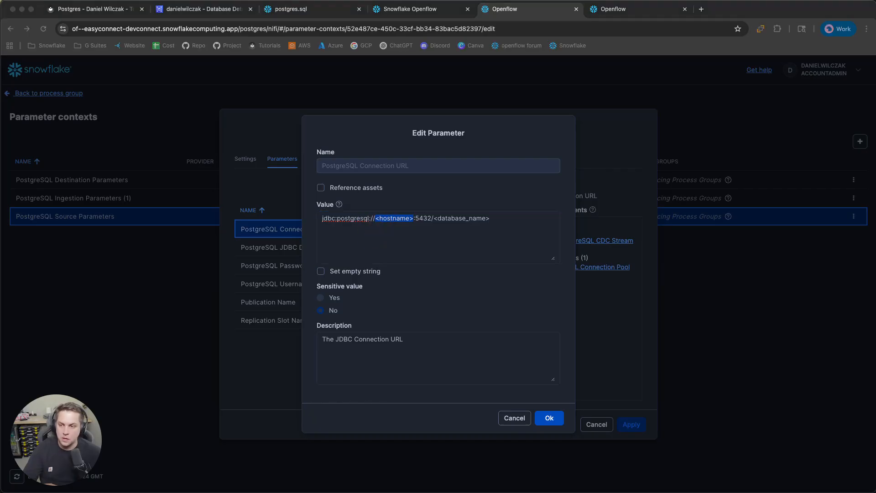
pyautogui.click(409, 222)
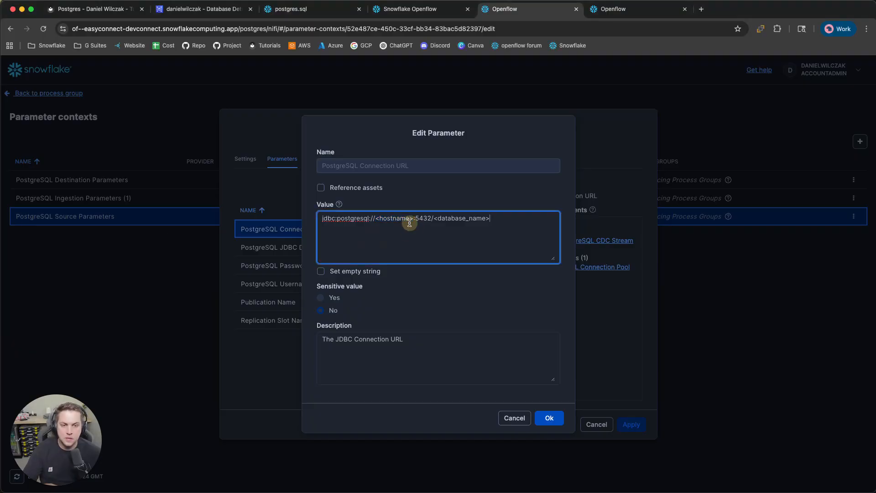
pyautogui.moveTo(414, 219); pyautogui.dragTo(377, 220)
pyautogui.write('danielwilczak.cdqmaq86m7gc.us-west-2.rds.amazonaws.com')
pyautogui.moveTo(468, 226); pyautogui.dragTo(409, 226)
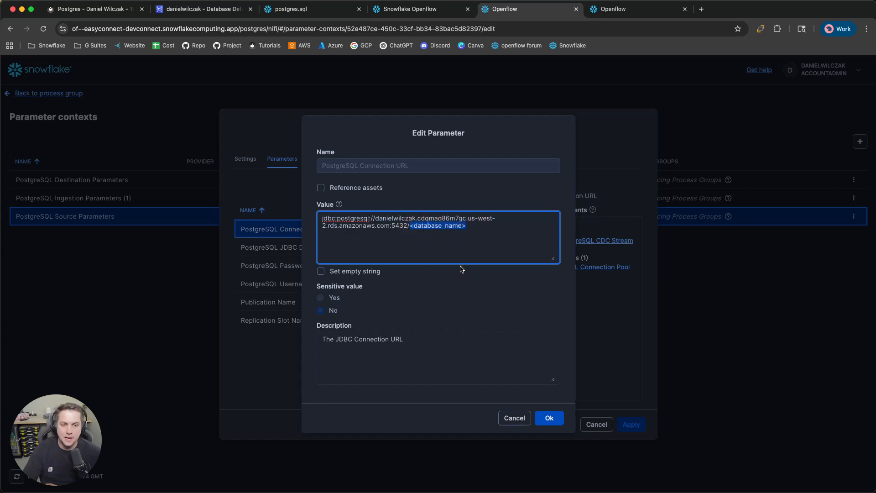
pyautogui.write('danielwilczak')
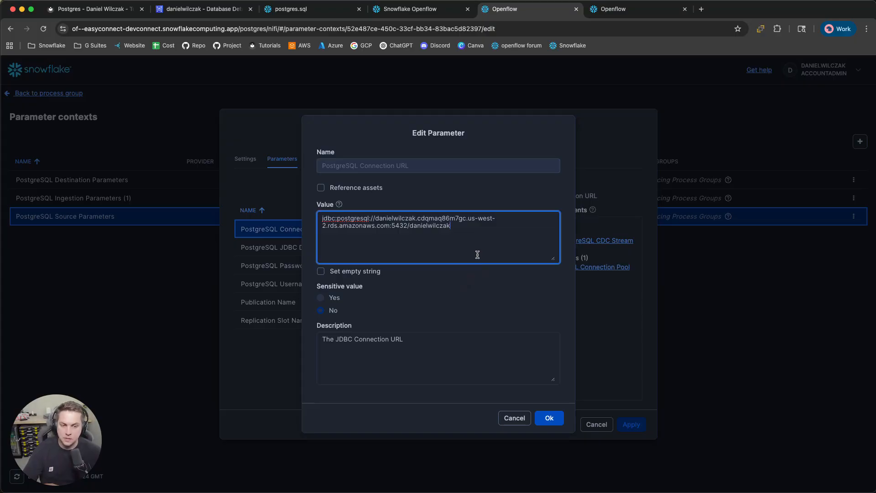
pyautogui.click(549, 418)
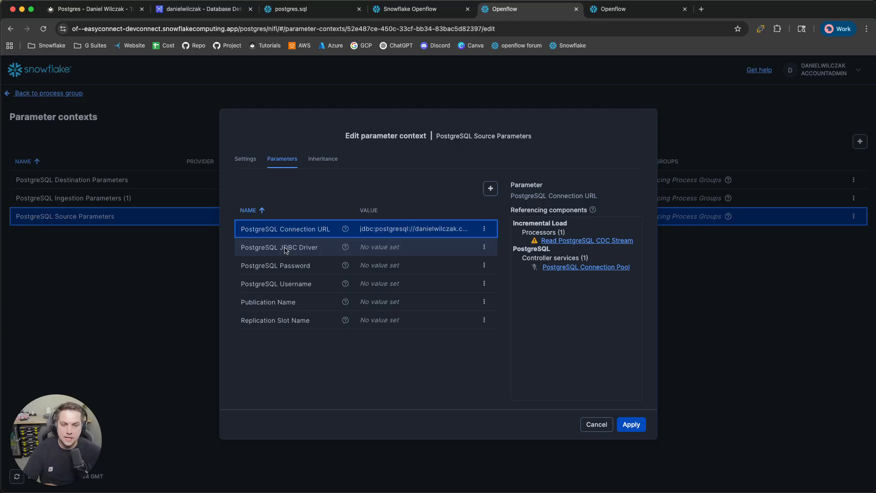
pyautogui.moveTo(336, 249)
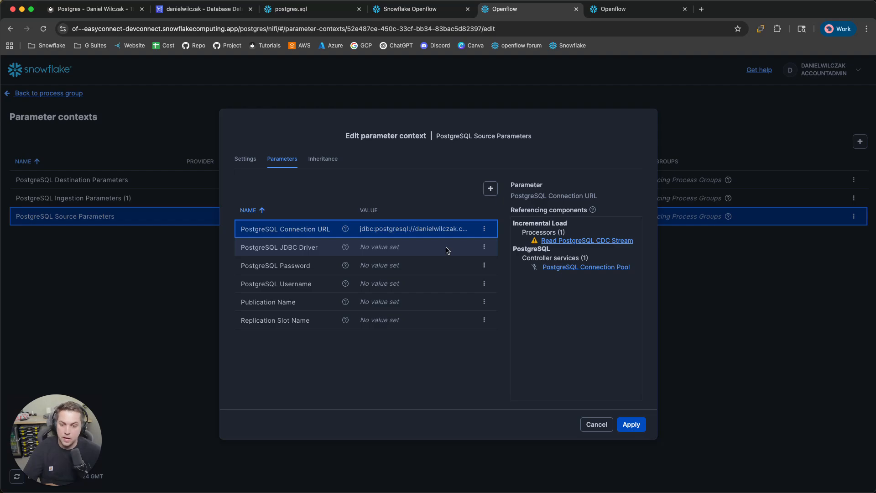
# - Scroll the Postgres tutorial to its Source screenshot, then on to the JDBC driver download step
pyautogui.click(101, 9)
pyautogui.scroll(-5, 429, 249)
pyautogui.scroll(-20, 429, 249)
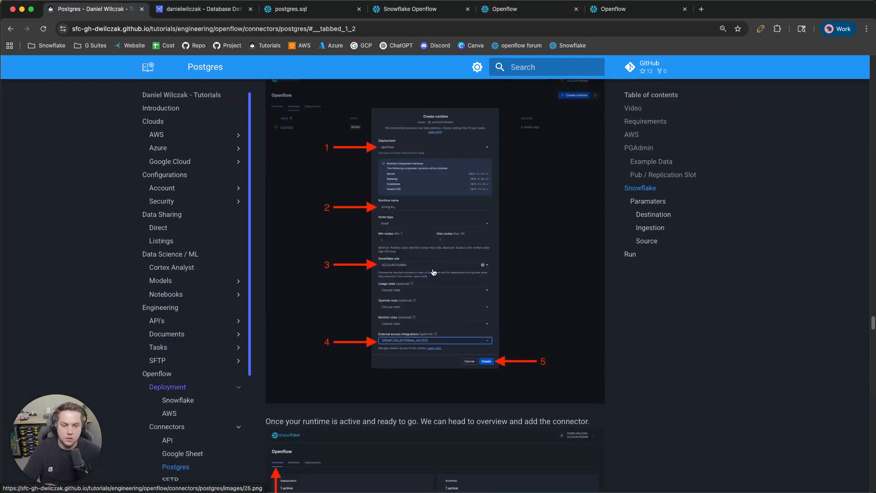
pyautogui.scroll(-20, 439, 288)
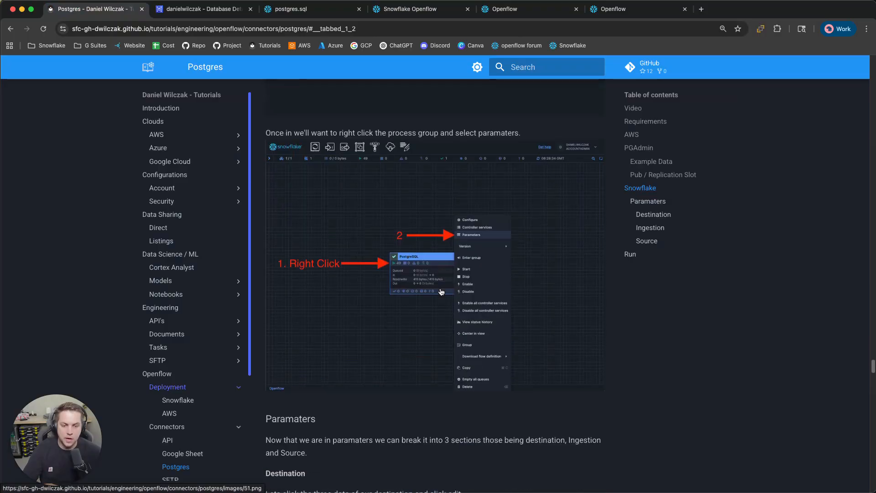
pyautogui.scroll(-10, 442, 290)
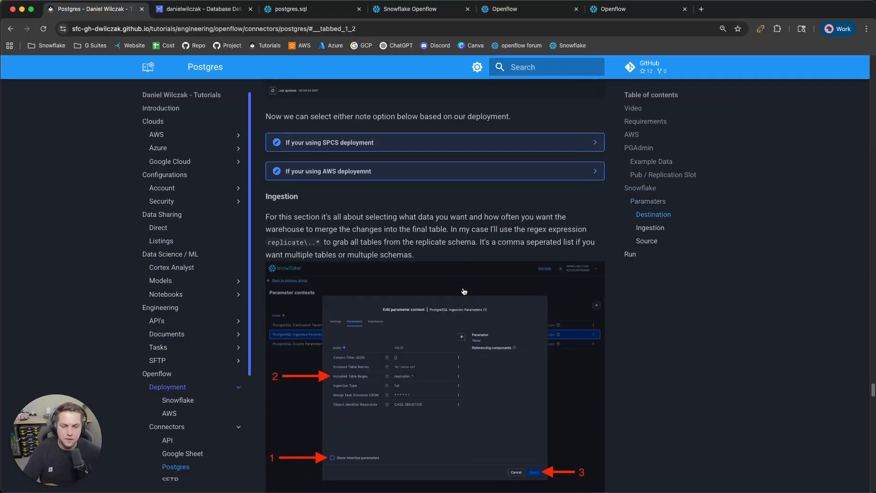
pyautogui.scroll(-10, 465, 291)
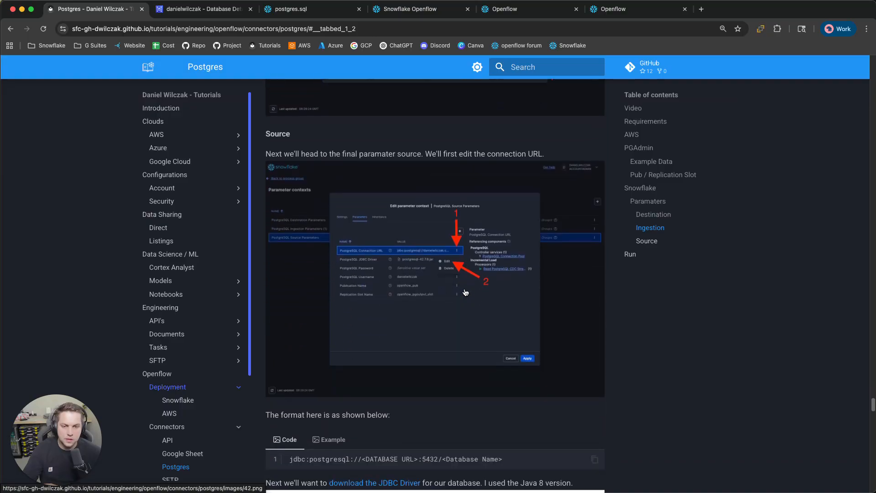
pyautogui.click(420, 257)
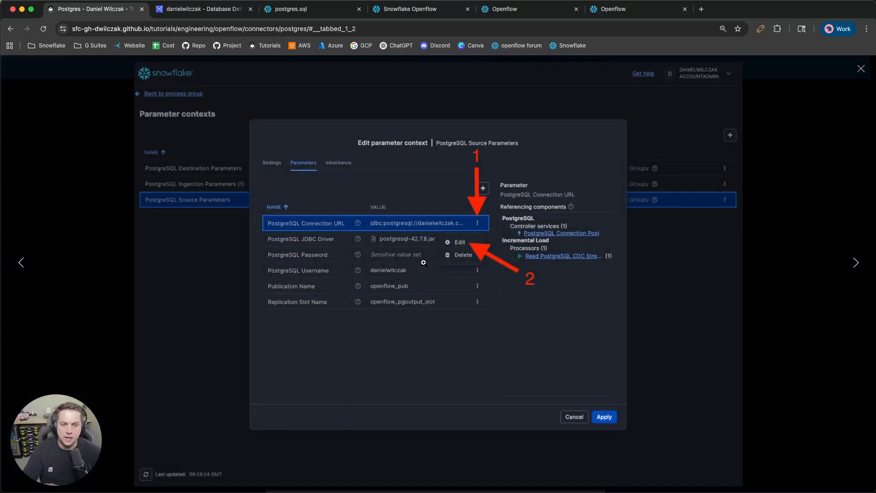
pyautogui.click(431, 245)
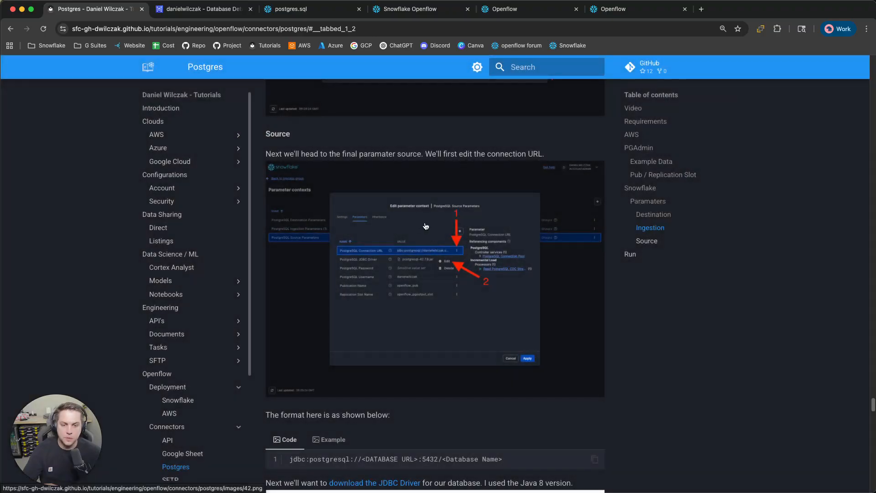
pyautogui.scroll(-5, 426, 226)
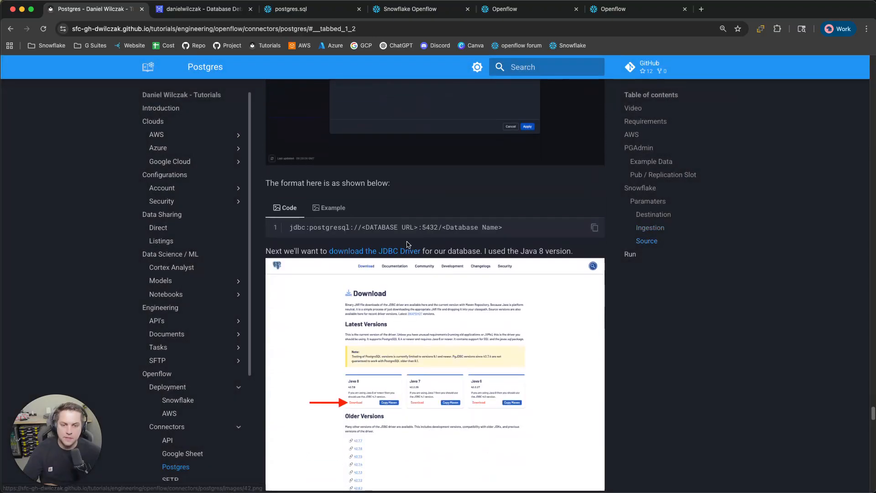
# - Download the Java 8 driver postgresql-42.7.8.jar from pgJDBC and return to Openflow
pyautogui.click(385, 255)
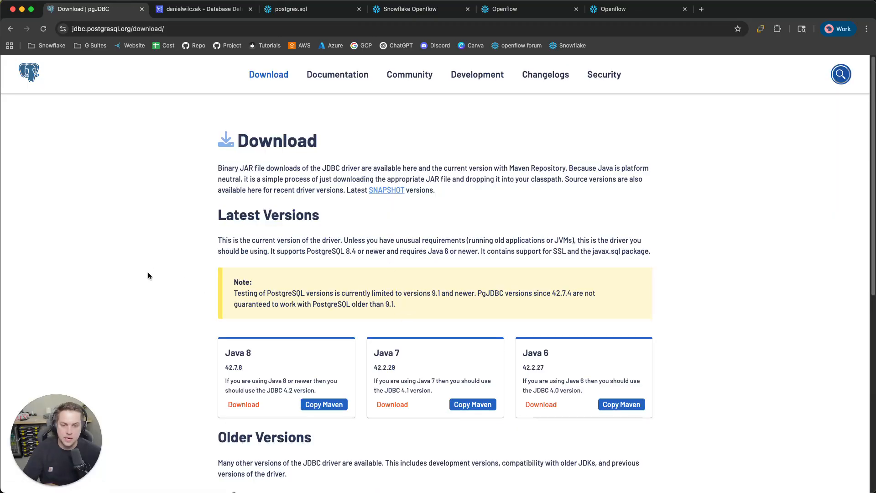
pyautogui.click(243, 405)
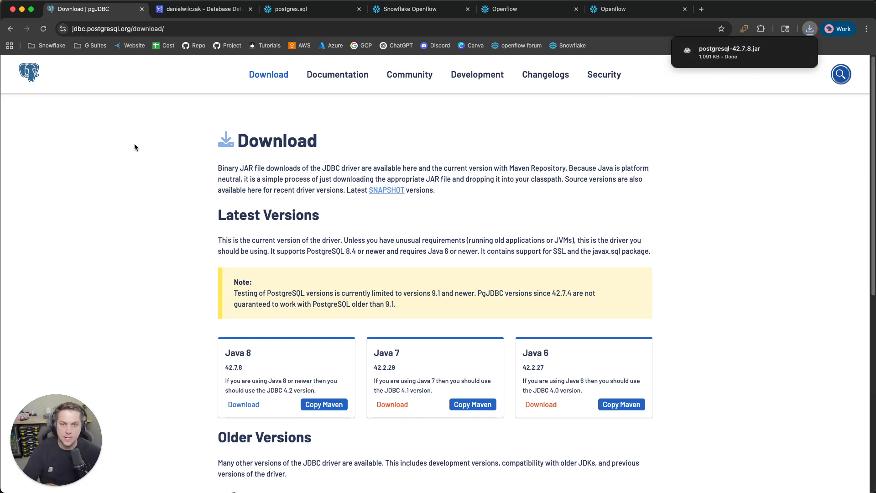
pyautogui.click(511, 9)
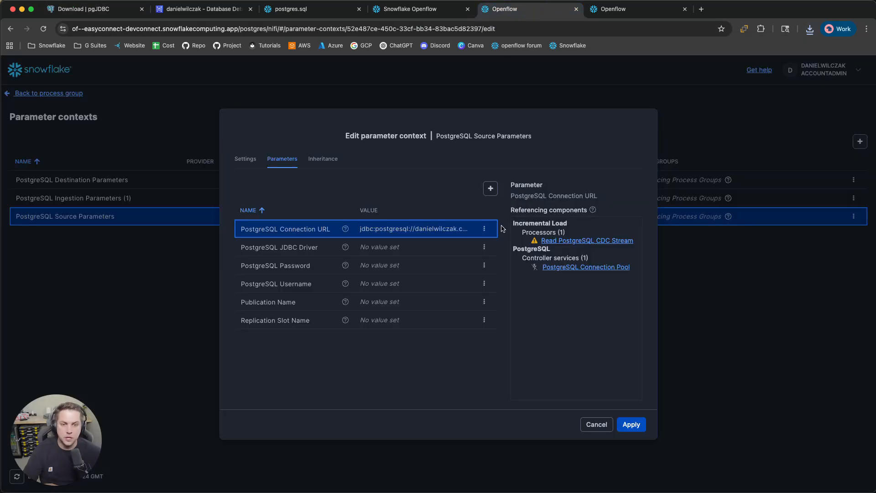
# - Upload postgresql-42.7.8.jar as an asset and reference it as the JDBC Driver value
pyautogui.click(484, 247)
pyautogui.click(456, 270)
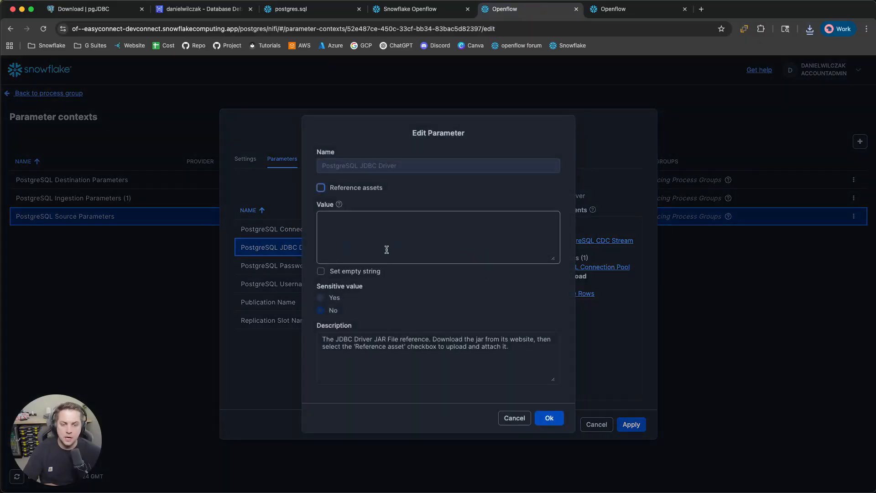
pyautogui.click(321, 188)
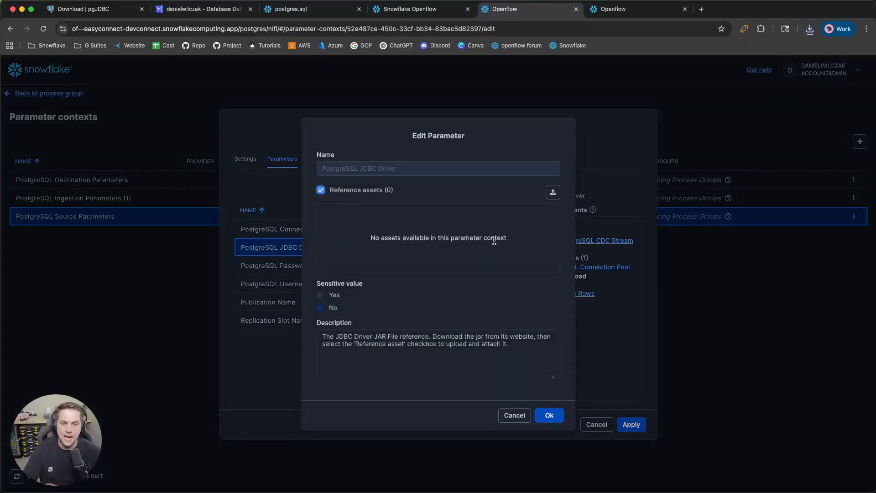
pyautogui.click(552, 192)
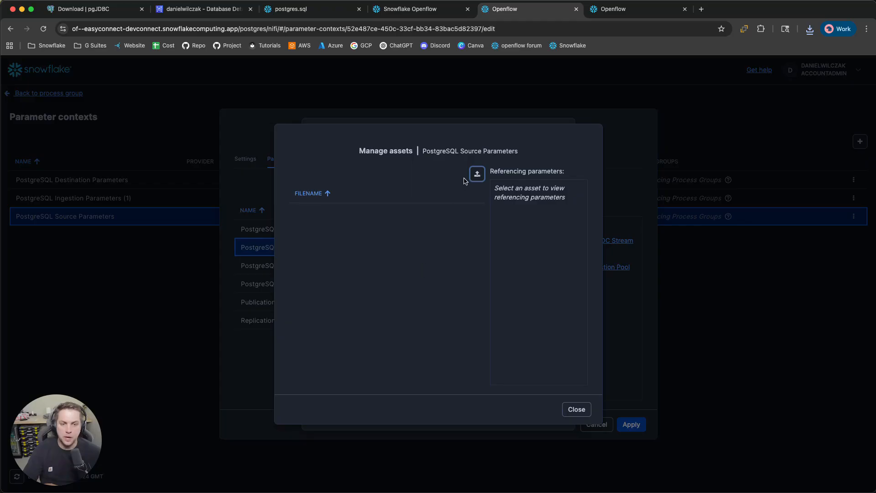
pyautogui.click(478, 173)
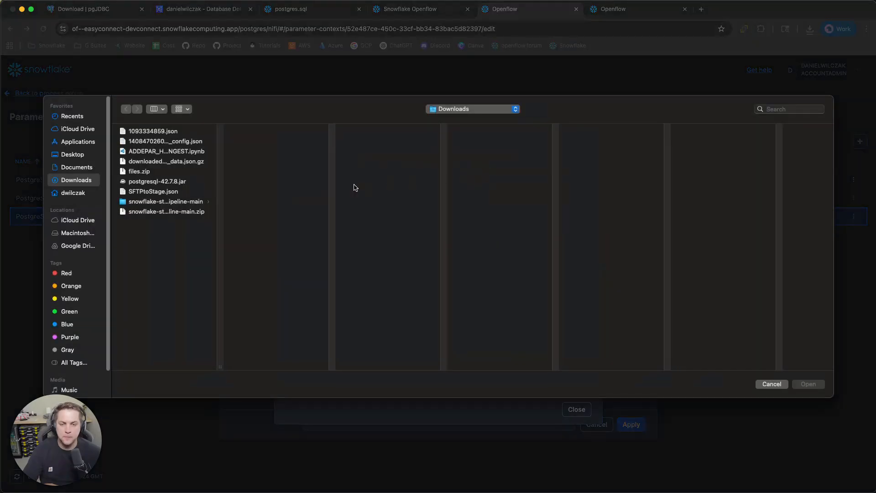
pyautogui.click(157, 181)
pyautogui.click(809, 384)
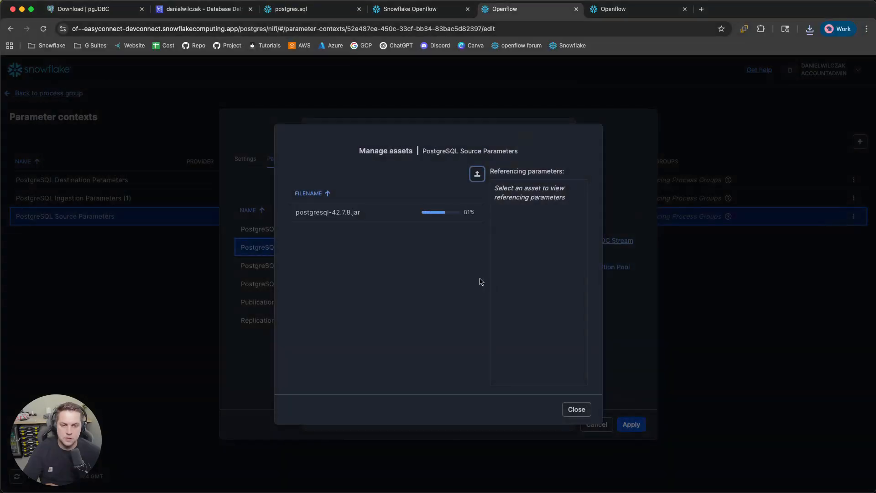
pyautogui.click(577, 409)
pyautogui.click(325, 212)
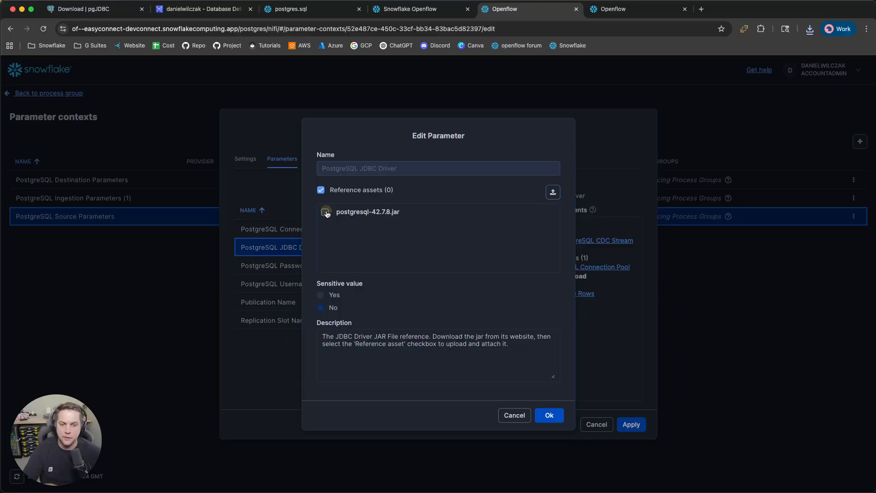
pyautogui.click(549, 415)
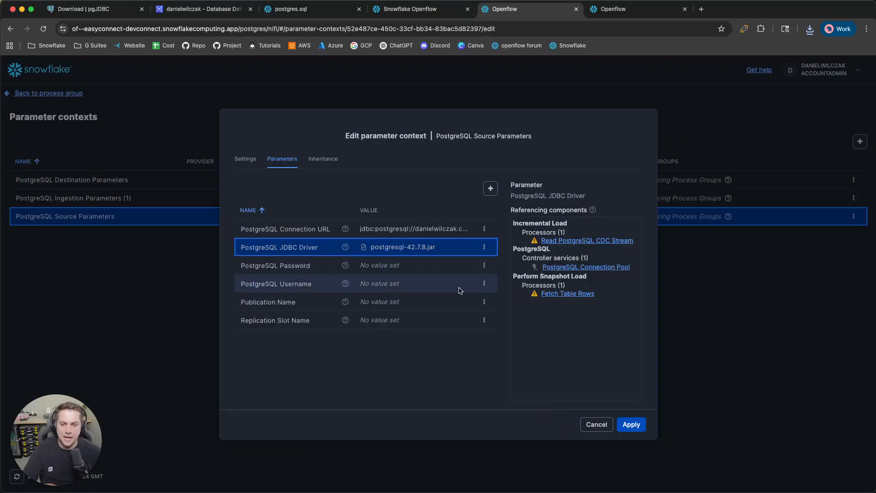
# - Enter the PostgreSQL database username and password, saving the password as a sensitive value
pyautogui.click(484, 286)
pyautogui.click(449, 305)
pyautogui.click(337, 236)
pyautogui.write('danielwilczak')
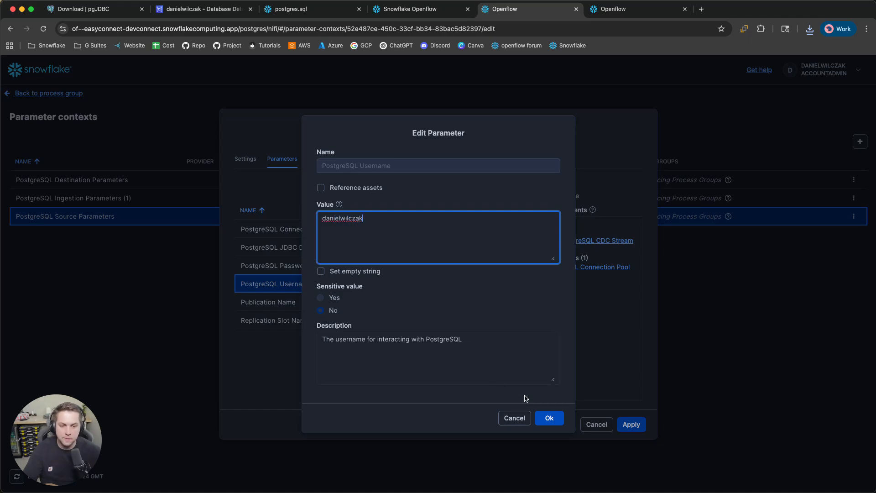
pyautogui.click(549, 418)
pyautogui.click(485, 265)
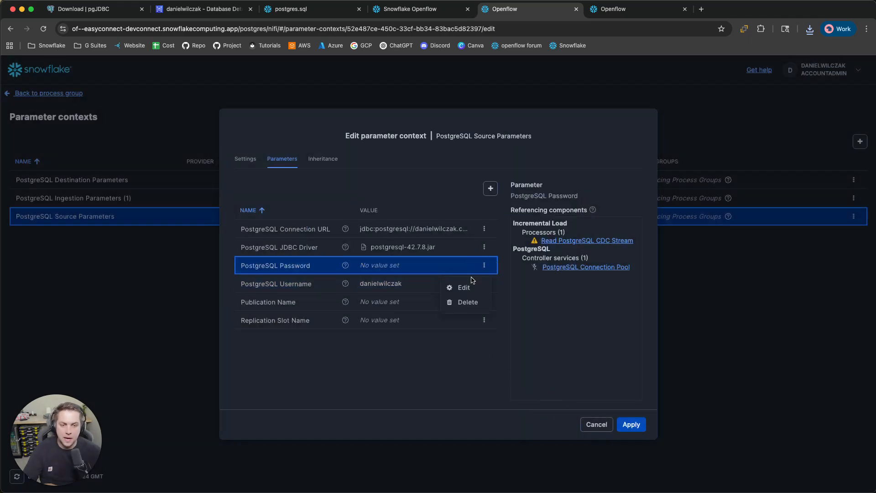
pyautogui.click(483, 267)
pyautogui.click(468, 286)
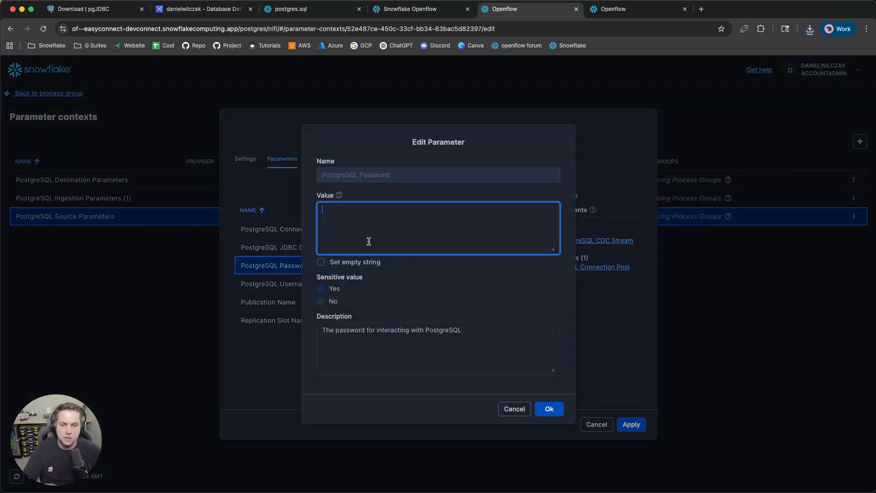
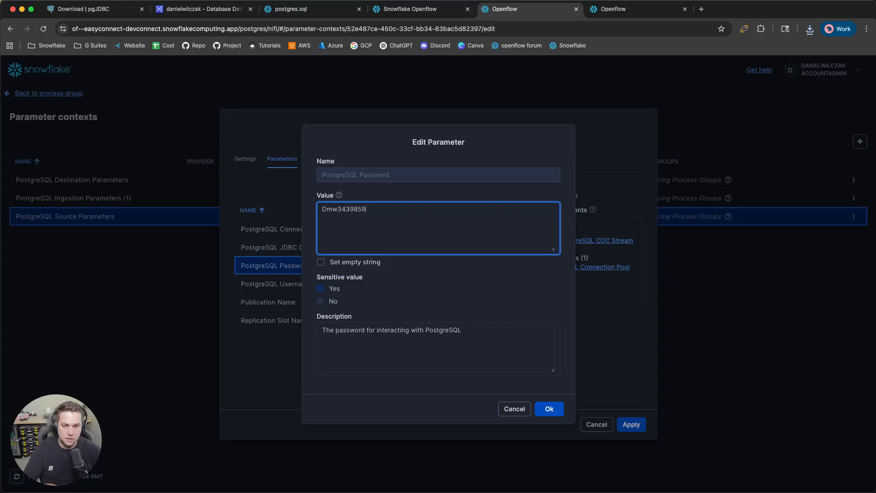
pyautogui.click(549, 409)
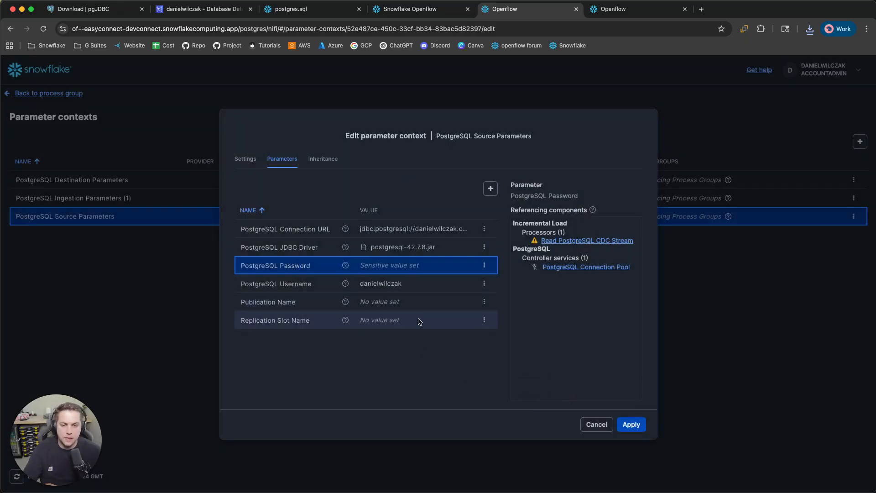
# - Set Publication Name to openflow_pub
pyautogui.click(484, 301)
pyautogui.click(468, 320)
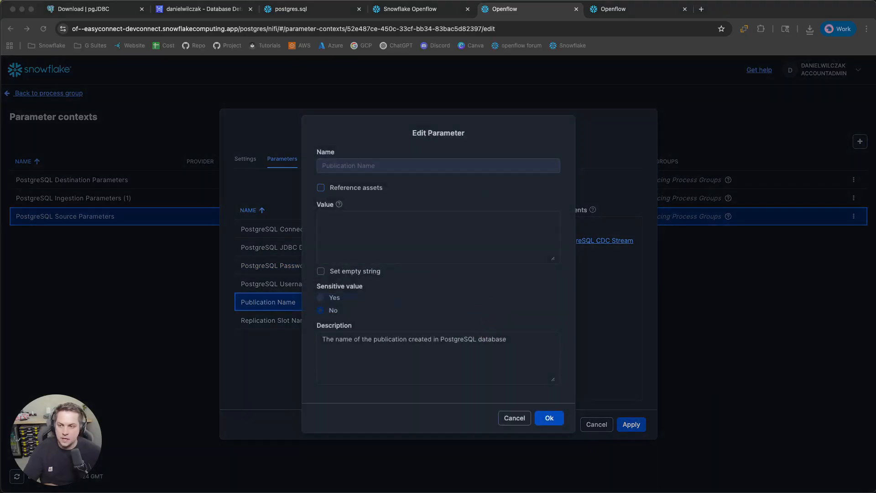
pyautogui.click(427, 246)
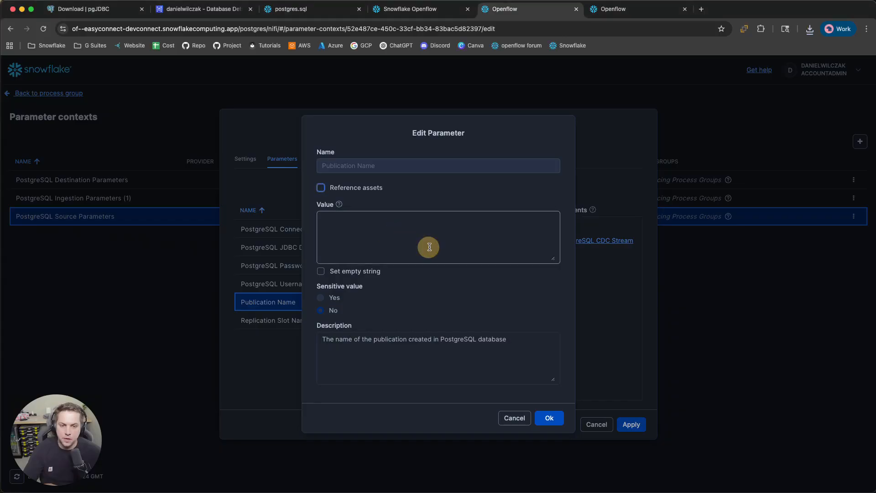
pyautogui.click(392, 231)
pyautogui.write('openflow_pub')
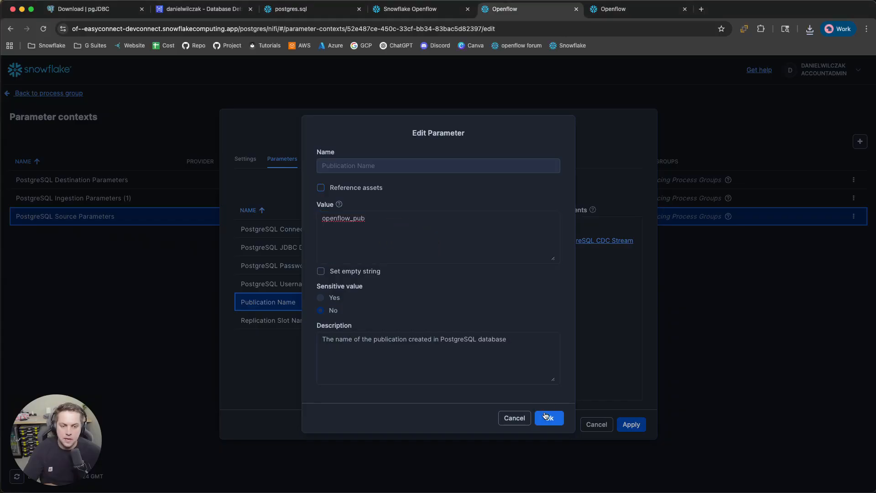
pyautogui.click(549, 418)
pyautogui.click(487, 344)
# - Set Replication Slot Name to openflow_pgoutput_slot and apply the Source Parameters updates
pyautogui.click(484, 320)
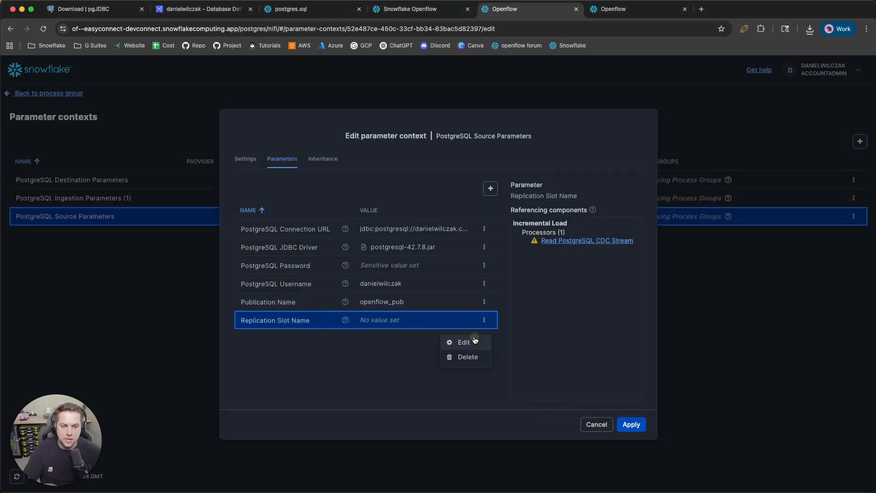
pyautogui.click(470, 340)
pyautogui.press('super+Tab')
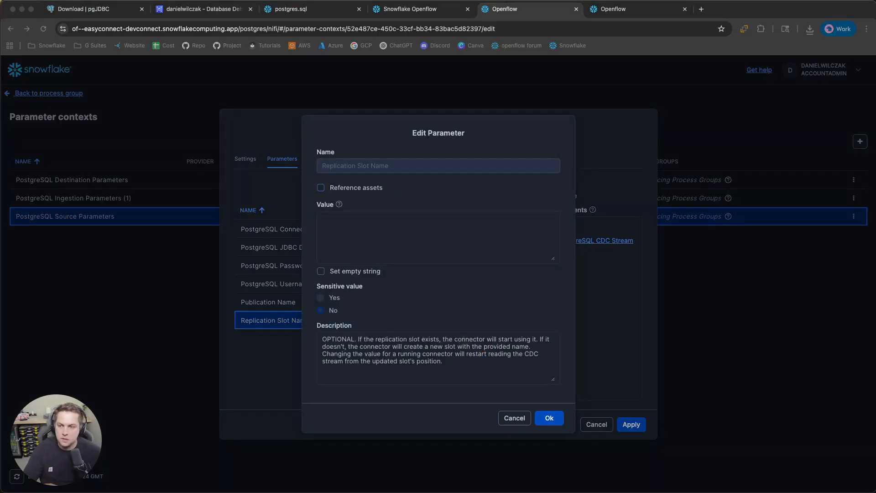
pyautogui.click(432, 235)
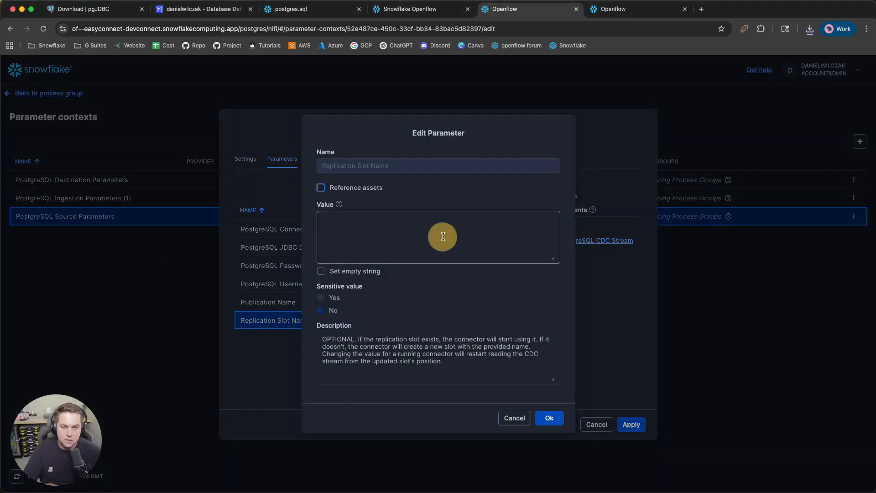
pyautogui.write('openflow_pgoutput_slot')
pyautogui.click(541, 419)
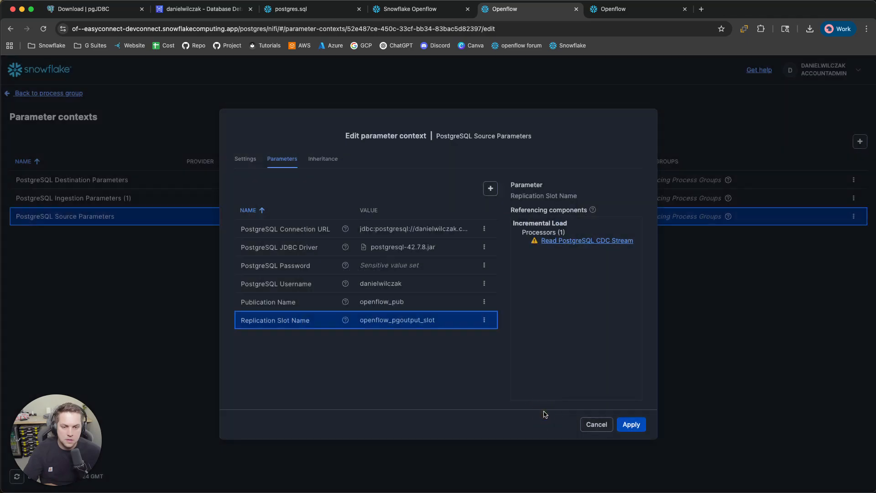
pyautogui.click(632, 425)
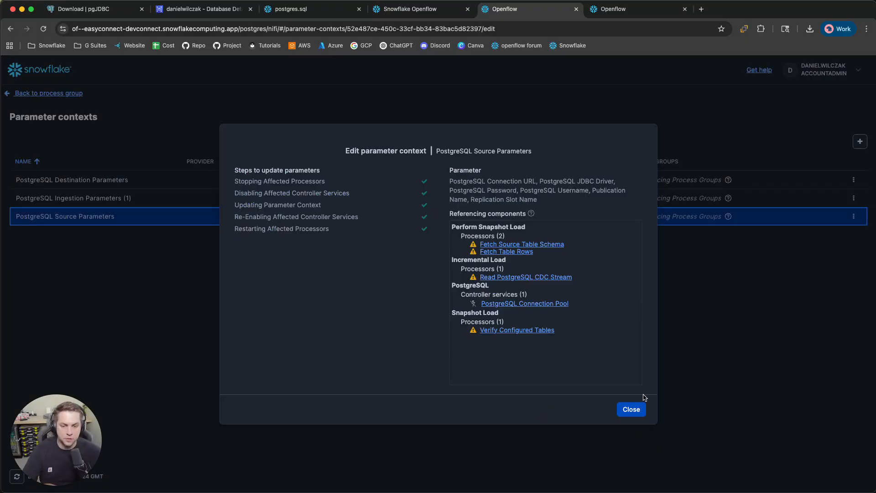
pyautogui.click(632, 412)
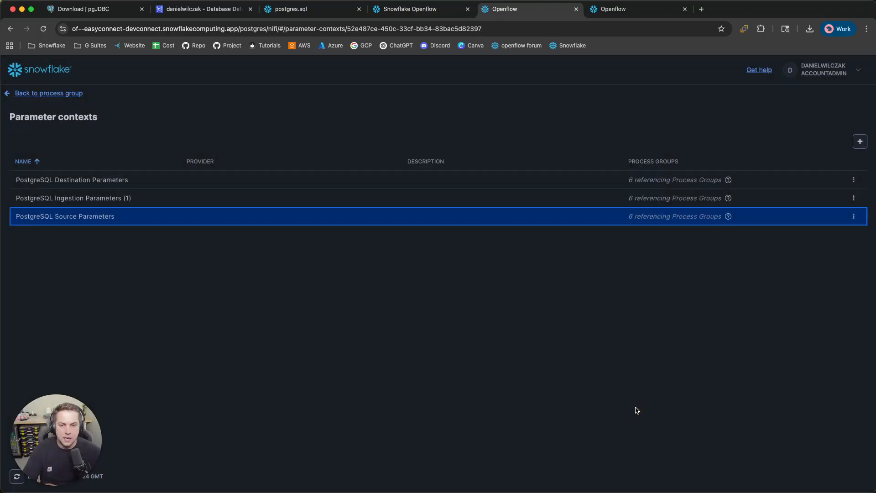
# - Open Ingestion Parameters with inherited parameters hidden, and review Included Table Names unchanged
pyautogui.click(853, 197)
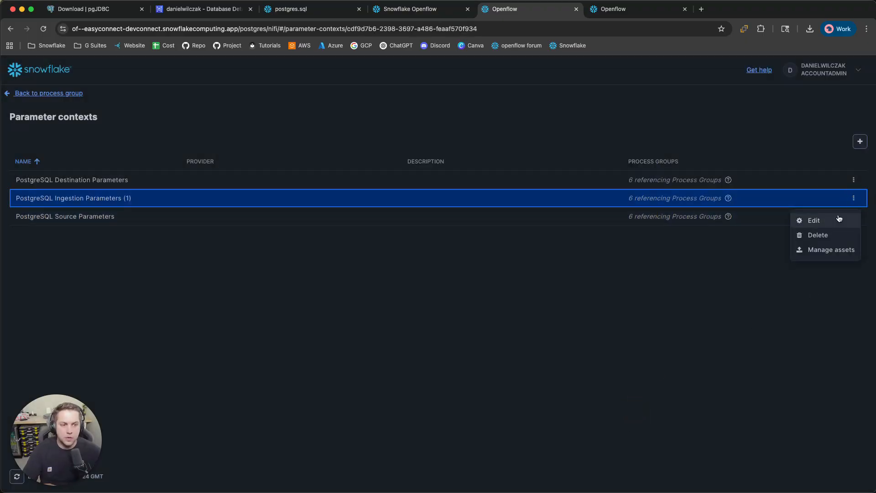
pyautogui.click(814, 221)
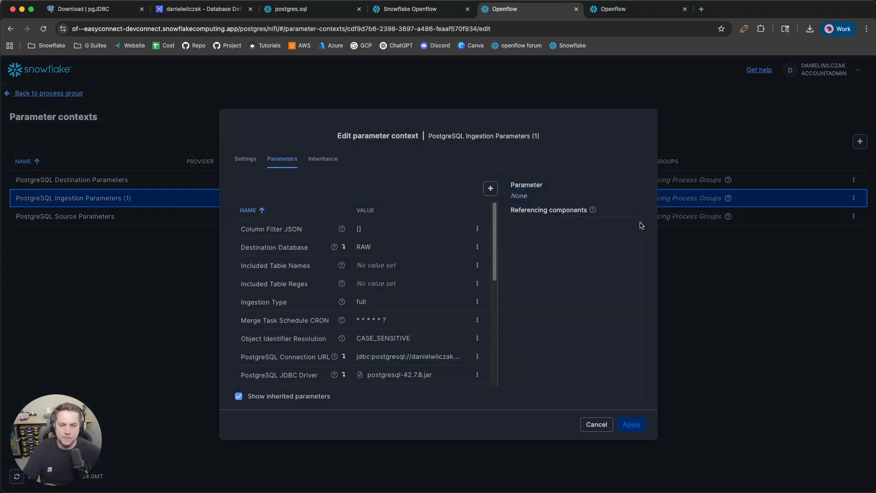
pyautogui.click(255, 398)
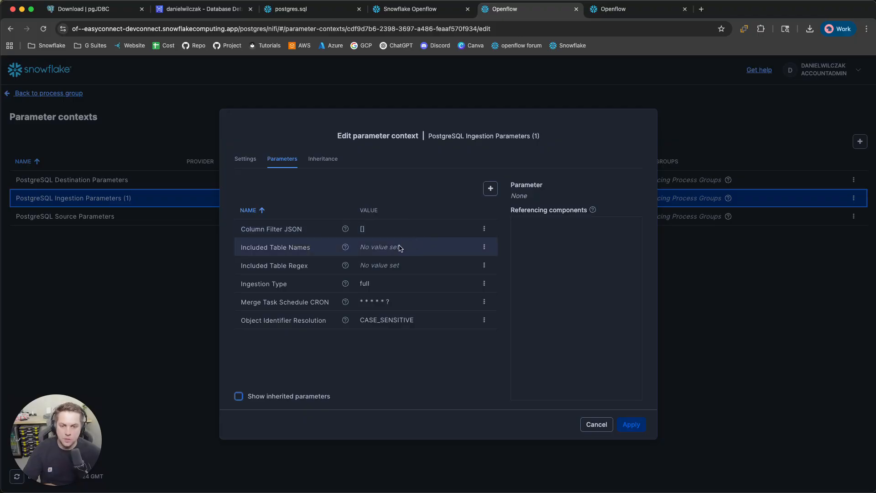
pyautogui.click(483, 249)
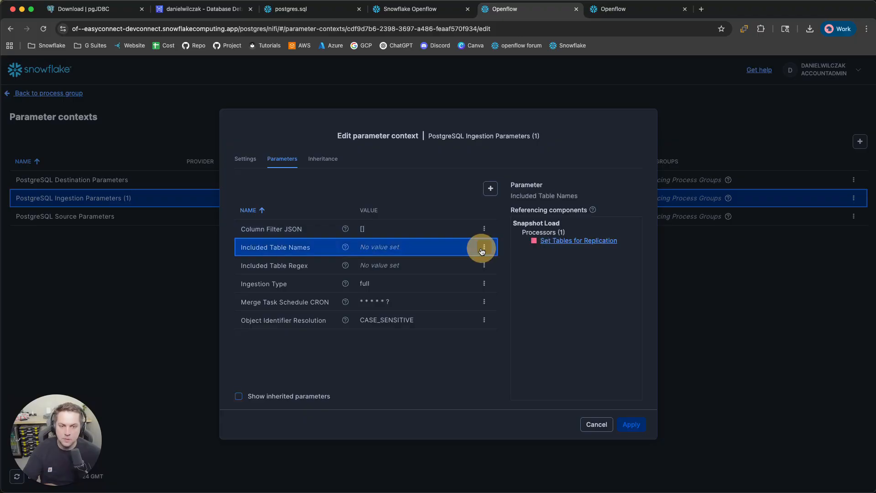
pyautogui.click(484, 249)
pyautogui.click(466, 268)
pyautogui.click(479, 360)
pyautogui.keyDown('shift'); pyautogui.click(352, 357); pyautogui.keyUp('shift')
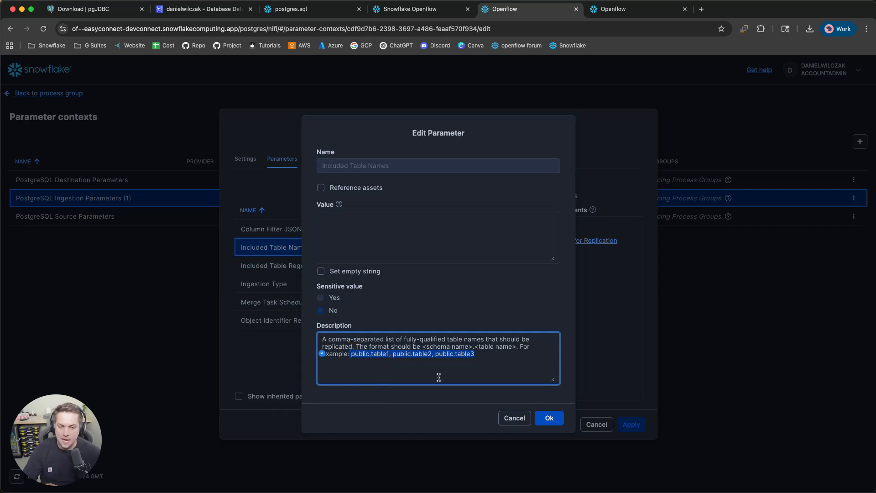
pyautogui.click(512, 419)
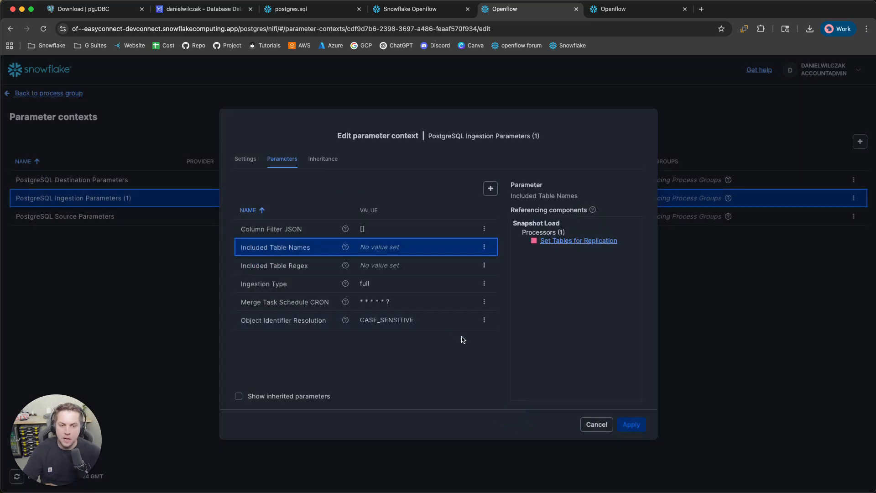
# - Paste the example regex into Included Table Regex and change it to replicate\..*
pyautogui.click(484, 266)
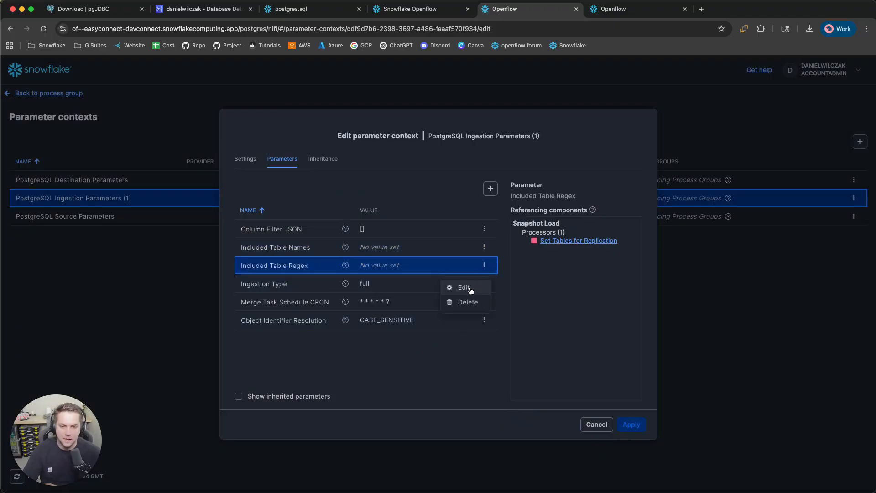
pyautogui.click(471, 290)
pyautogui.moveTo(397, 362); pyautogui.dragTo(441, 361)
pyautogui.press('cmd+c')
pyautogui.click(357, 254)
pyautogui.press('cmd+v')
pyautogui.doubleClick(343, 219)
pyautogui.write('replic')
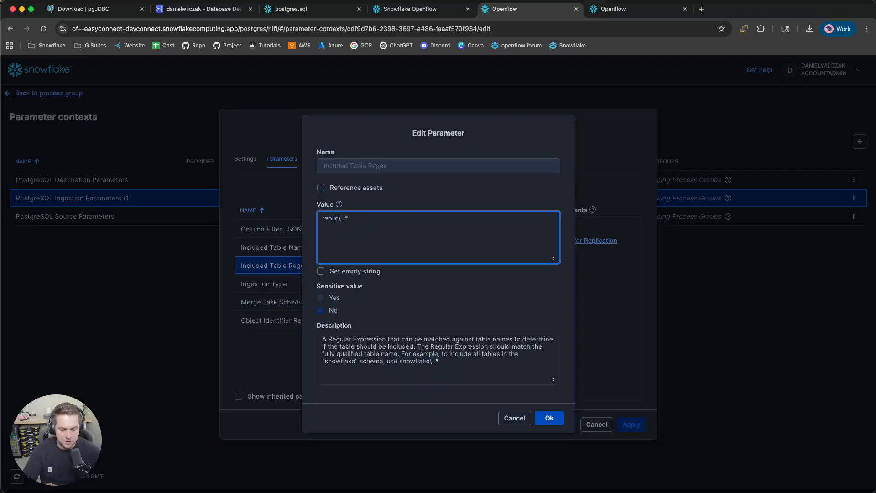
pyautogui.click(385, 223)
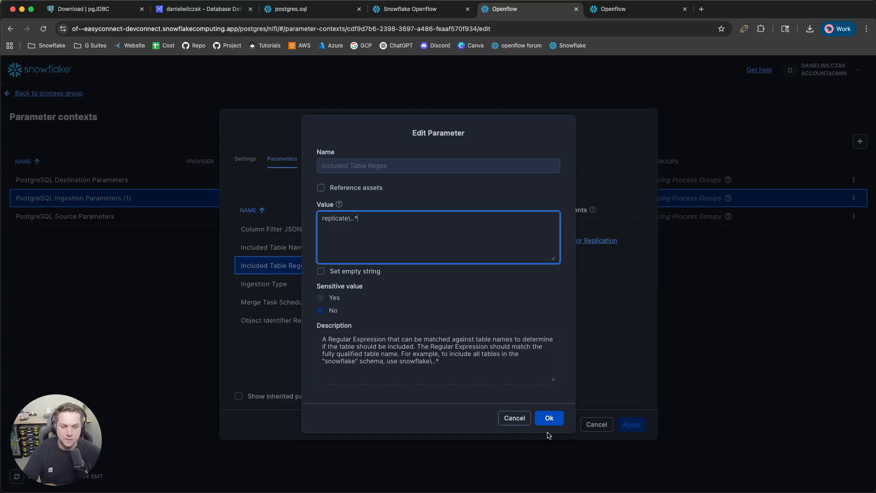
pyautogui.click(550, 419)
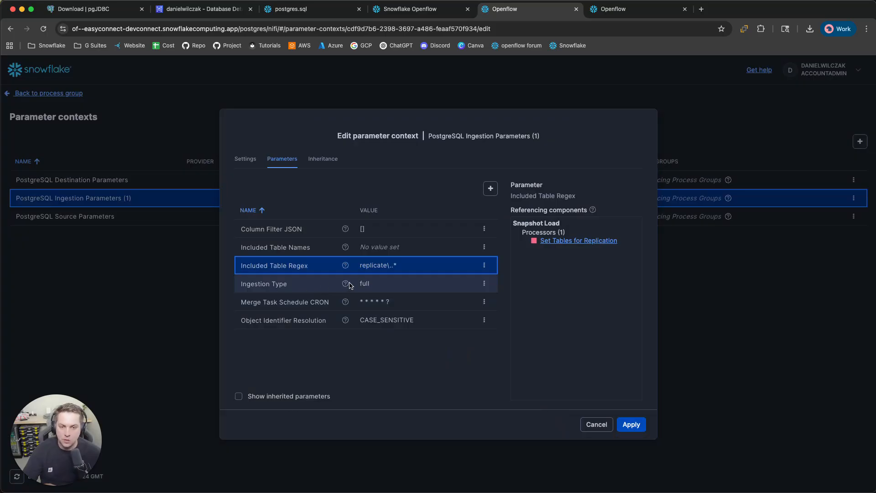
# - Check Ingestion Type, leaving it at full, and locate the Merge Task Schedule CRON parameter
pyautogui.moveTo(347, 286)
pyautogui.click(484, 284)
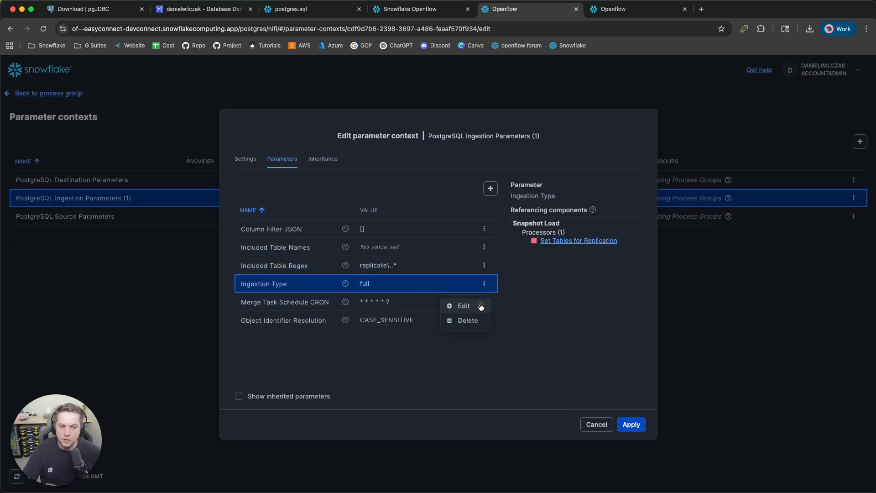
pyautogui.click(478, 306)
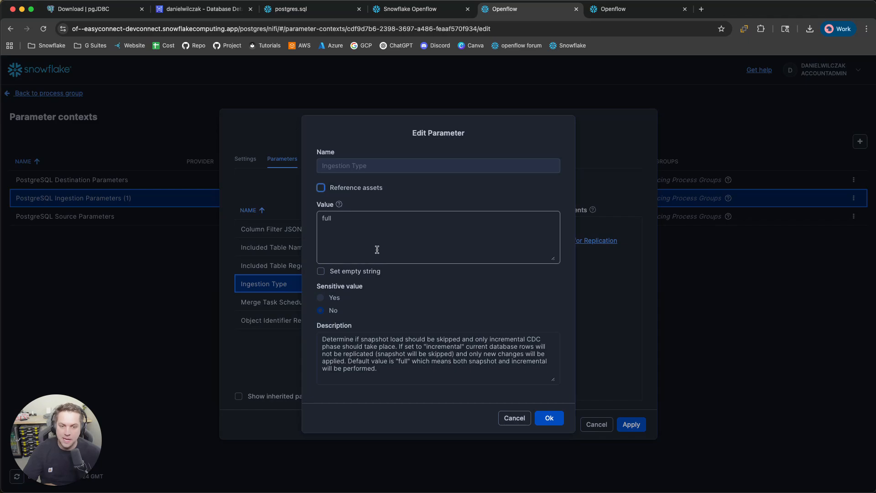
pyautogui.click(509, 417)
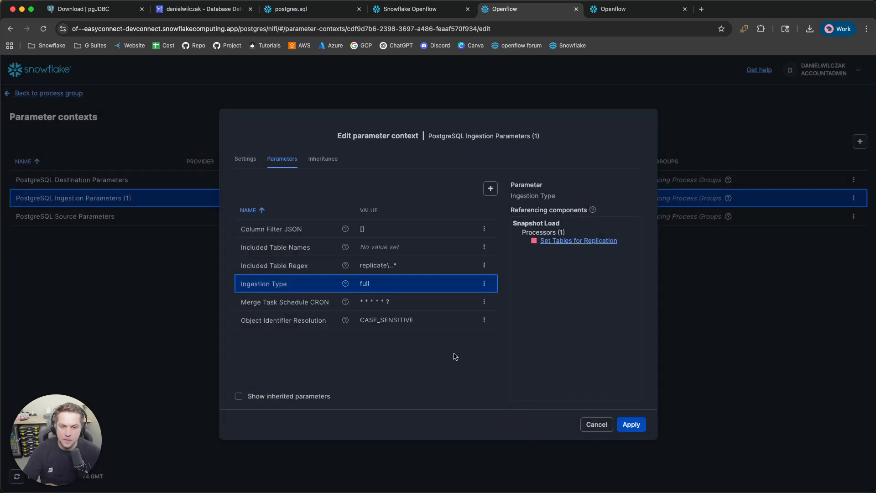
pyautogui.moveTo(242, 303); pyautogui.dragTo(330, 302)
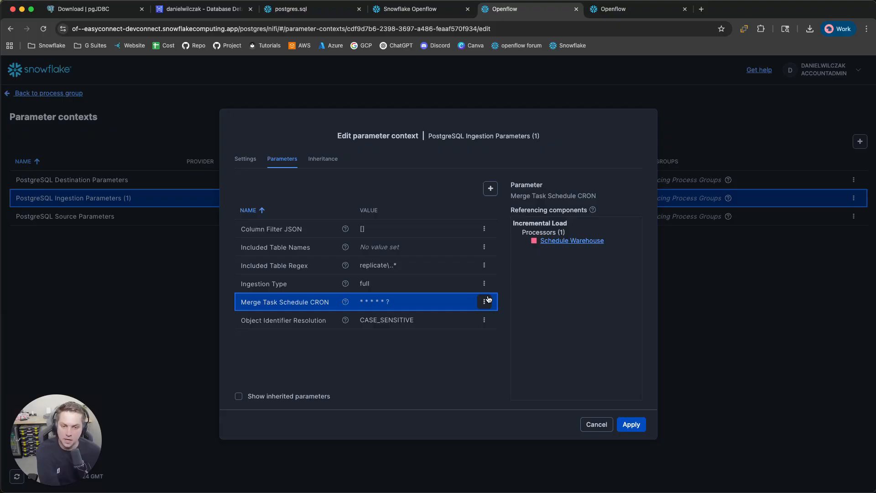
# - Open Merge Task Schedule CRON, confirm its value * * * * * ?, and close the editor
pyautogui.click(485, 301)
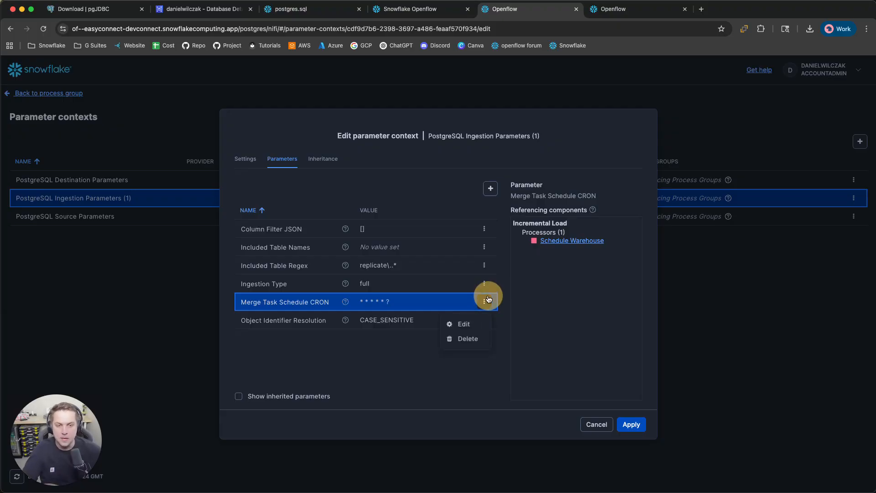
pyautogui.click(470, 322)
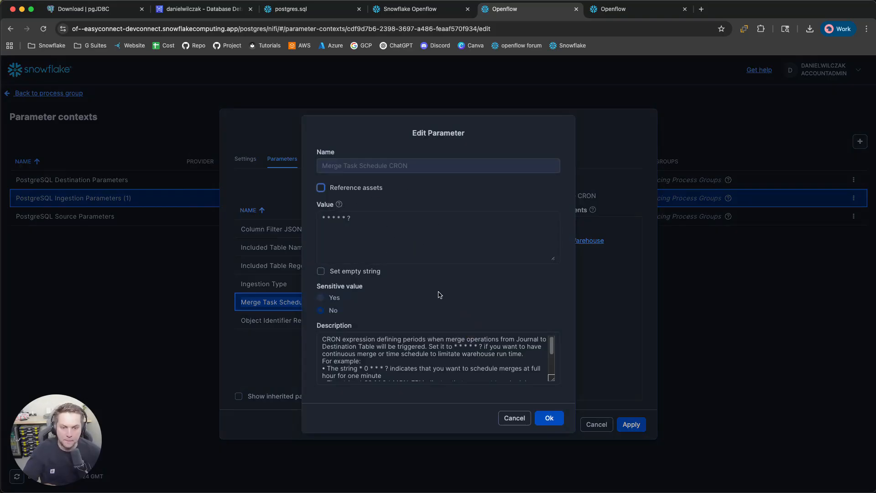
pyautogui.scroll(-1, 441, 352)
pyautogui.scroll(-2, 411, 363)
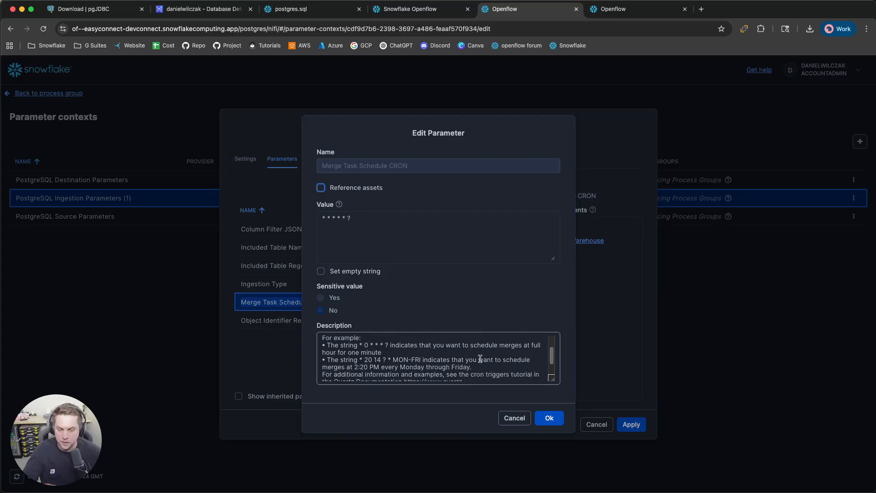
pyautogui.click(510, 420)
pyautogui.click(442, 357)
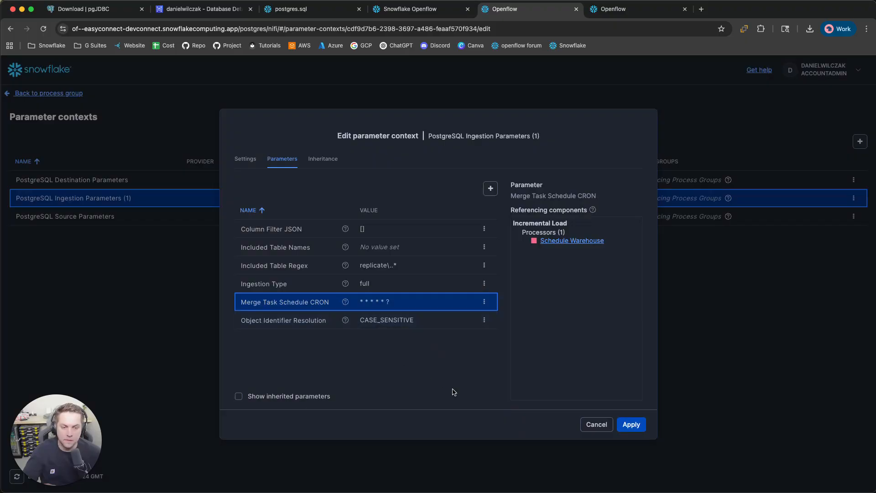
# - Apply the PostgreSQL Ingestion Parameters changes and close the summary once every update step completes
pyautogui.click(632, 426)
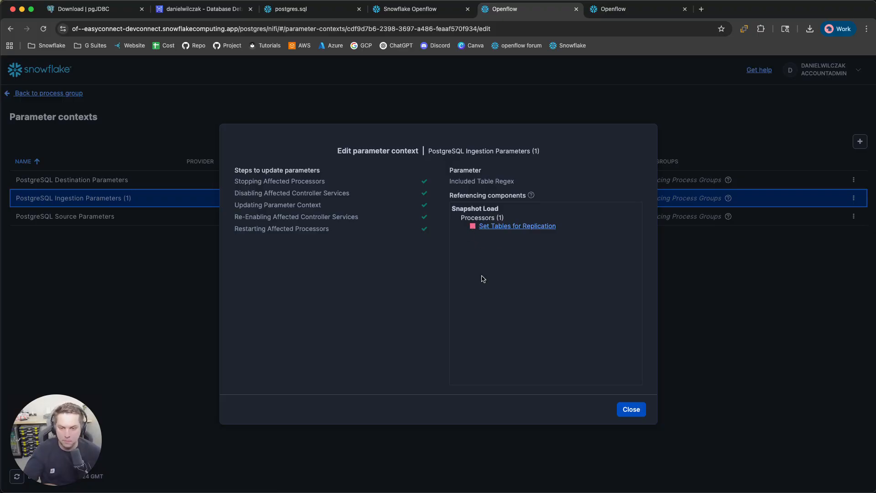
pyautogui.click(640, 414)
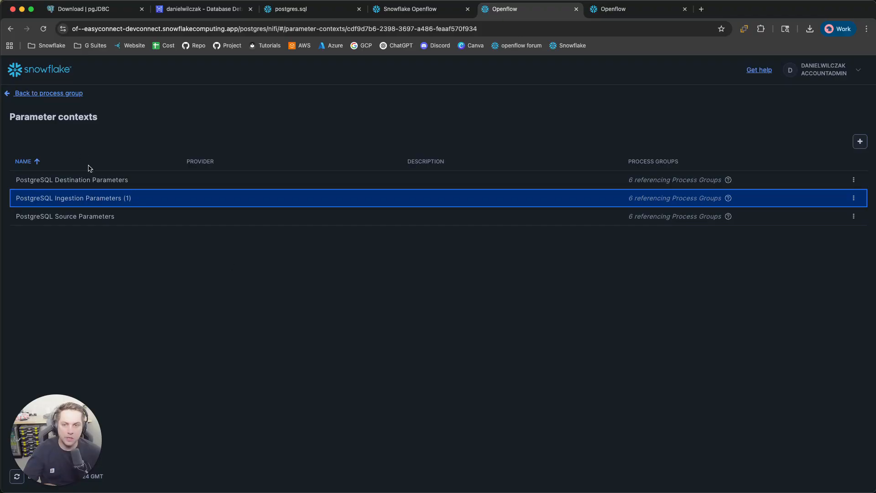
# - Enable all controller services in the PostgreSQL process group, then start it so its 49 processors run
pyautogui.click(49, 94)
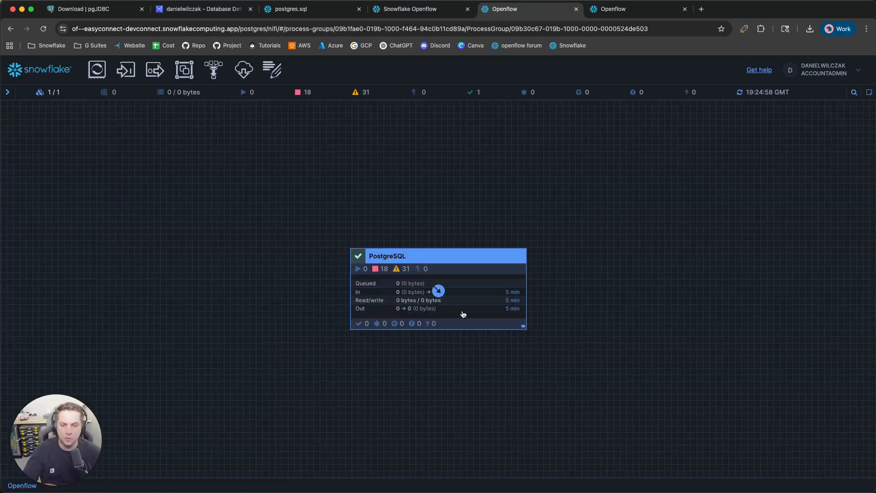
pyautogui.rightClick(466, 256)
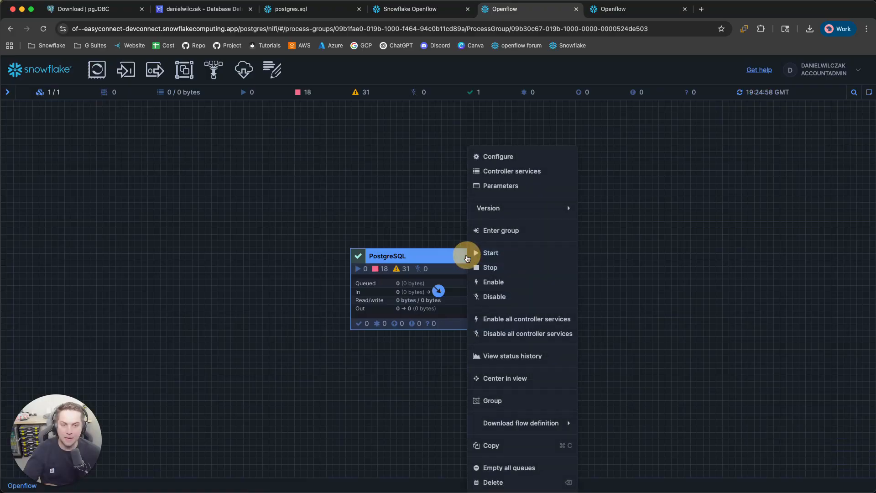
pyautogui.click(505, 322)
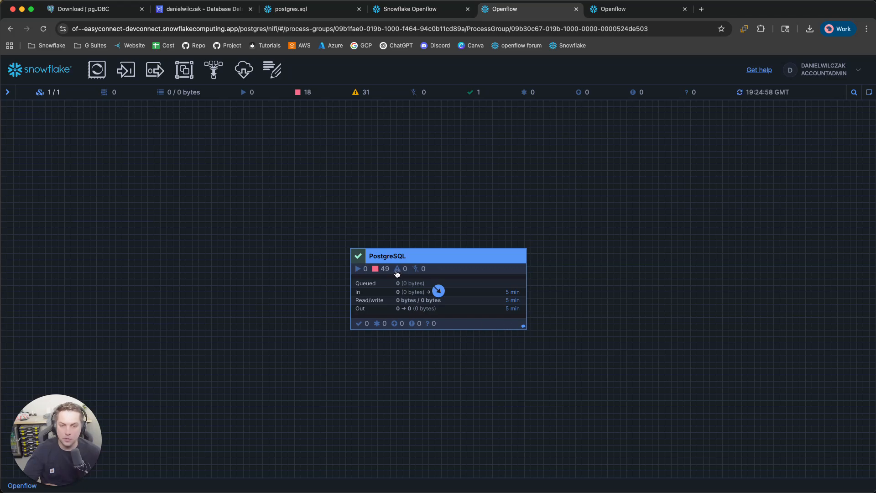
pyautogui.rightClick(480, 260)
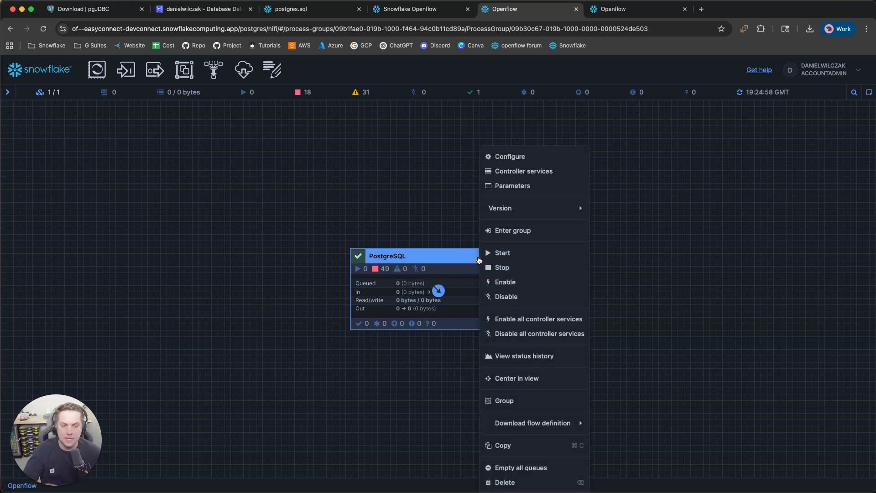
pyautogui.click(525, 256)
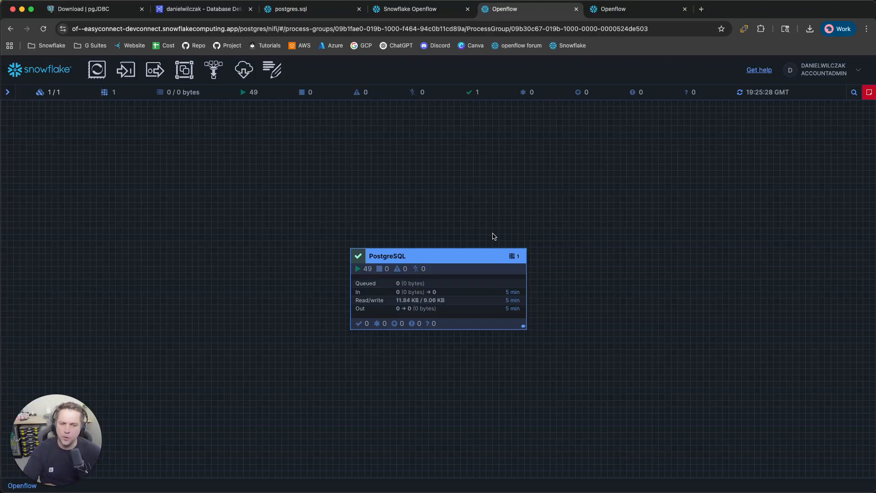
pyautogui.doubleClick(445, 256)
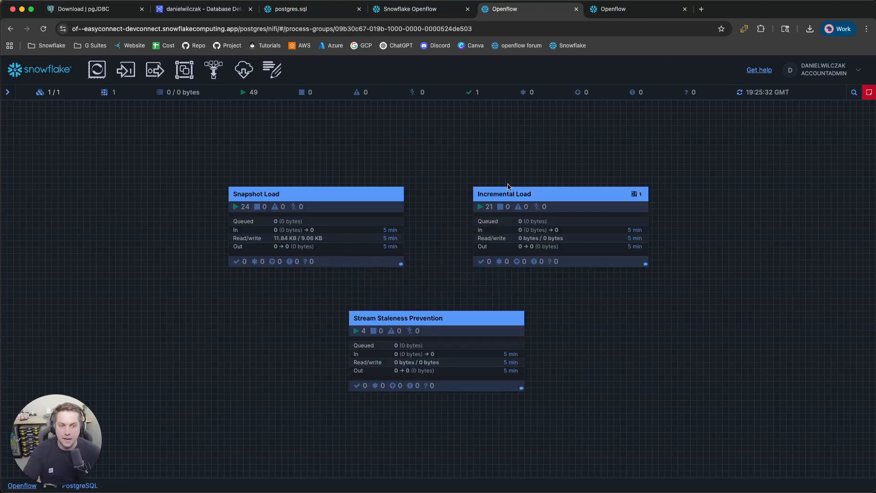
pyautogui.doubleClick(321, 197)
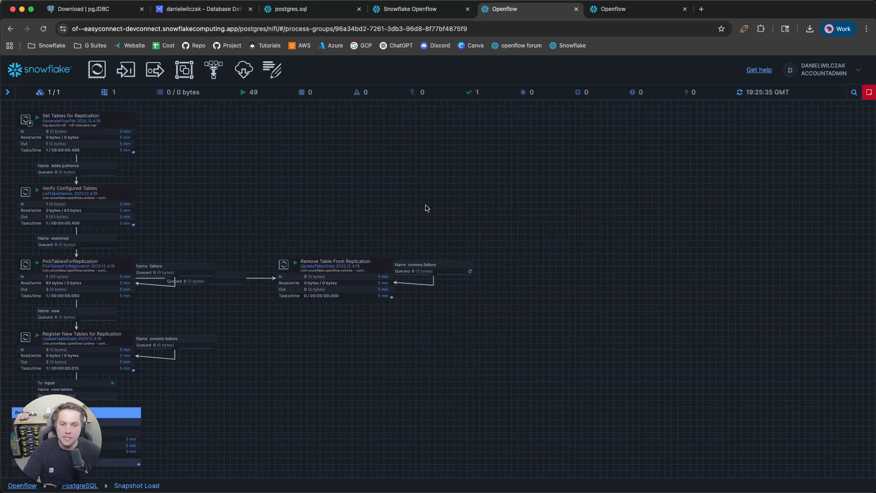
pyautogui.moveTo(270, 186); pyautogui.dragTo(342, 225)
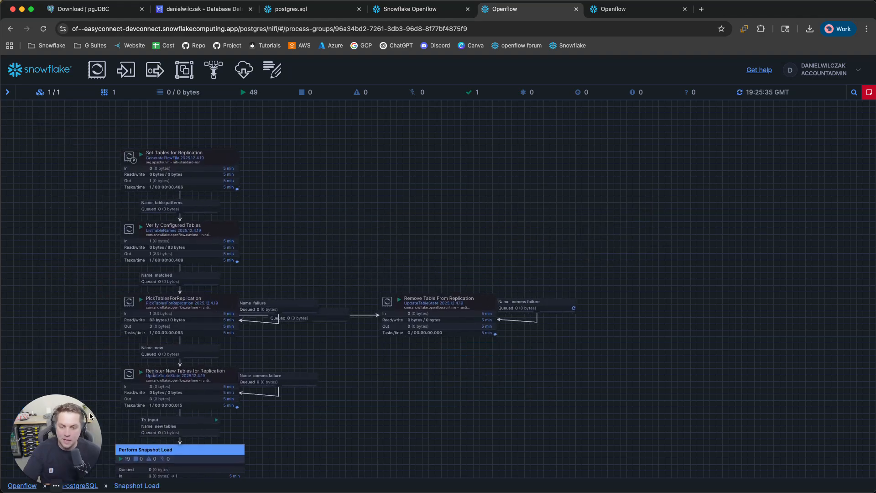
pyautogui.click(18, 488)
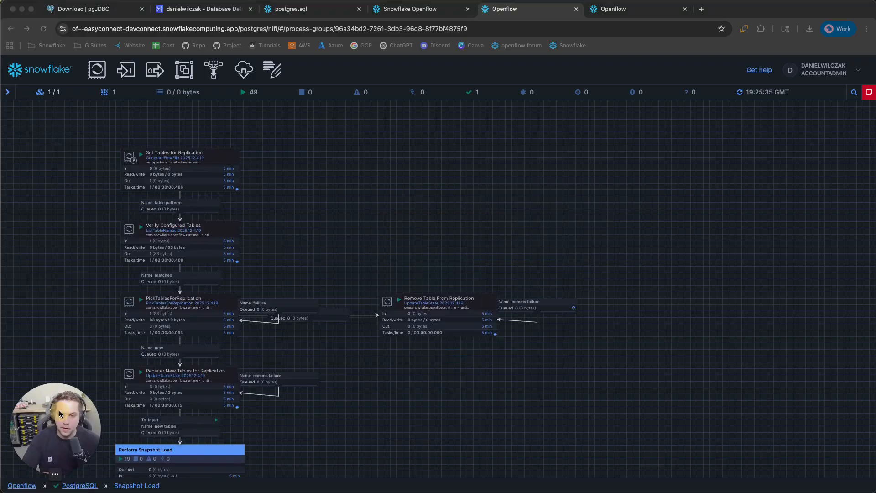
pyautogui.click(28, 485)
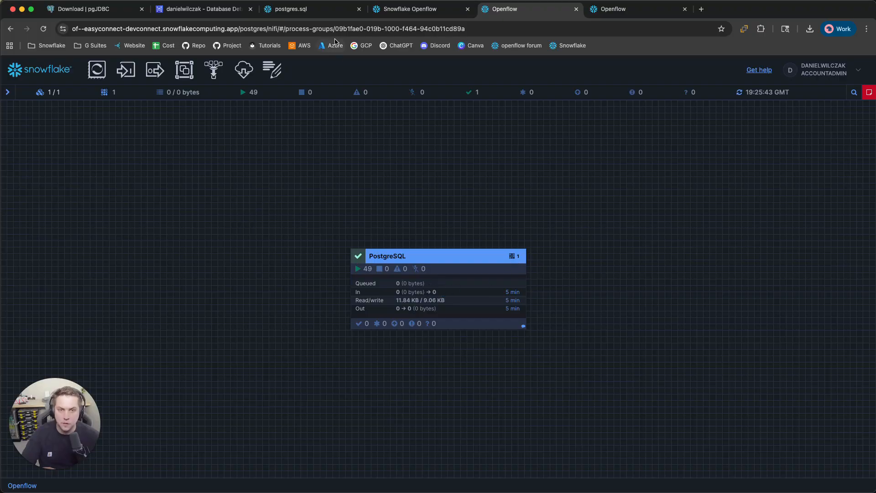
# - In Snowsight's Database Explorer, list the RAW.replicate tables to find orders, products and users
pyautogui.click(314, 9)
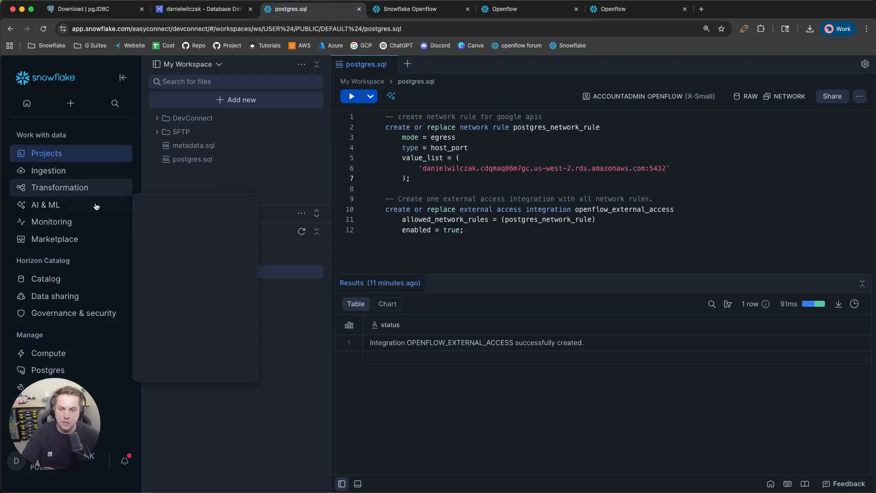
pyautogui.click(64, 278)
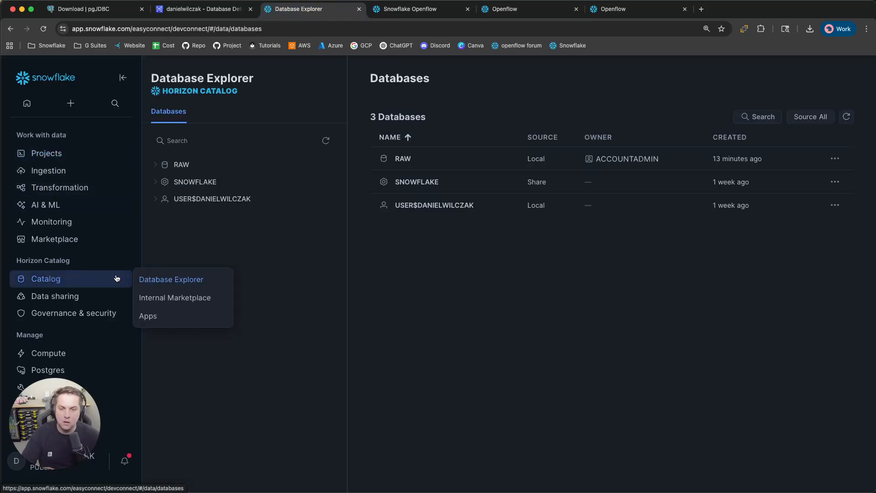
pyautogui.click(187, 165)
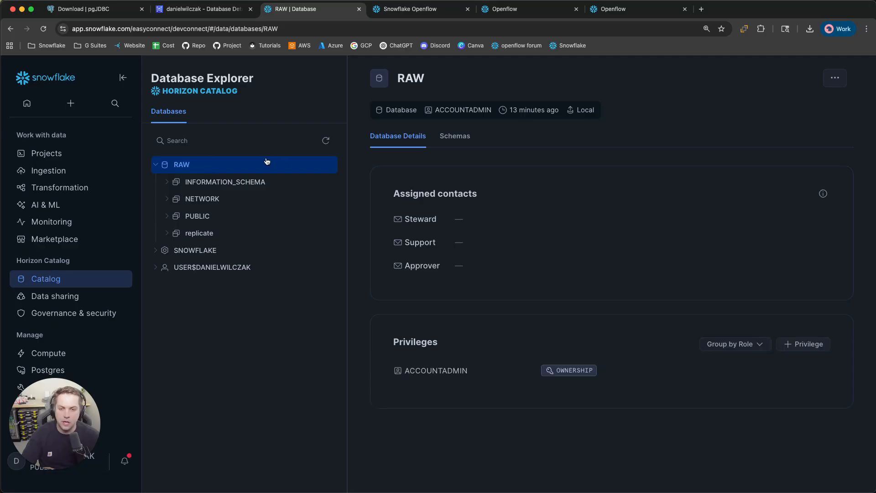
pyautogui.click(230, 236)
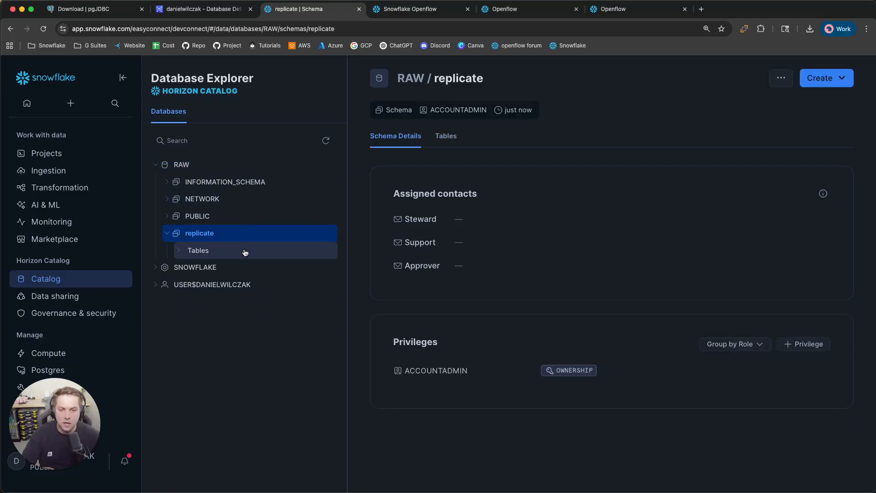
pyautogui.click(245, 254)
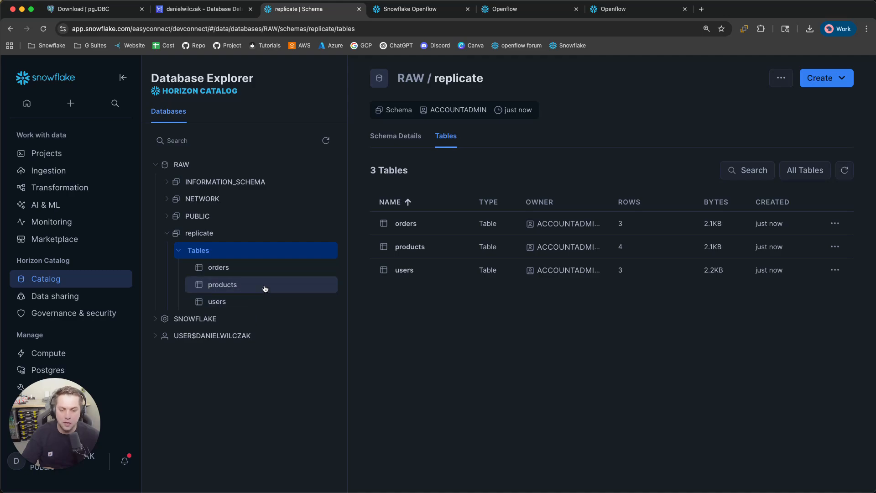
# - Preview the data of the replicated orders table, showing its 3 rows
pyautogui.click(276, 273)
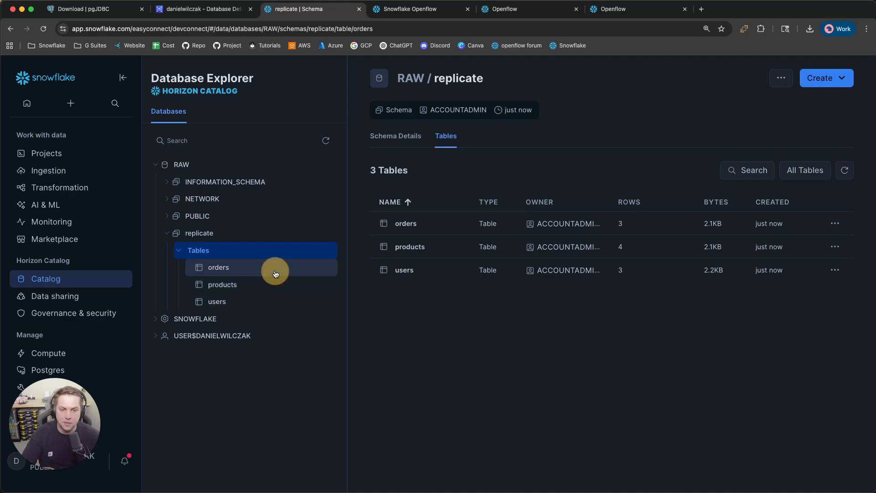
pyautogui.click(491, 137)
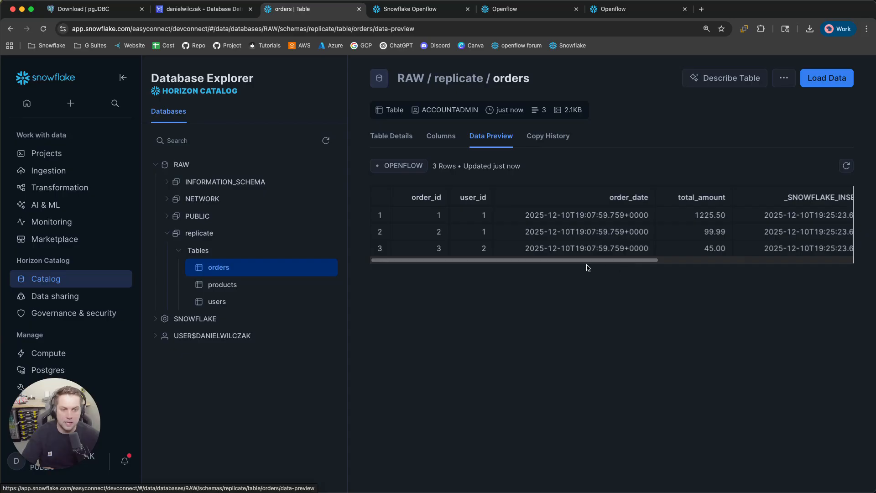
pyautogui.moveTo(583, 261)
pyautogui.mouseDown()
pyautogui.moveTo(778, 256)
pyautogui.moveTo(770, 256)
pyautogui.mouseUp()
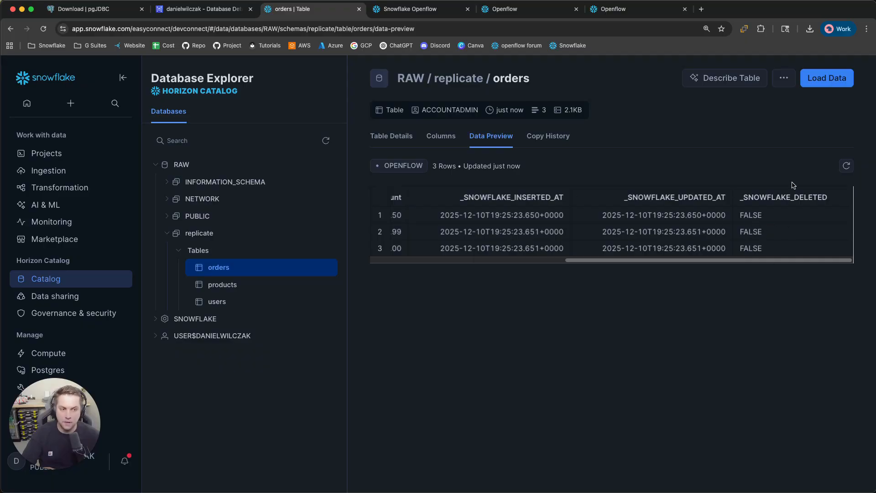
pyautogui.moveTo(658, 261); pyautogui.dragTo(383, 255)
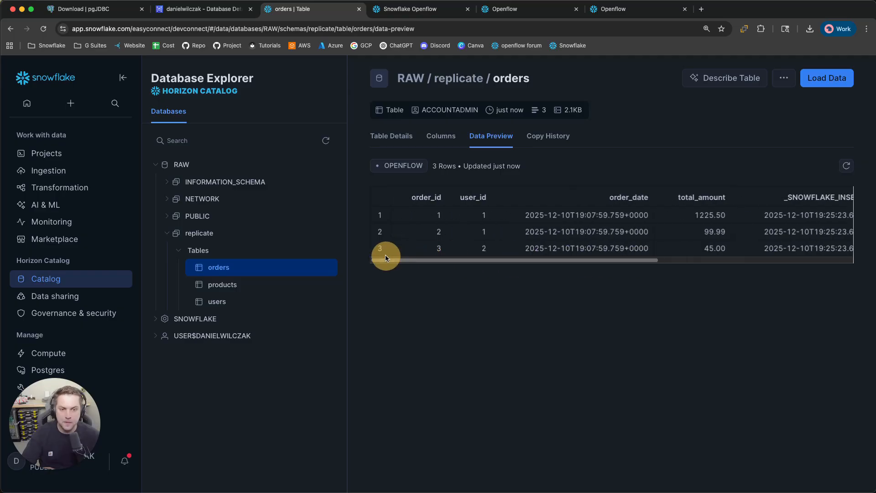